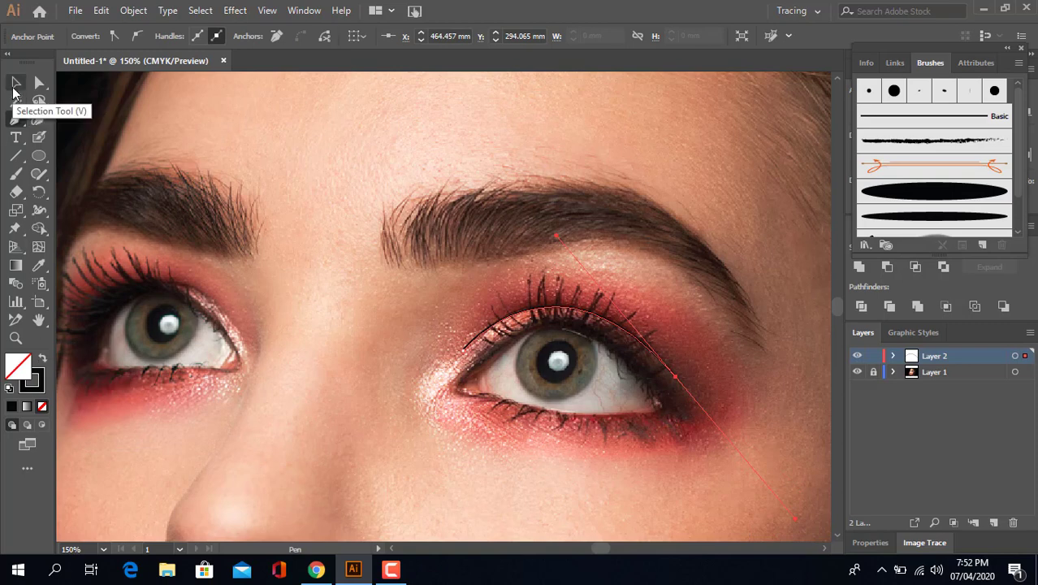
- Give the upper-eyelid crease path a width profile tapered at both ends and a 4 pt stroke
click(15, 83)
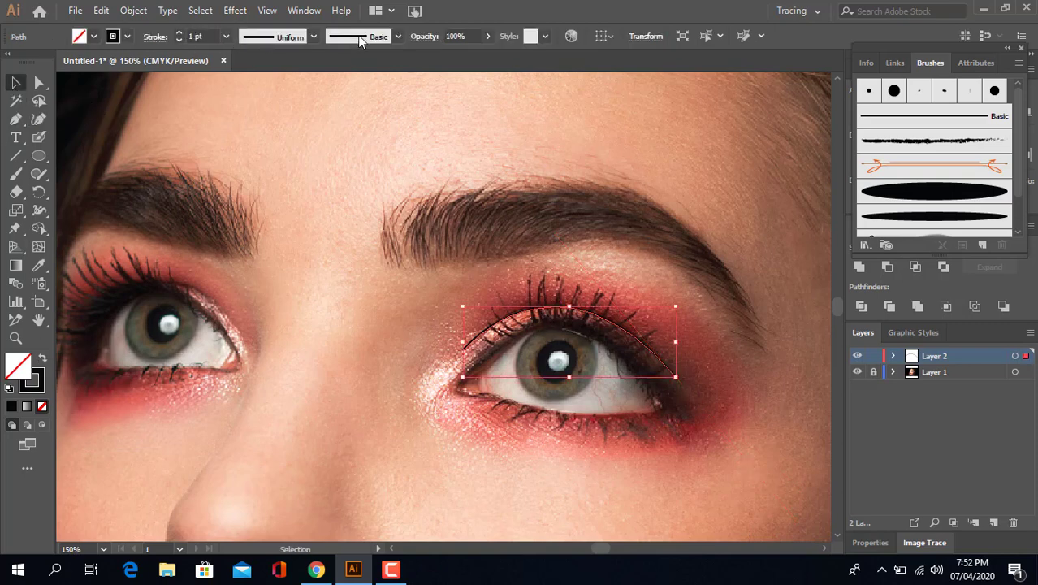
click(313, 36)
click(295, 90)
click(180, 34)
click(181, 34)
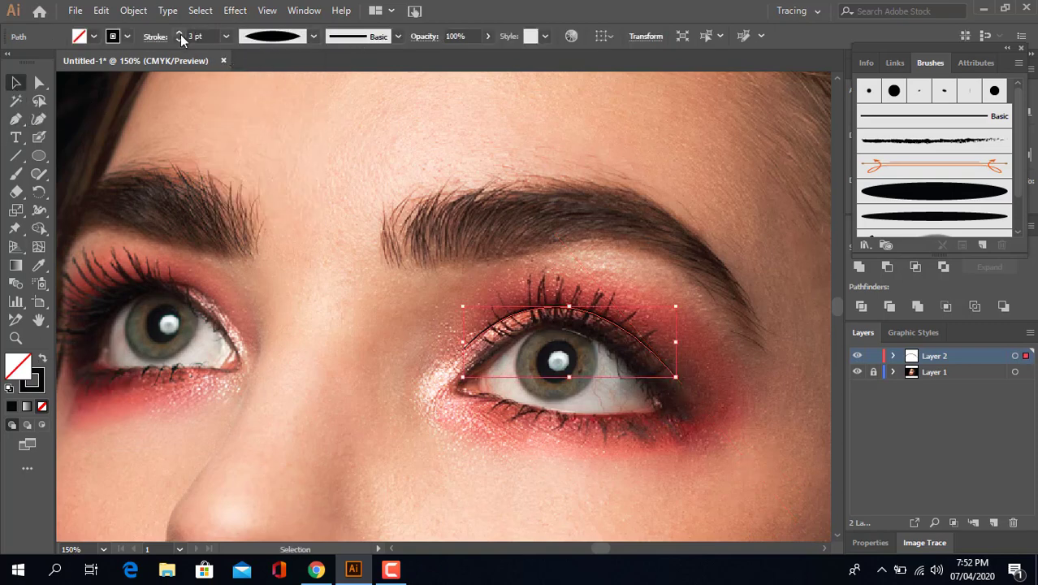
click(180, 34)
click(585, 278)
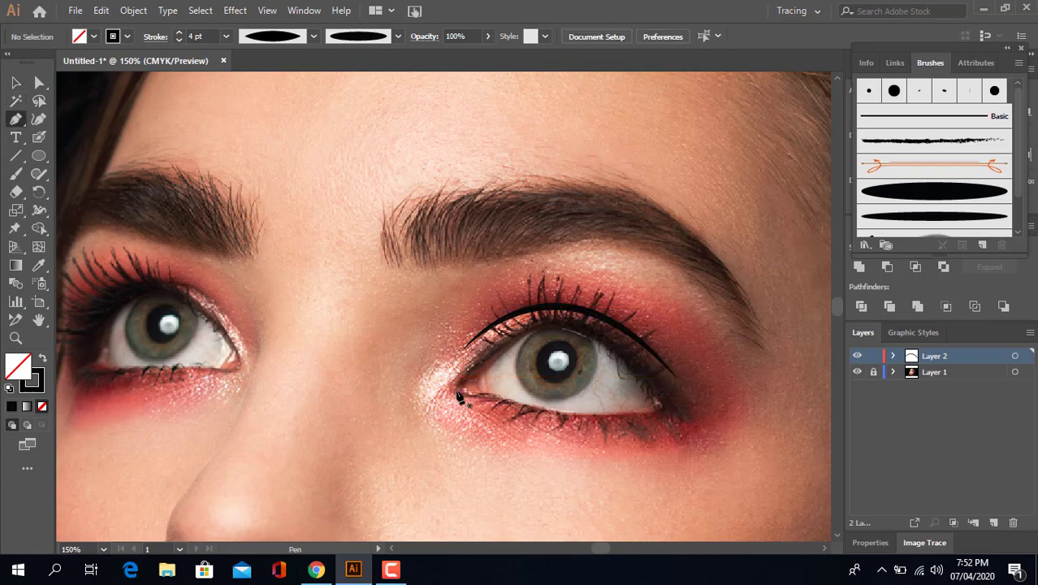
- Trace the eyeliner outline with the Pen tool around the inner eye corner and along the upper lid's inner edge to the outer corner
scroll(613, 353, up, 2)
scroll(613, 353, down, 2)
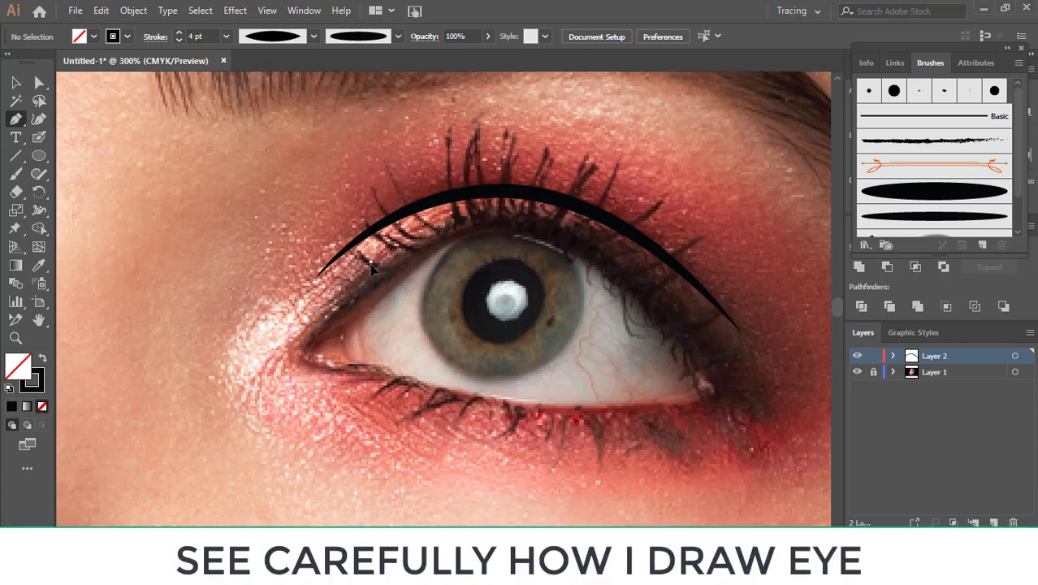
click(286, 354)
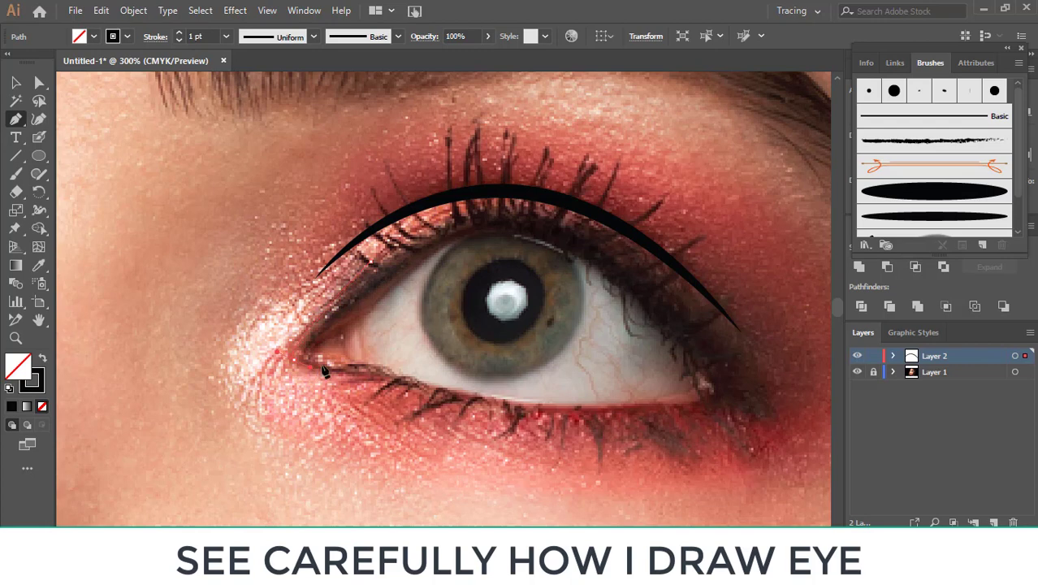
mouse_move(324, 370)
mouse_down()
mouse_move(384, 379)
mouse_move(410, 396)
mouse_move(412, 380)
mouse_move(315, 358)
mouse_up()
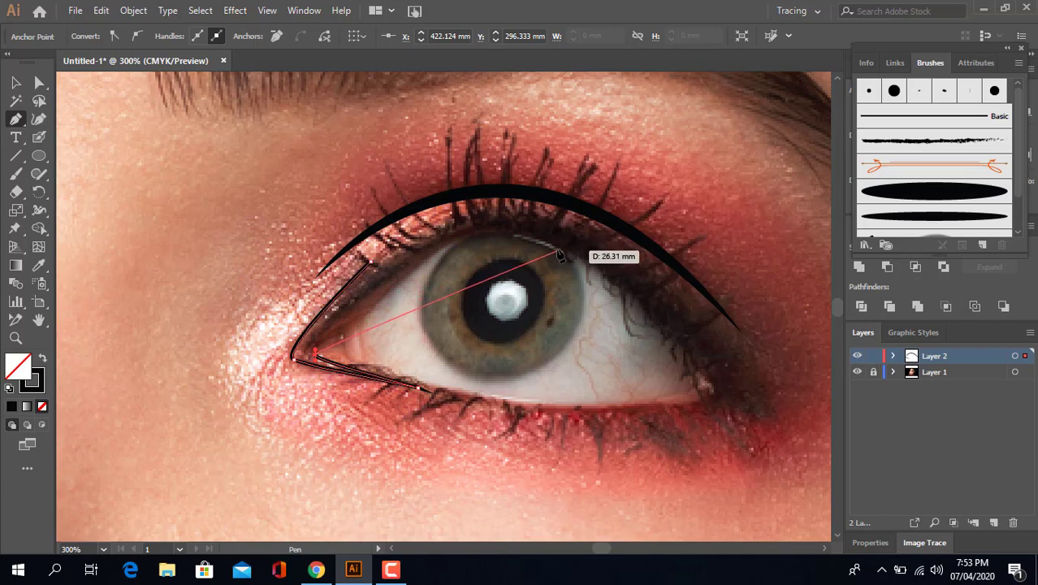
drag(558, 247, 744, 299)
key(ctrl+z)
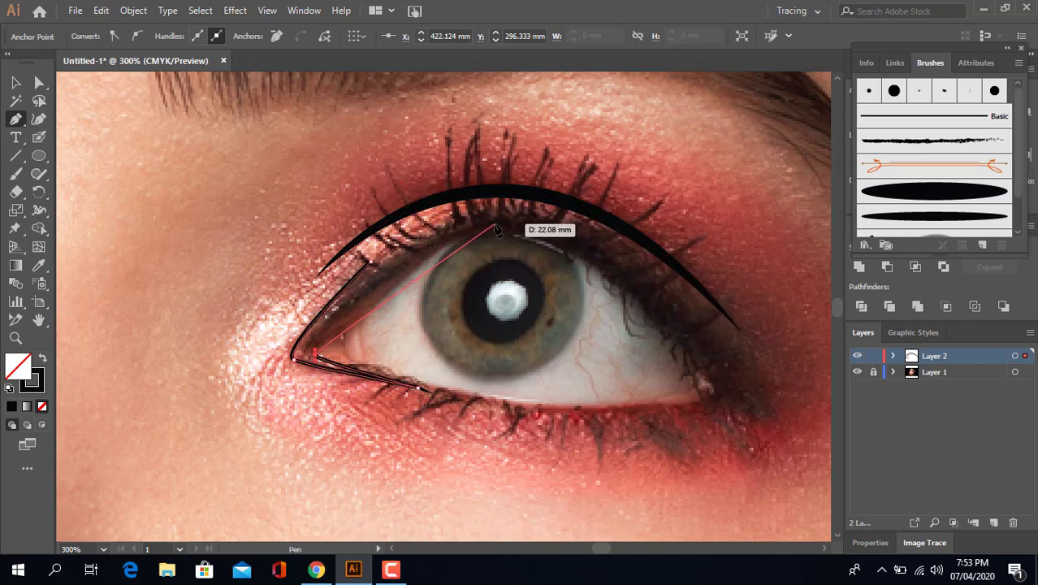
drag(552, 202, 585, 174)
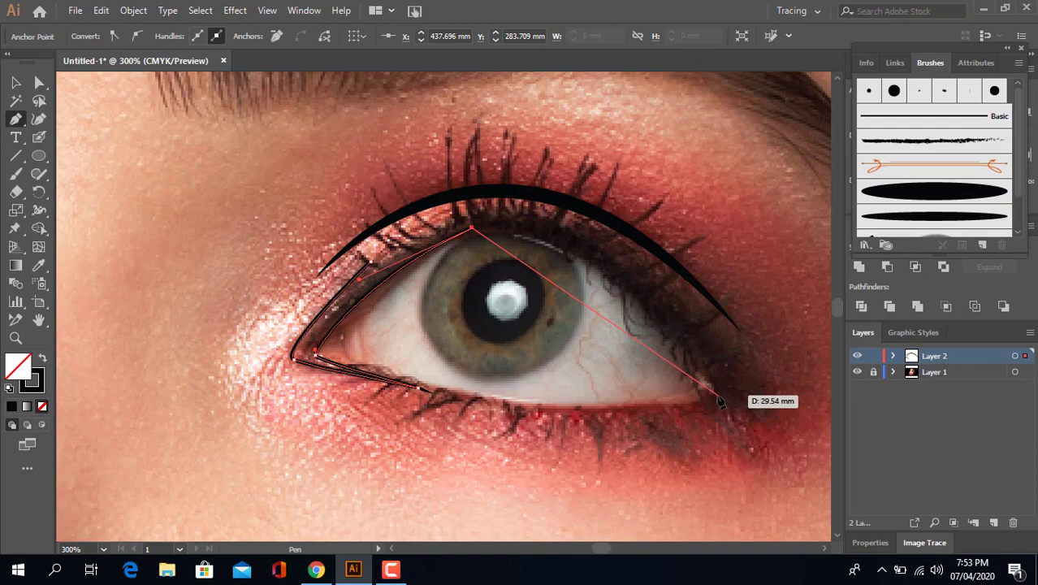
drag(717, 394, 732, 480)
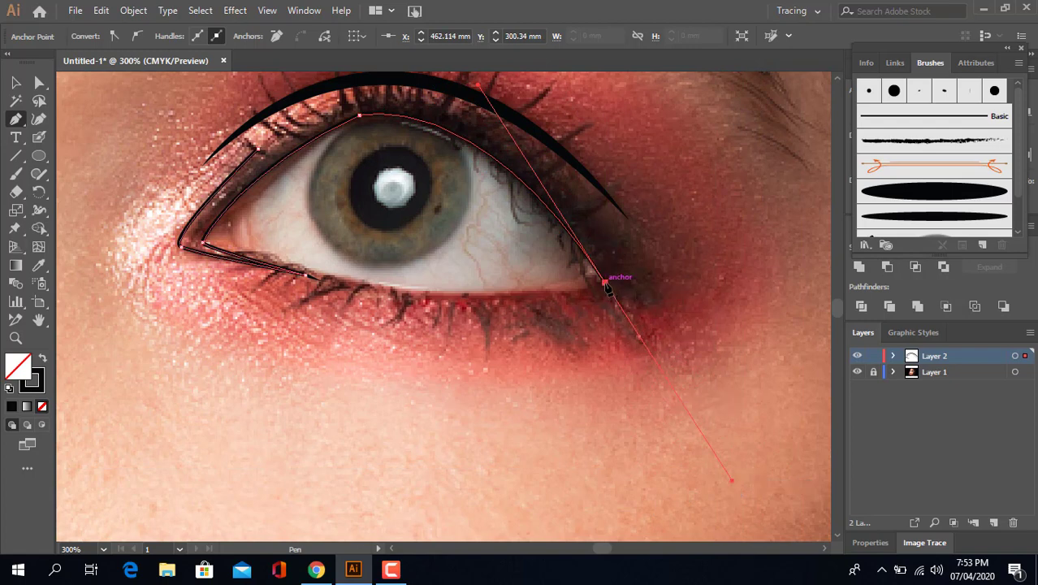
- Continue the eyeliner outline along the lower lid, around the outer tip and back over the upper lid to close the path
drag(605, 282, 457, 302)
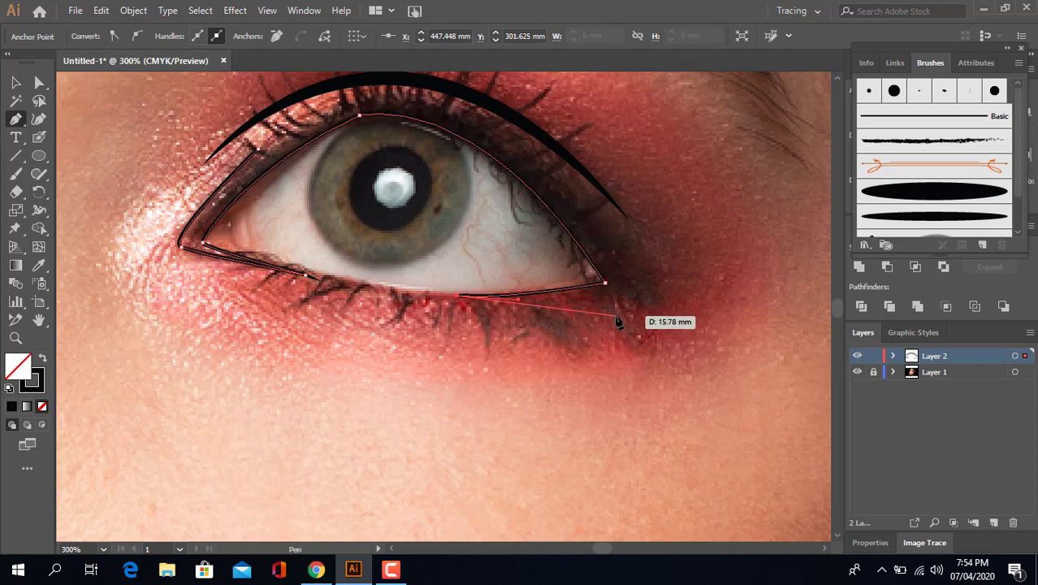
drag(656, 307, 665, 319)
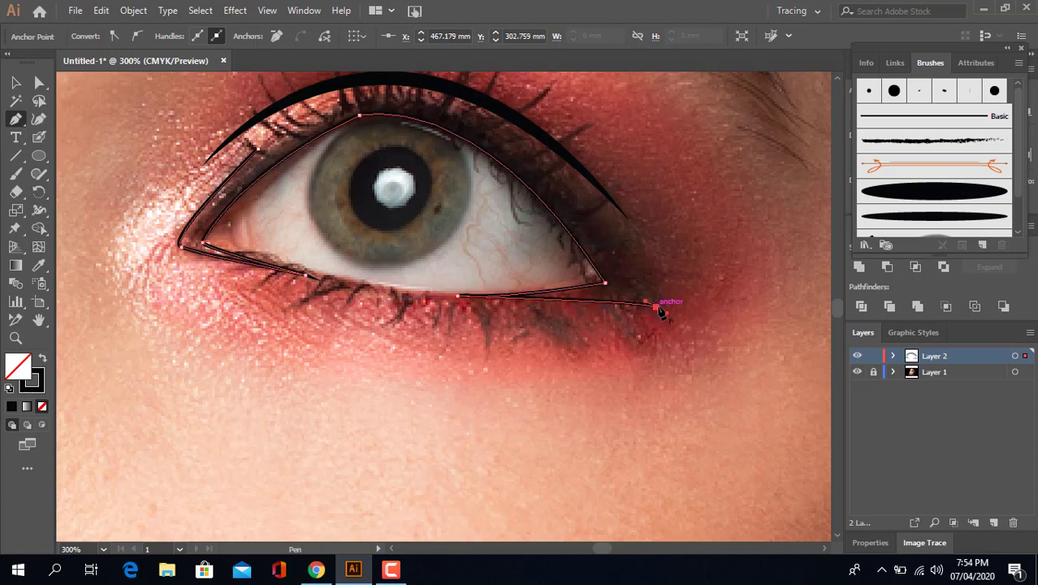
drag(367, 108, 195, 98)
click(367, 109)
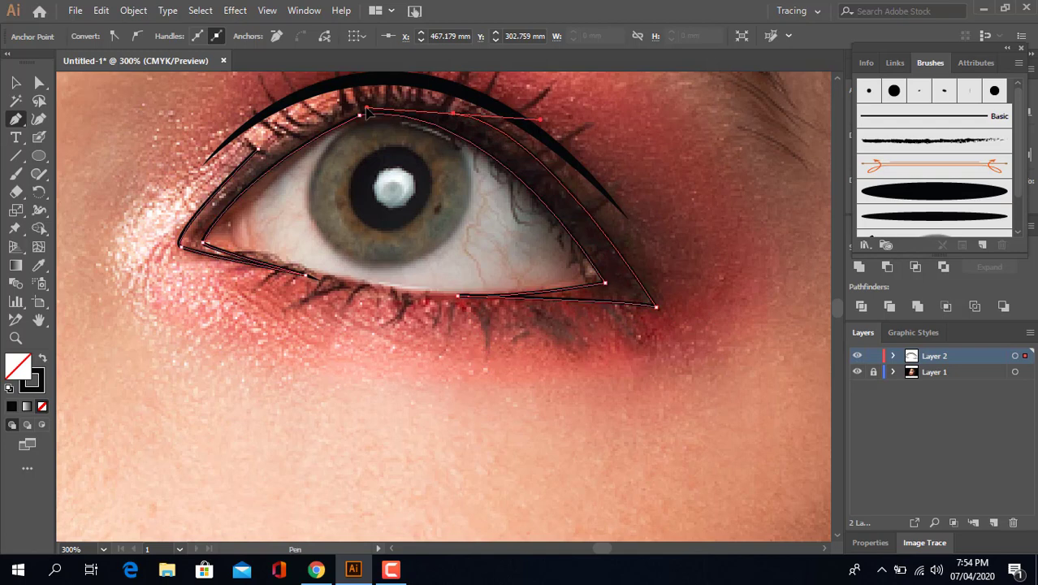
drag(367, 109, 367, 108)
click(453, 113)
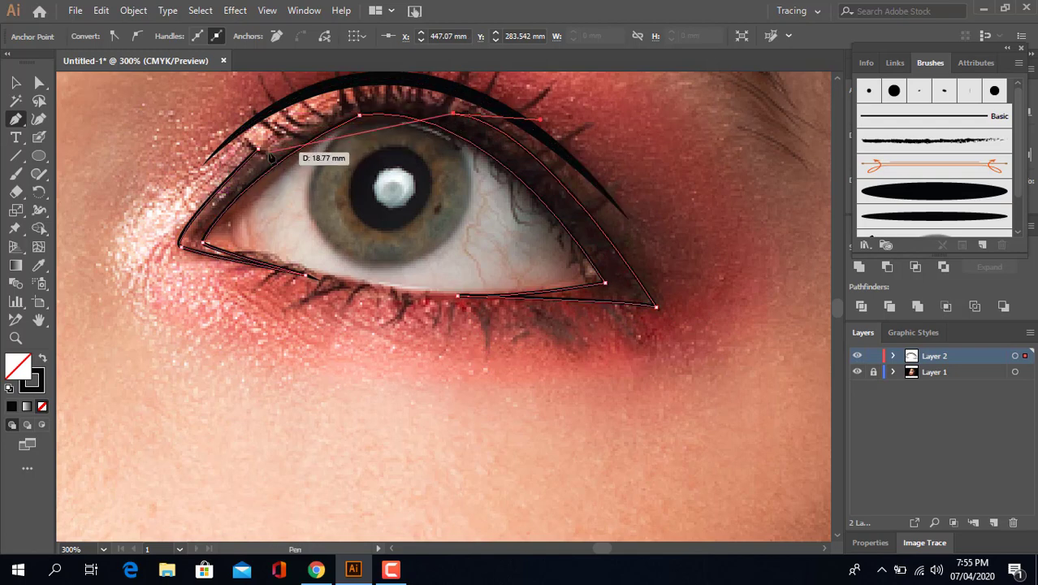
drag(258, 149, 135, 272)
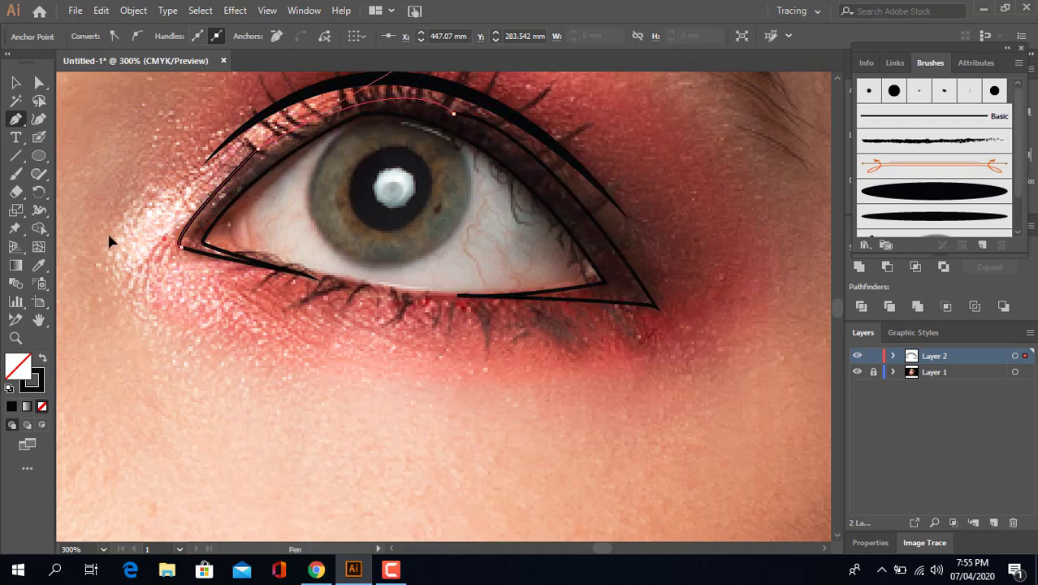
key(ctrl+z)
key(ctrl+z)
drag(416, 96, 321, 96)
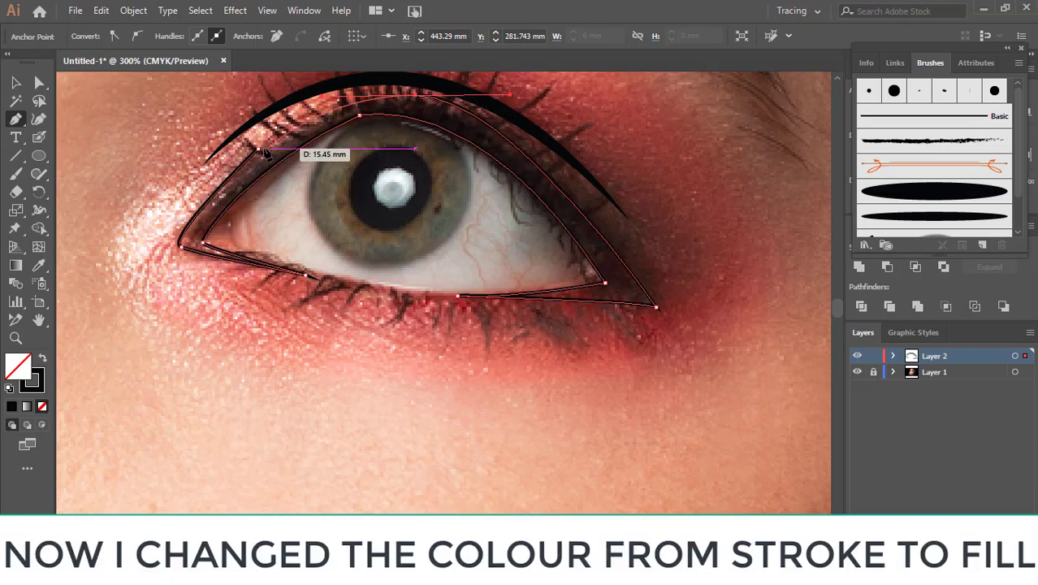
click(260, 150)
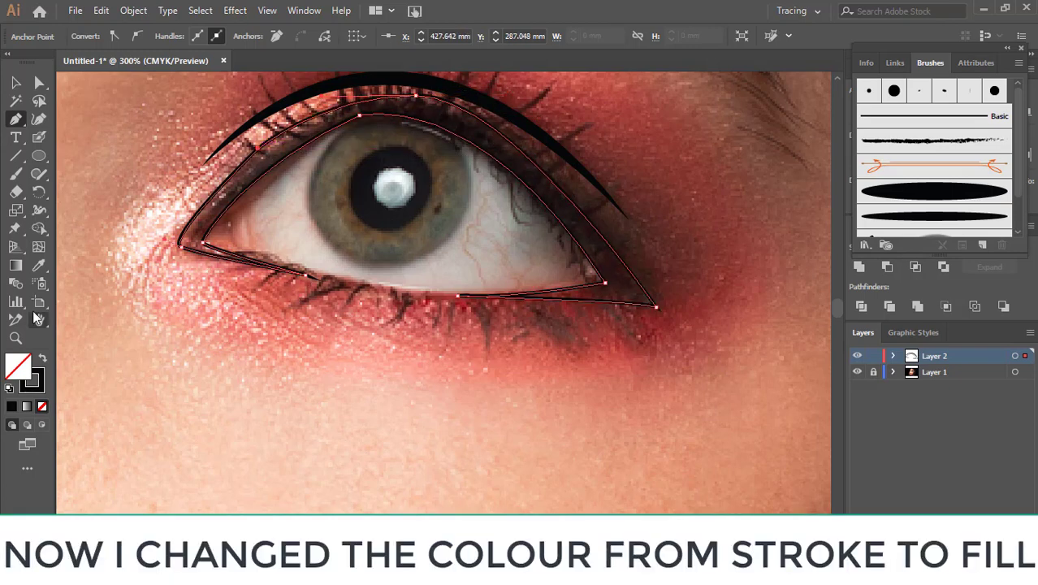
- Swap the eyeliner shape's black stroke to a solid fill, check it against the photo layer and deselect it
click(42, 358)
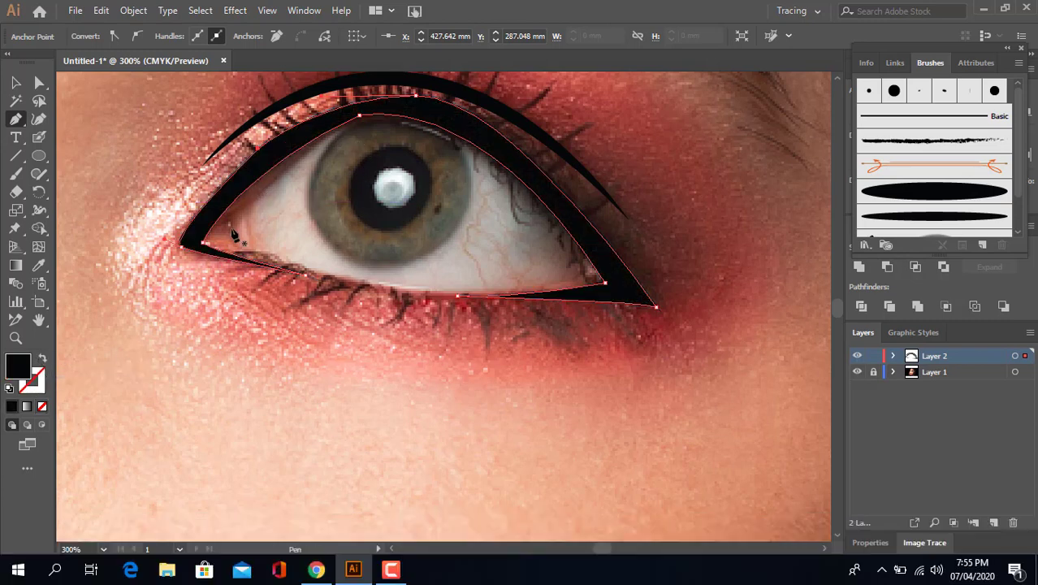
click(857, 371)
click(857, 371)
key(v)
click(133, 122)
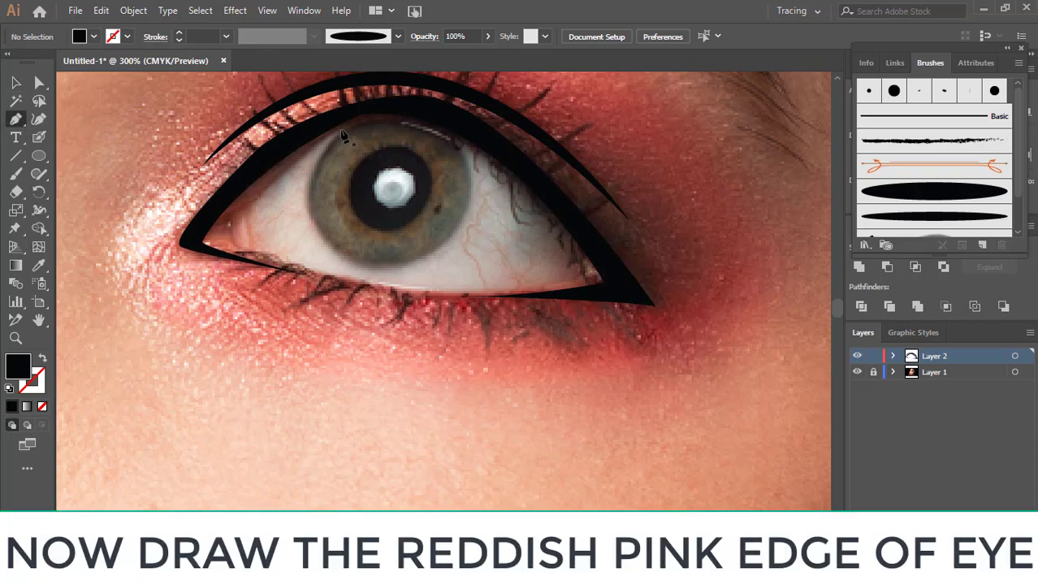
- Draw a curved path from the upper lid around the inner eye corner to the lower lid, with a black stroke and no fill
click(285, 157)
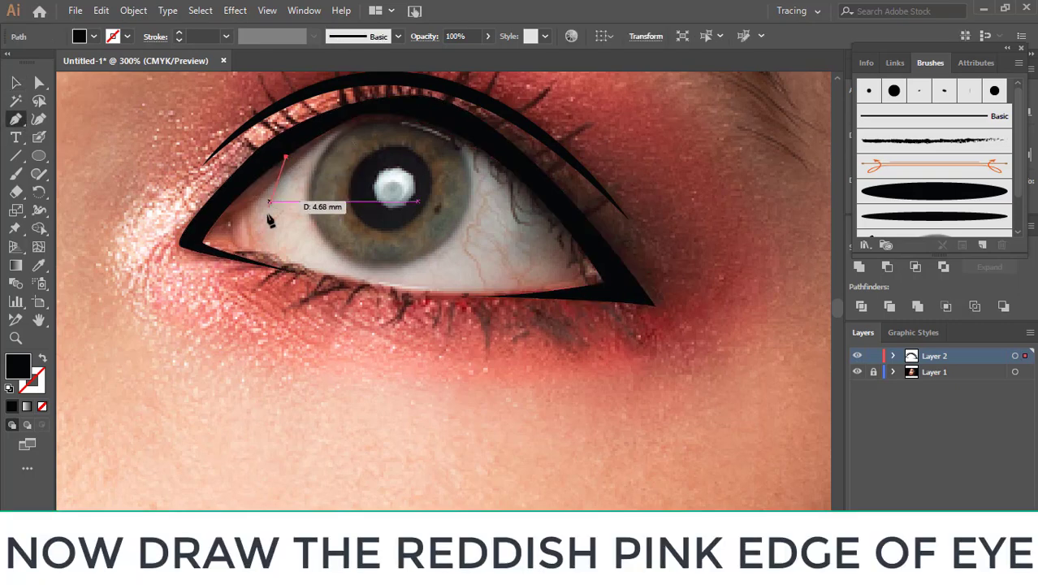
click(233, 238)
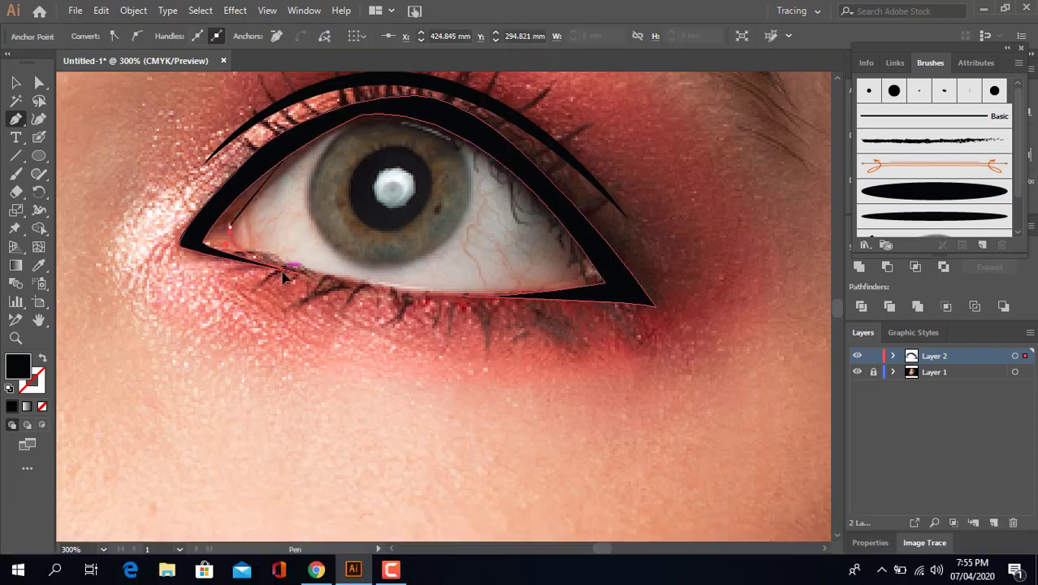
click(284, 271)
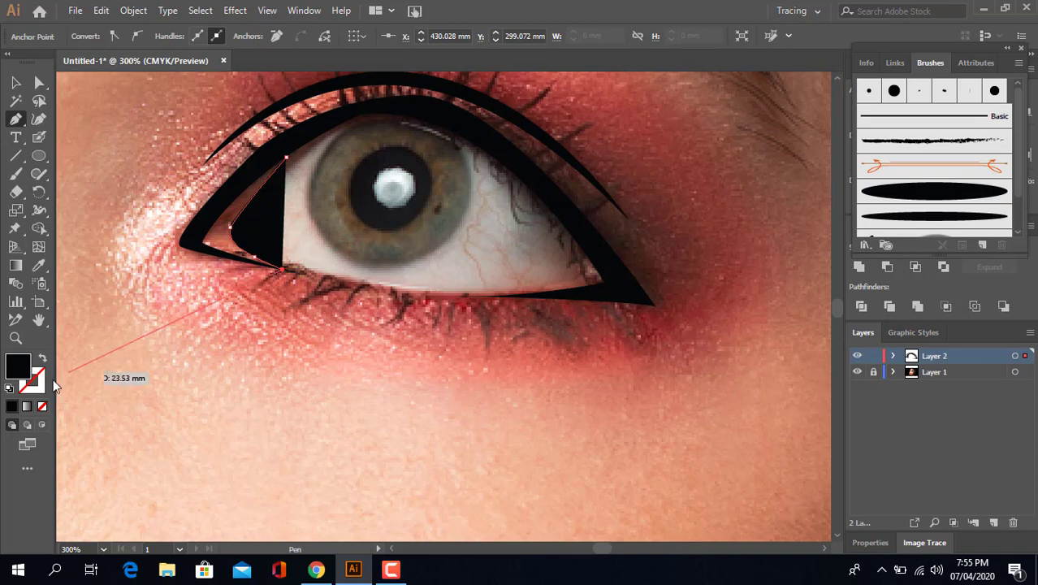
key(shift+x)
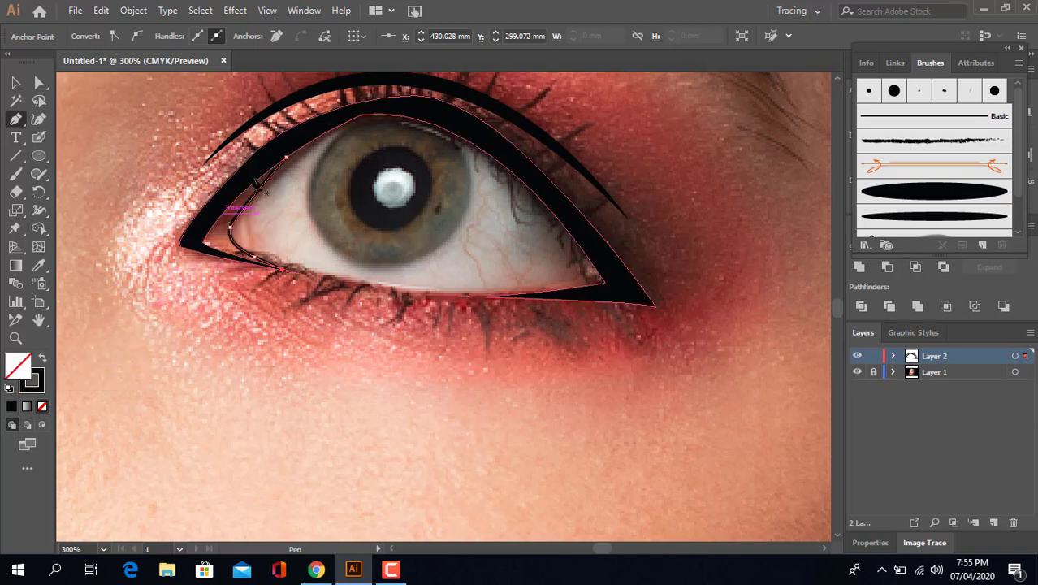
- Give the inner-corner curve a width profile tapered at both ends and a 2 pt stroke
click(17, 83)
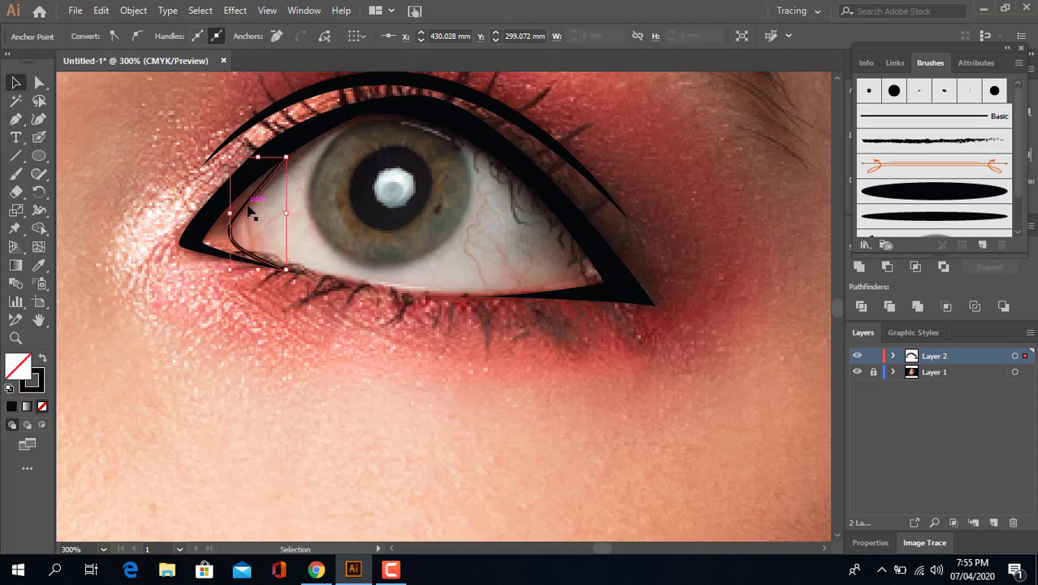
click(247, 211)
click(314, 37)
click(274, 85)
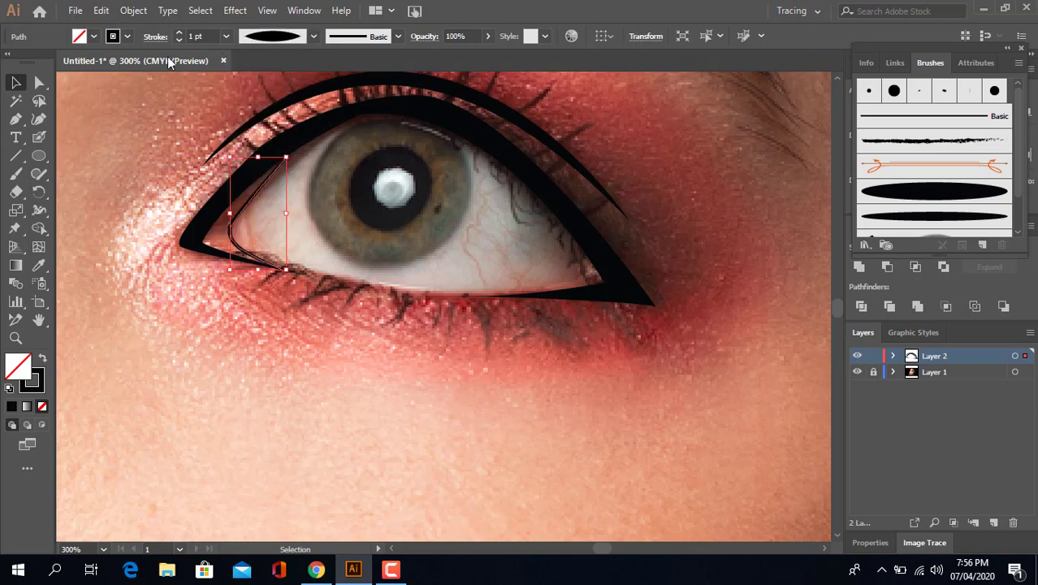
click(128, 128)
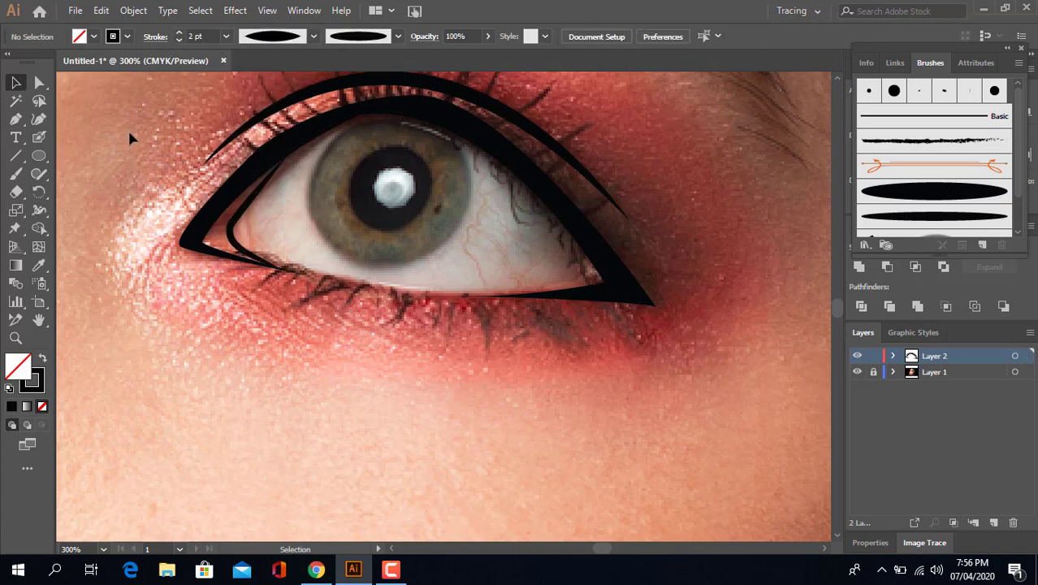
- Choose the Basic brush and set the inner-corner curve's width profile to Uniform
click(312, 37)
click(398, 37)
click(397, 36)
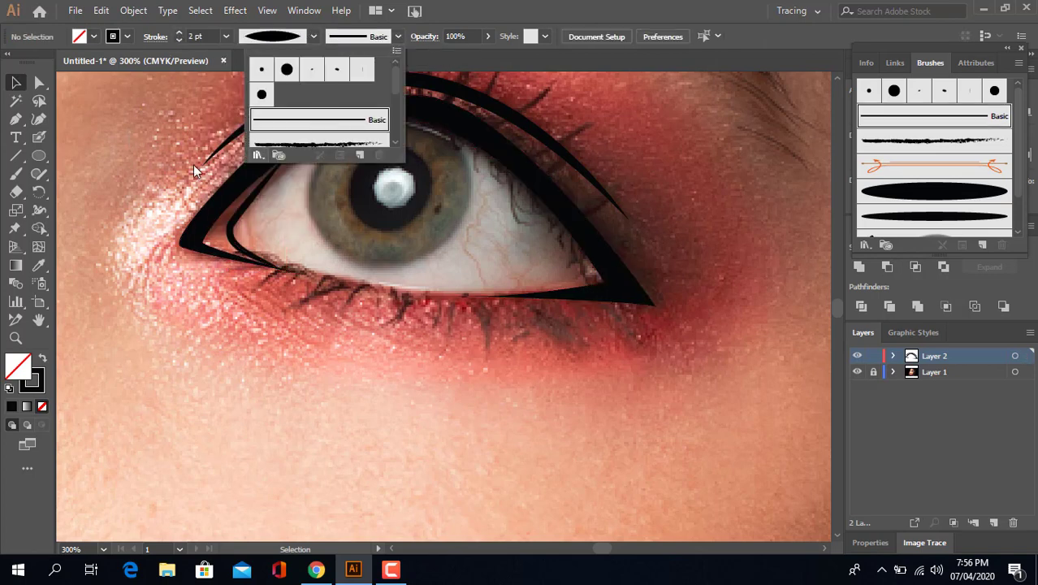
click(325, 116)
click(245, 212)
click(313, 37)
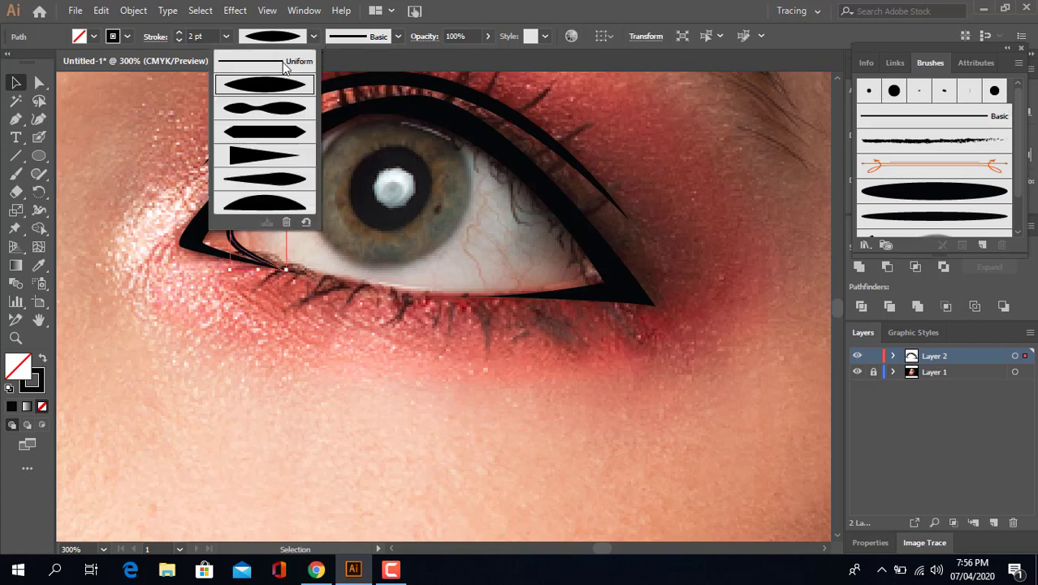
click(284, 62)
click(137, 134)
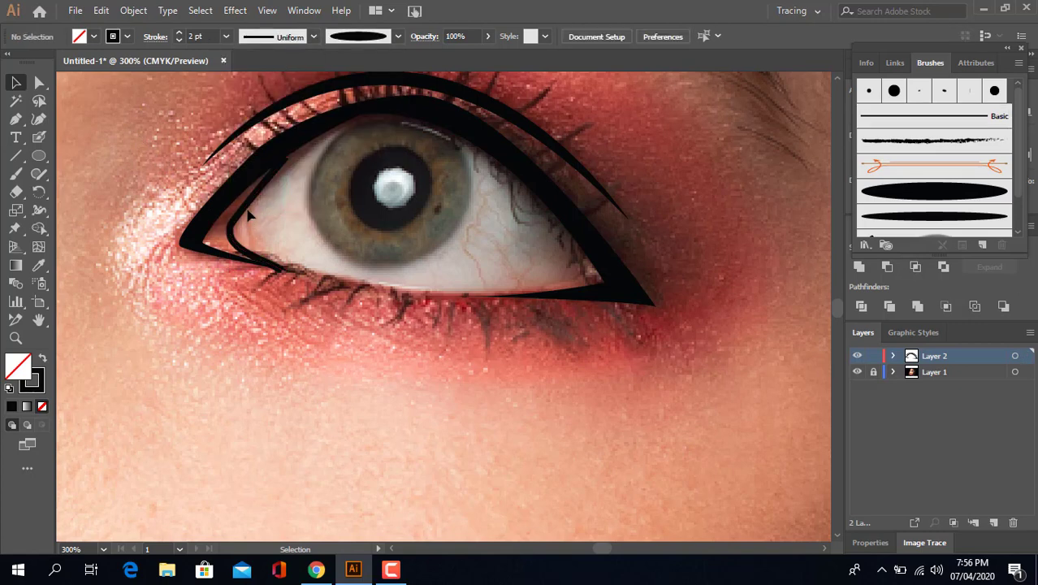
- Move the inner-corner curve slightly toward the iris and adjust its upper end to meet the eyeliner
drag(243, 212, 248, 212)
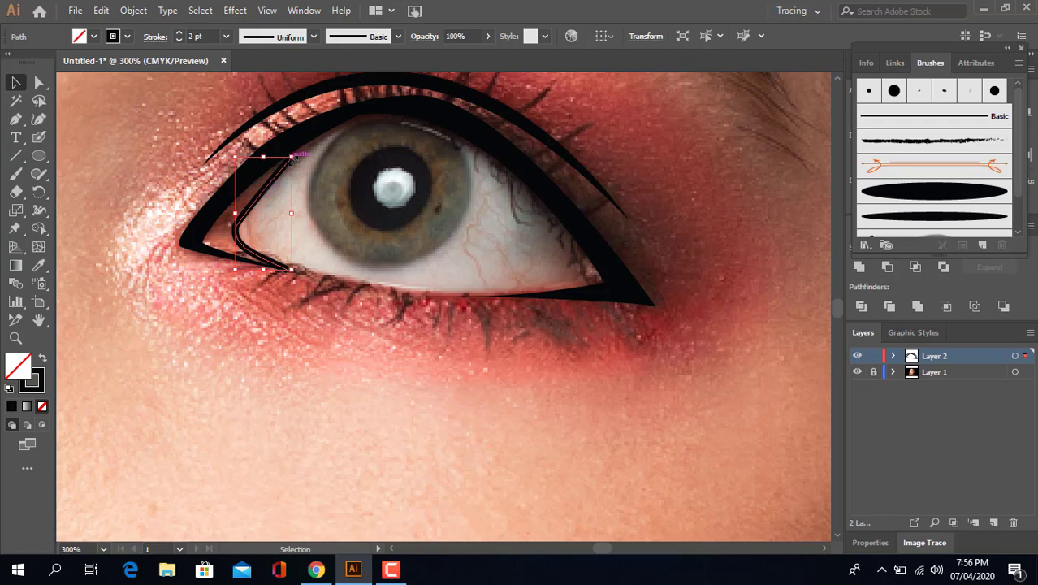
drag(291, 157, 285, 152)
click(95, 194)
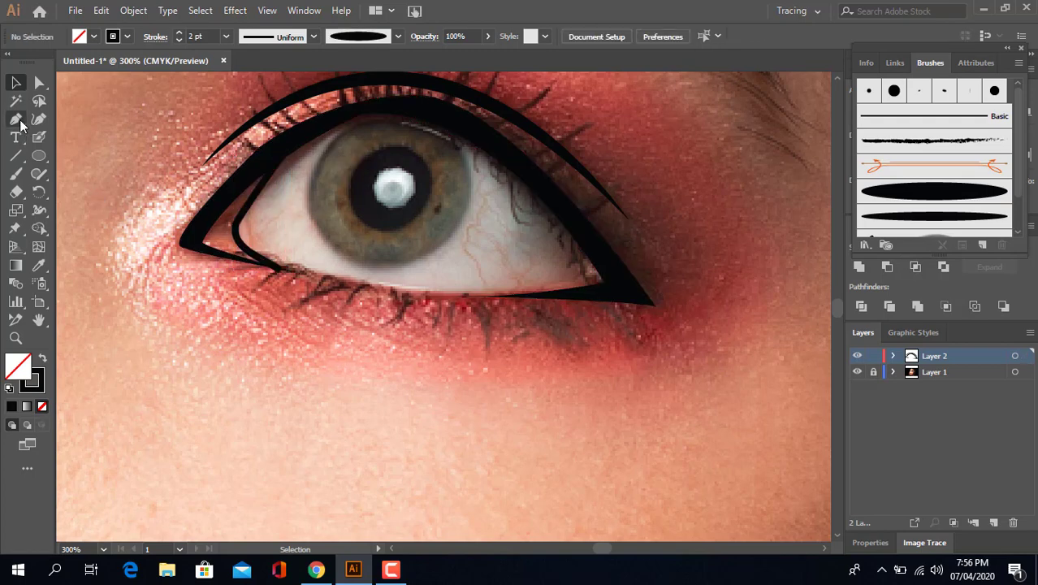
- Set the fill colour to light grey DBDBDB and the stroke to none for new shapes
double_click(22, 363)
click(323, 229)
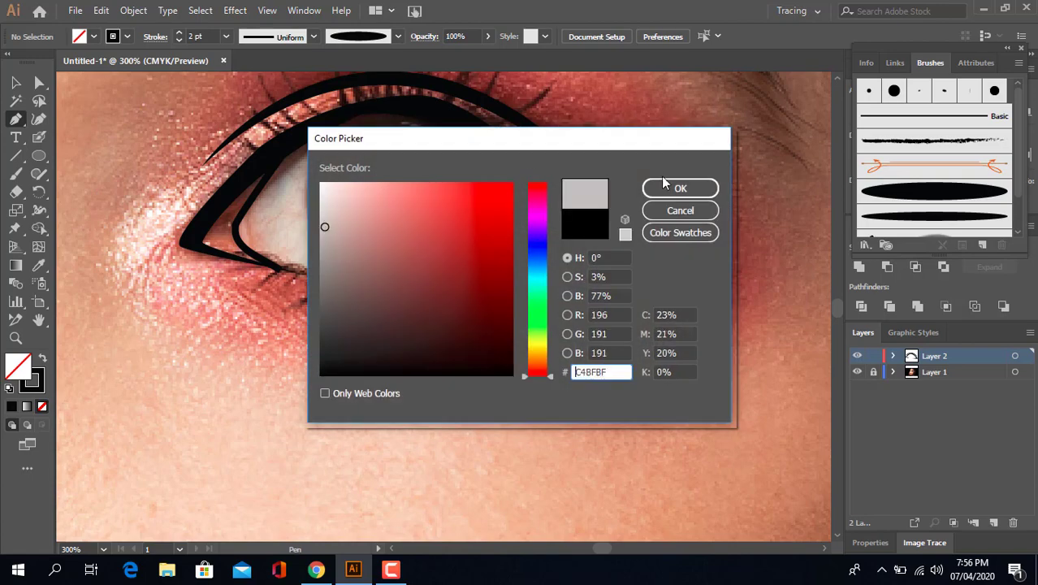
click(679, 187)
double_click(20, 363)
click(320, 209)
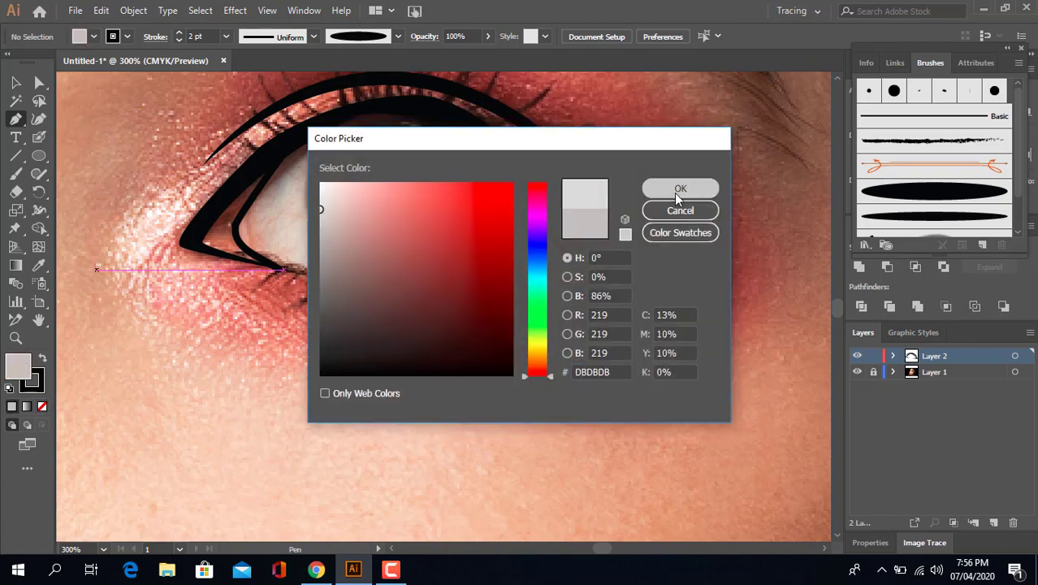
click(679, 192)
click(38, 386)
click(42, 407)
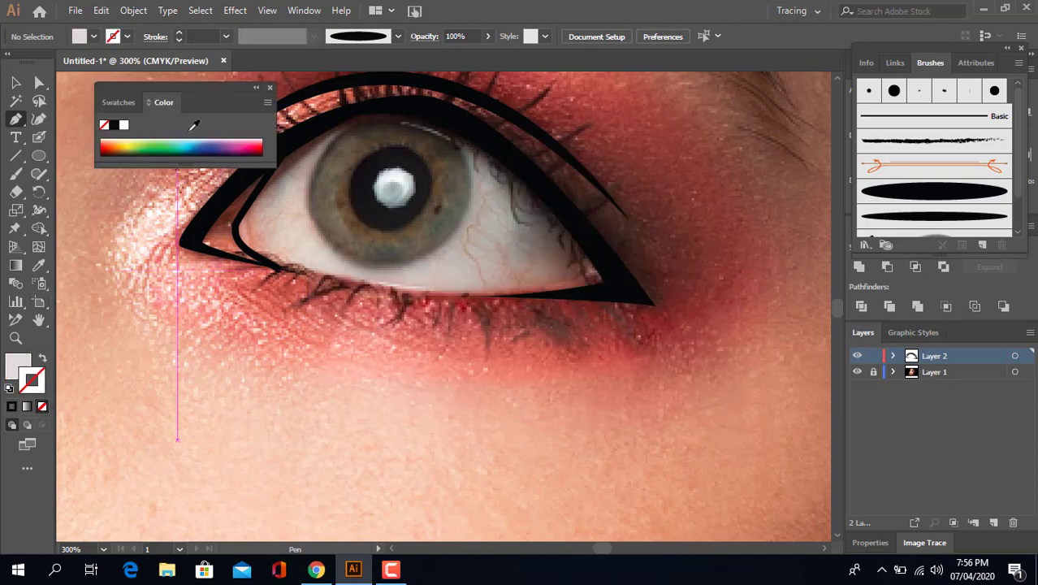
click(270, 87)
- Start the light-grey eye white with the Pen tool, following the lower lid, outer corner and upper eyeliner
click(656, 307)
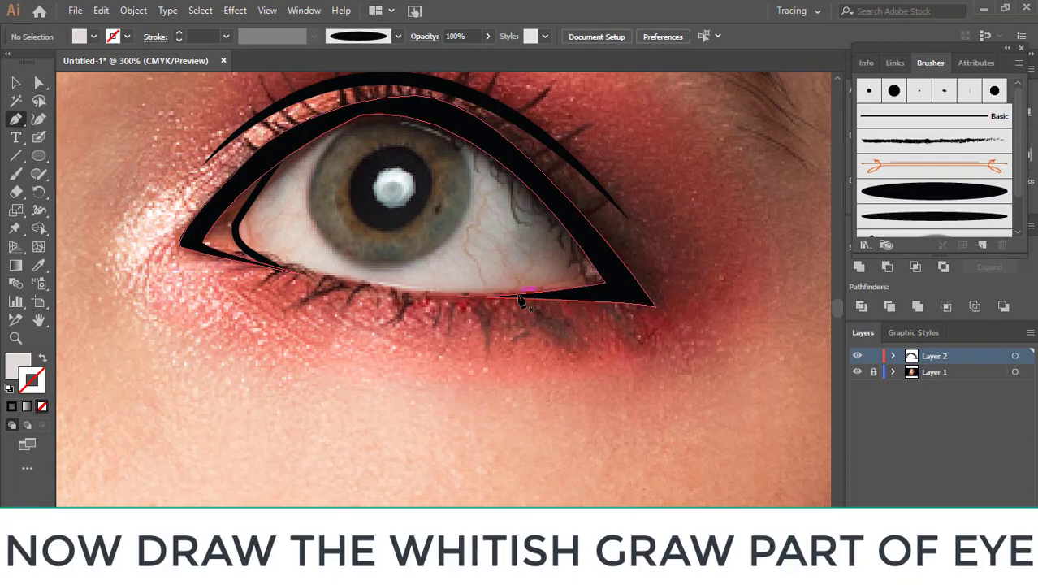
scroll(514, 300, up, 2)
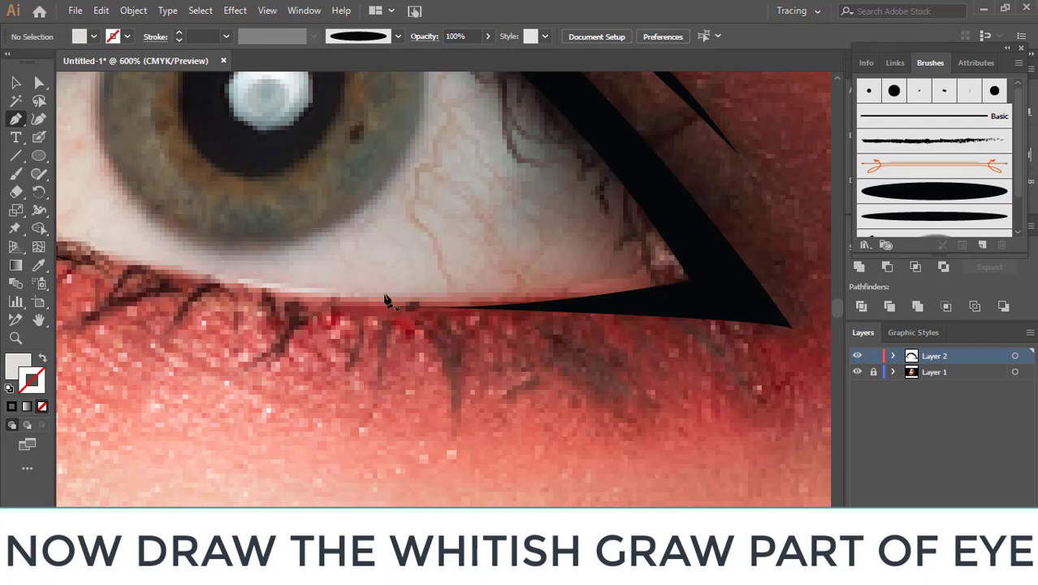
drag(278, 291, 510, 308)
drag(678, 293, 695, 284)
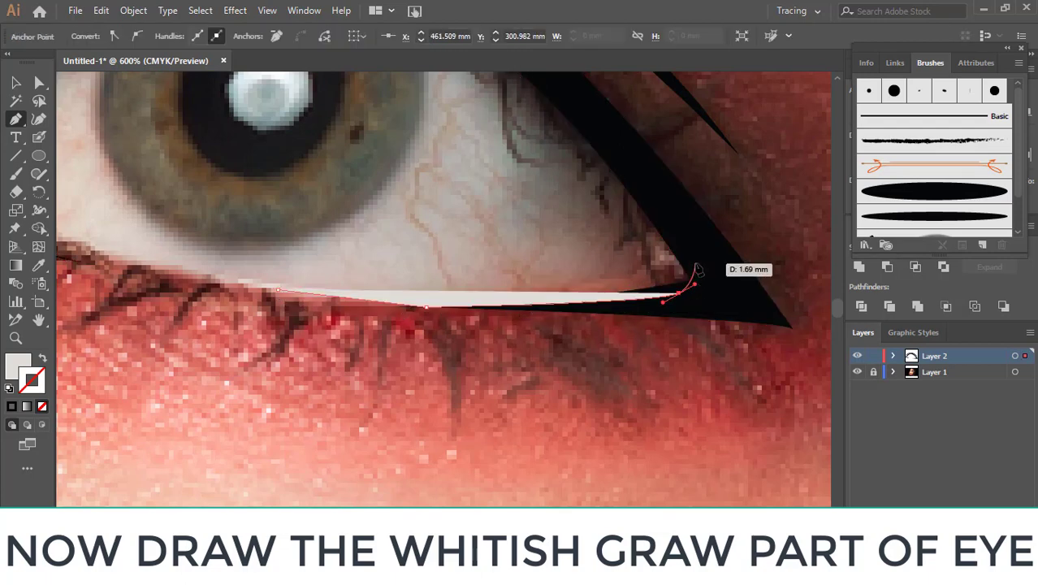
drag(618, 160, 474, 140)
click(333, 94)
drag(269, 236, 505, 275)
- Continue the eye-white path down the inner-corner curve and along the lower lid, closing the shape
drag(329, 169, 213, 235)
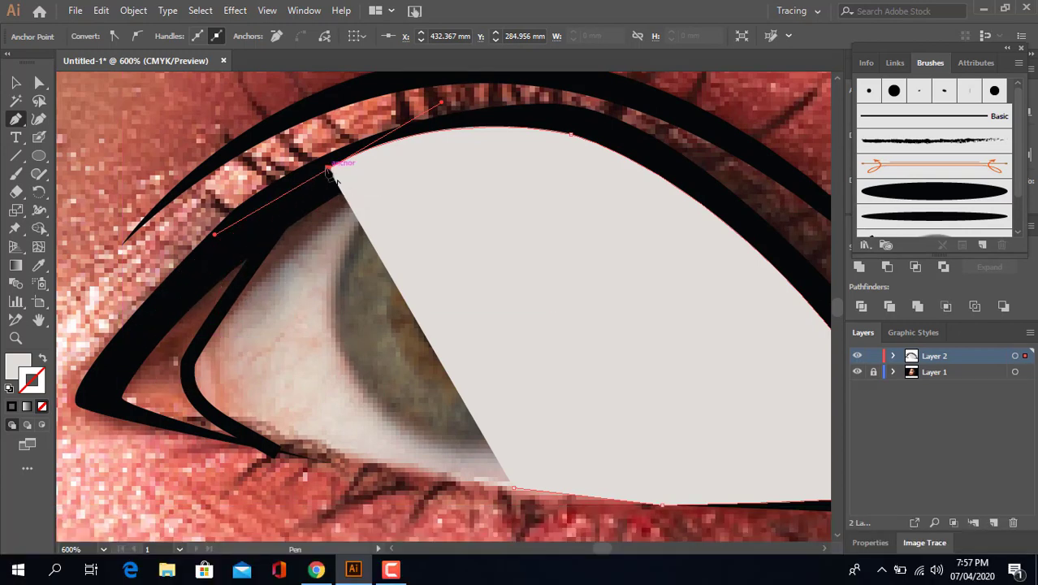
click(240, 282)
drag(188, 359, 232, 407)
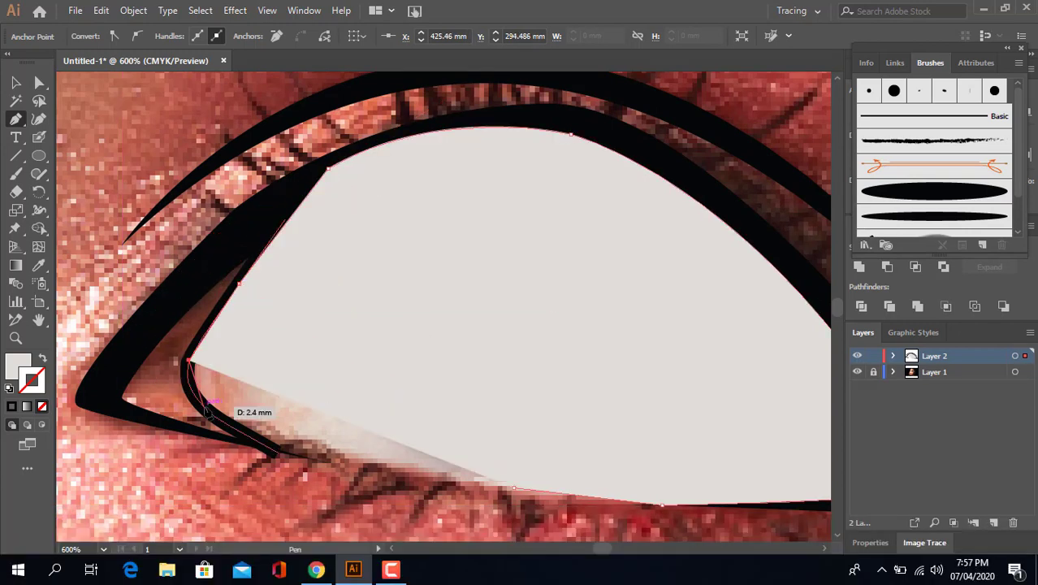
drag(264, 444, 297, 460)
click(327, 461)
click(513, 487)
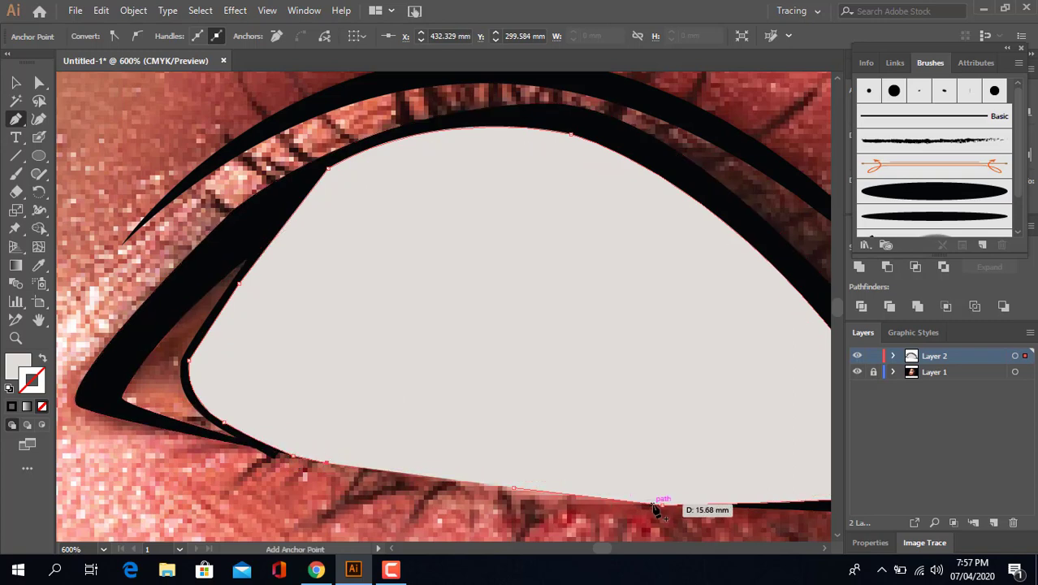
click(662, 505)
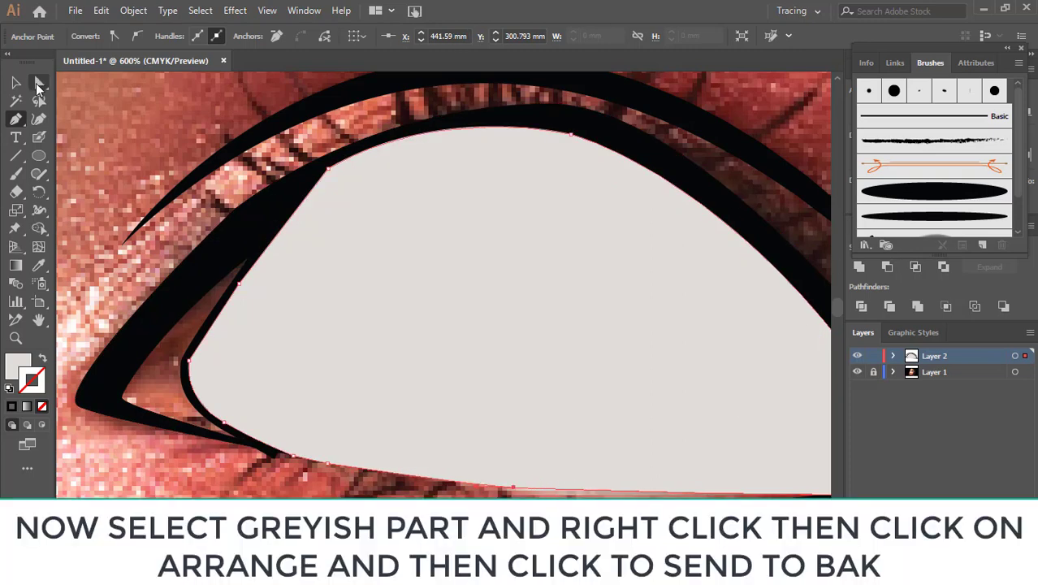
- Send the eye-white shape to the back of its layer and deselect it
click(15, 82)
click(451, 280)
right_click(450, 273)
mouse_move(570, 479)
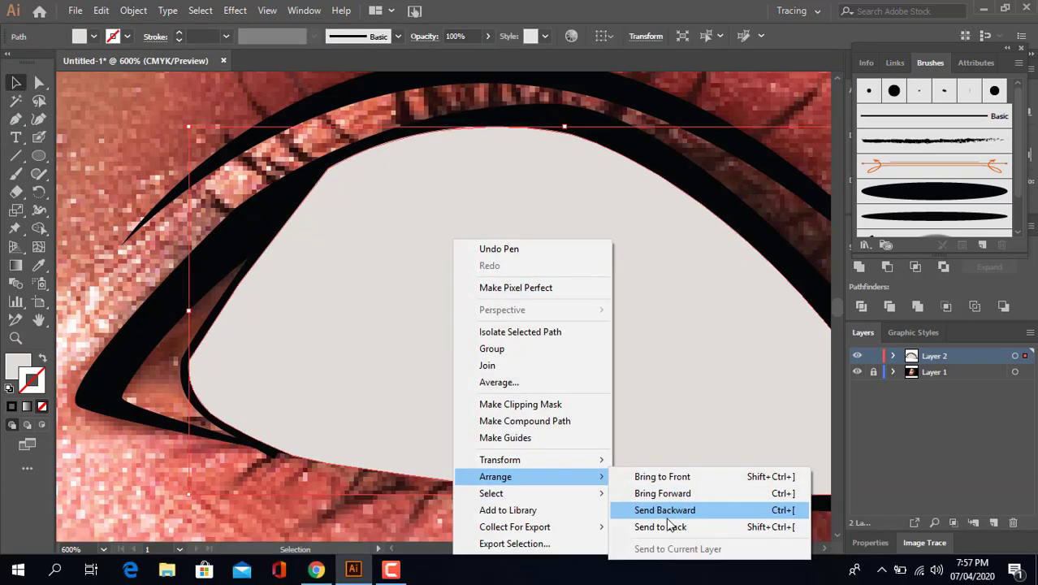
click(664, 525)
click(784, 98)
- Set a salmon fill and start the inner-corner shape with the Pen tool along the eyeliner to its lower end
scroll(743, 177, down, 2)
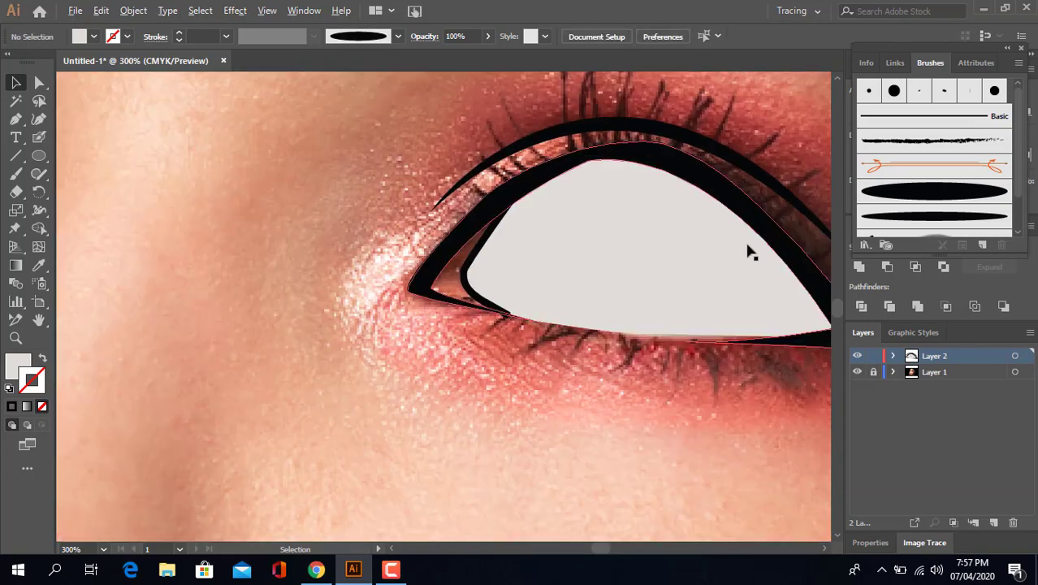
drag(719, 364, 507, 417)
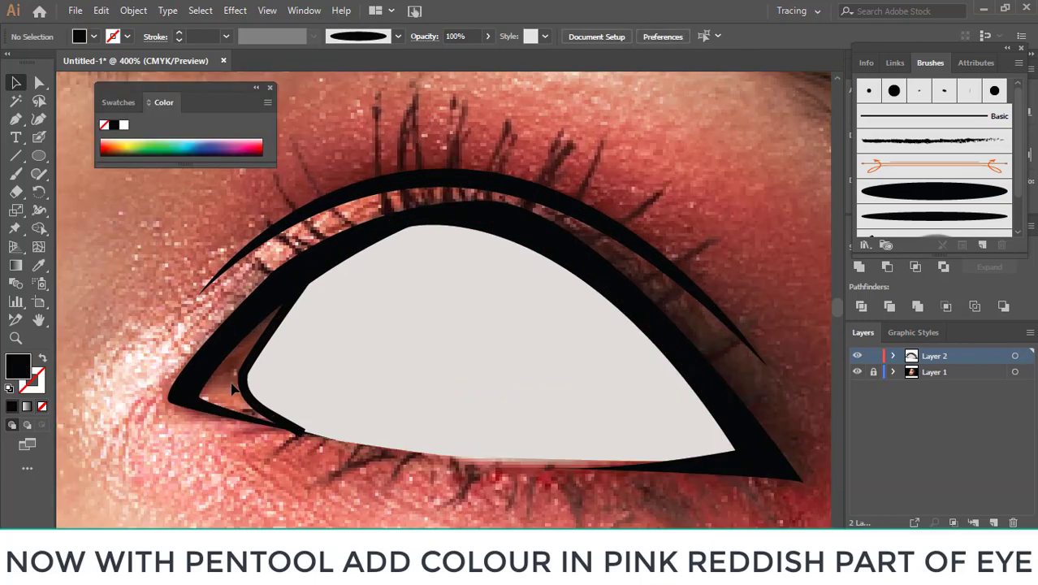
scroll(172, 341, up, 4)
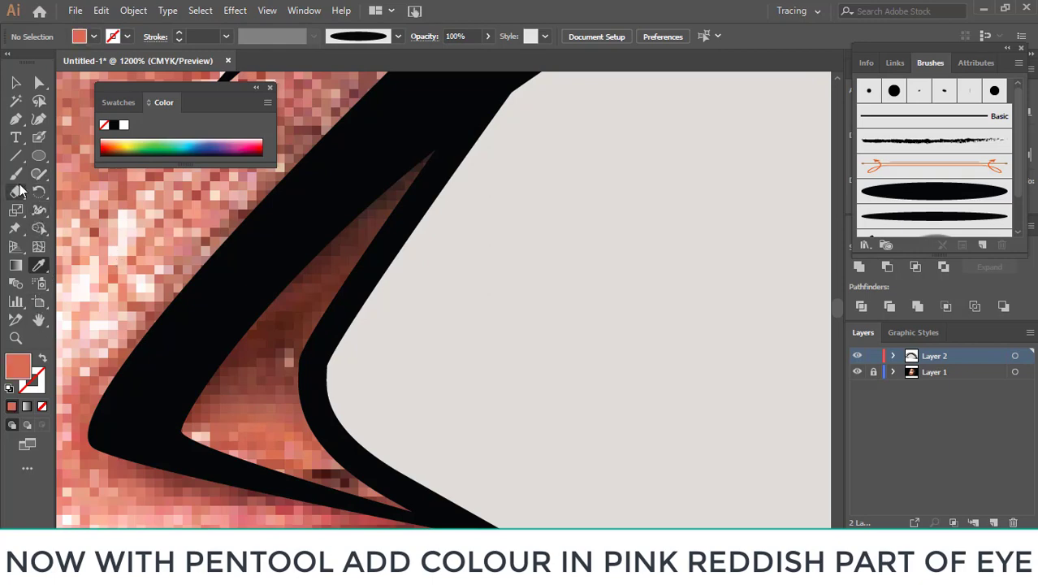
click(17, 120)
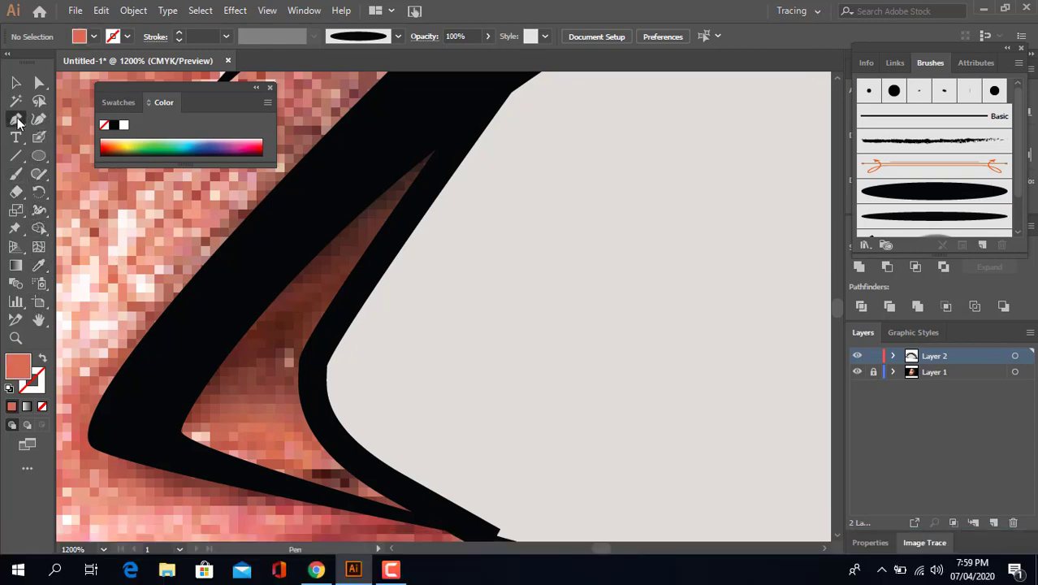
click(472, 107)
drag(169, 410, 277, 490)
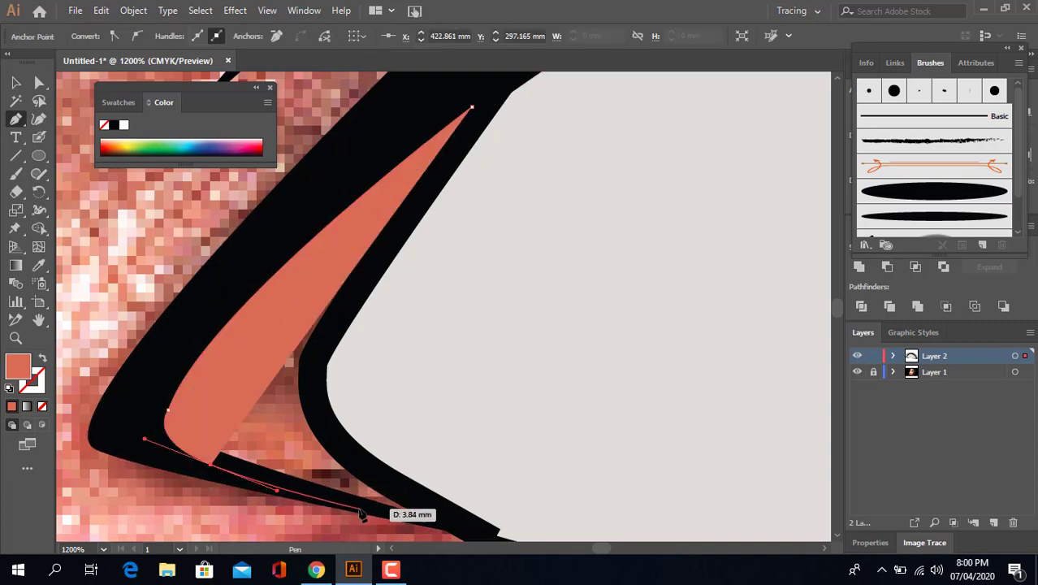
click(445, 526)
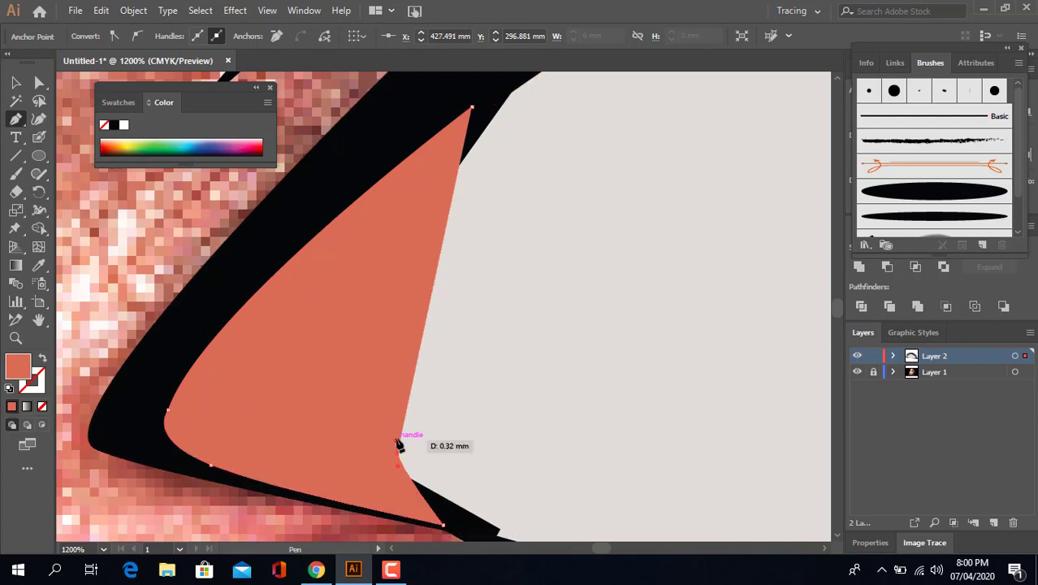
- Undo the misplaced segment, remove the fill, and close the inner-corner path along the curve bordering the eye white
key(ctrl+z)
drag(348, 370, 440, 198)
key(ctrl+z)
click(42, 406)
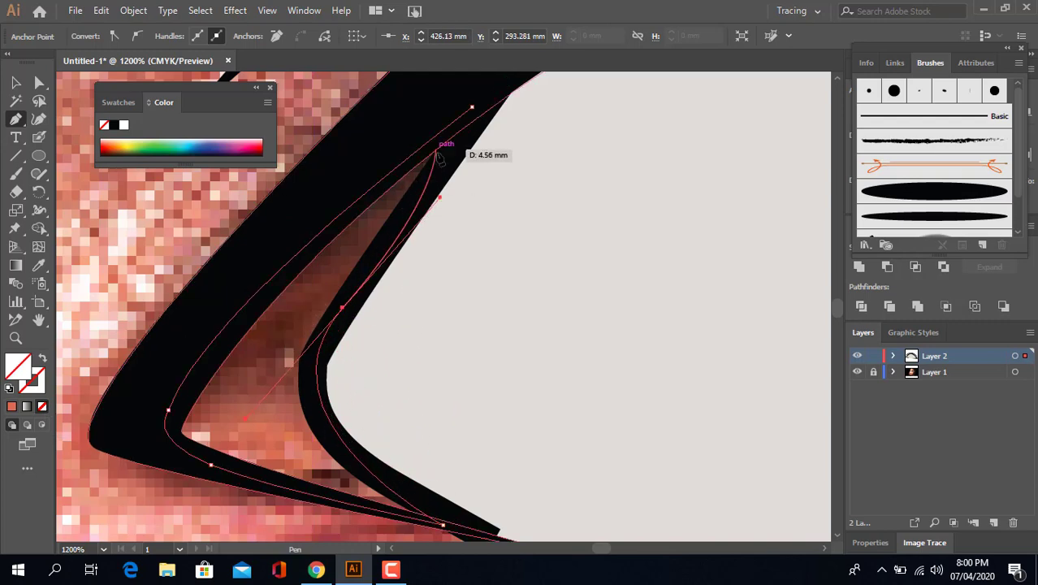
click(471, 108)
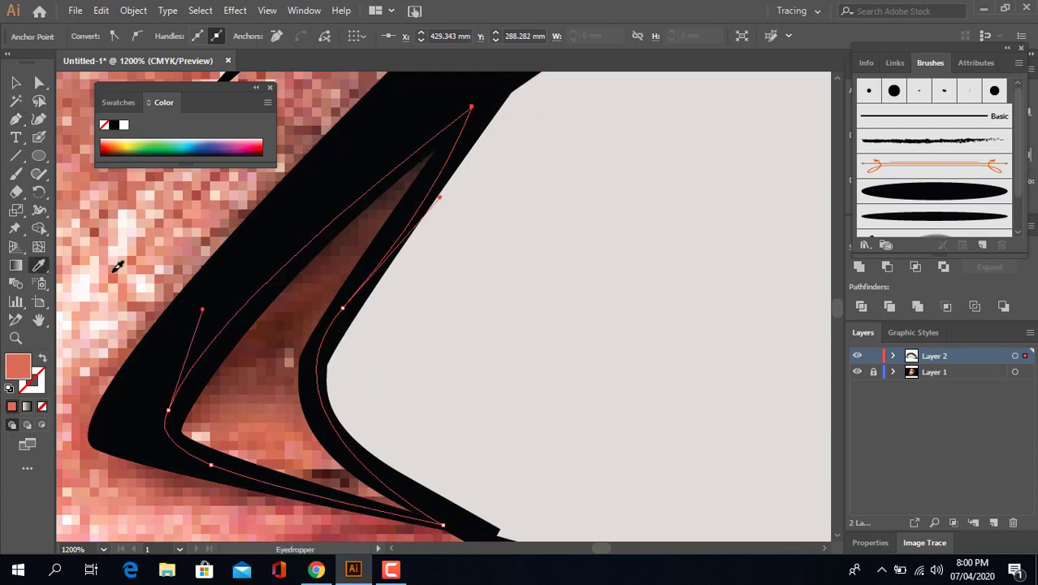
- Fill the inner-corner shape with salmon sampled from the photo and send it behind the eyeliner and corner curve
click(118, 268)
click(15, 82)
right_click(249, 332)
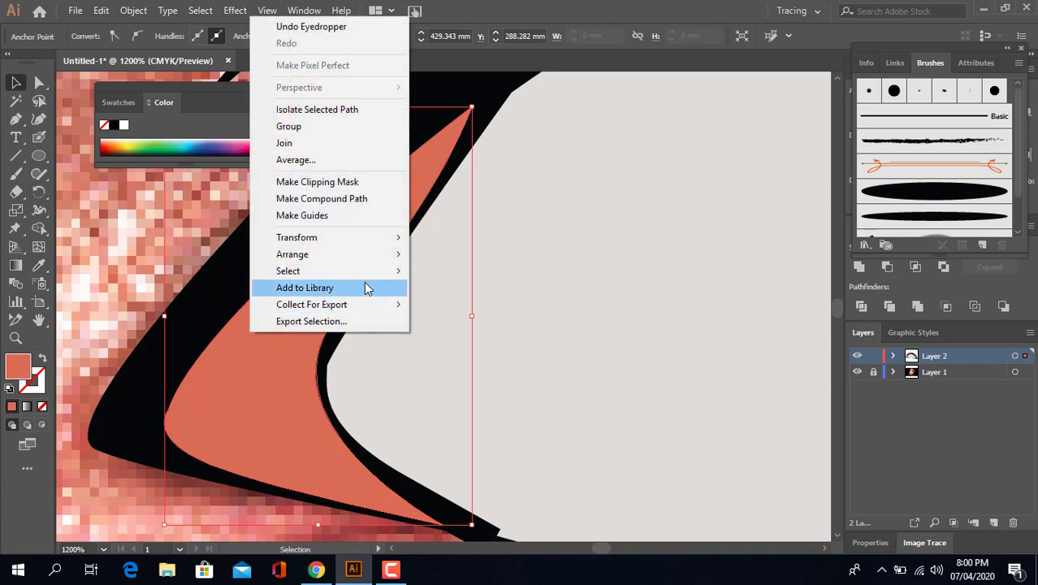
mouse_move(394, 262)
click(437, 287)
click(609, 263)
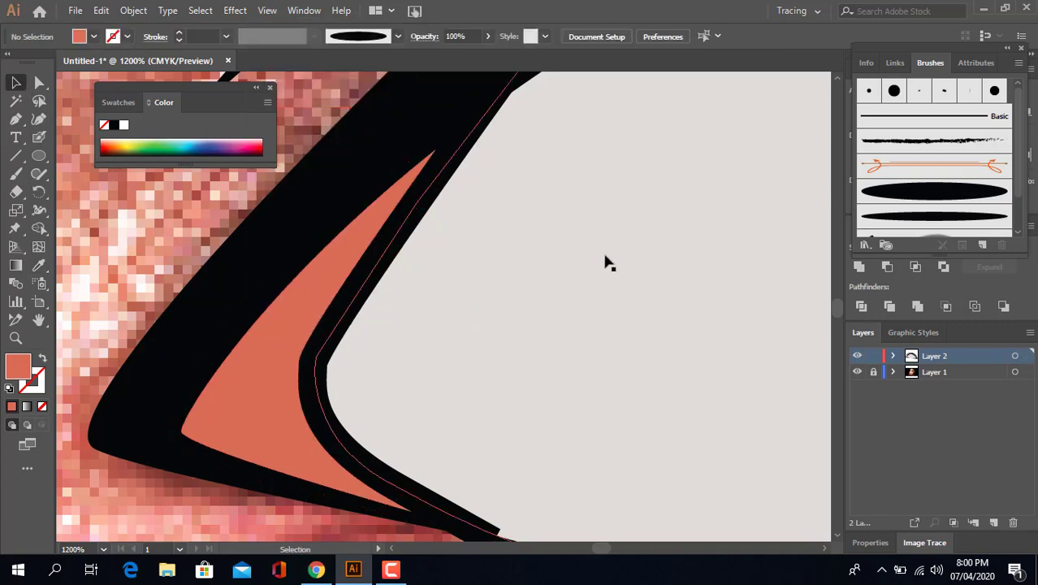
scroll(627, 270, down, 4)
drag(664, 458, 367, 497)
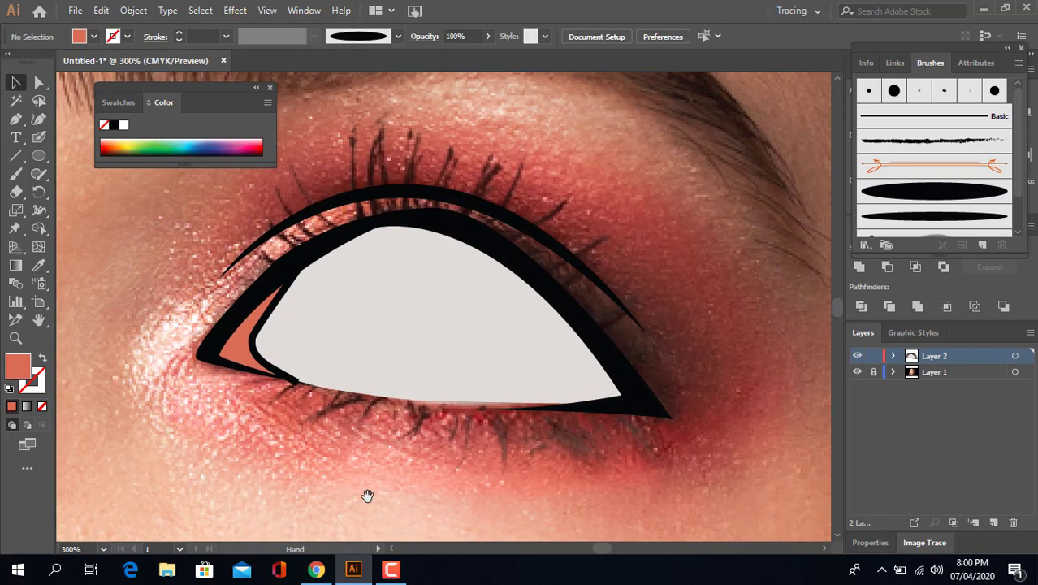
click(298, 387)
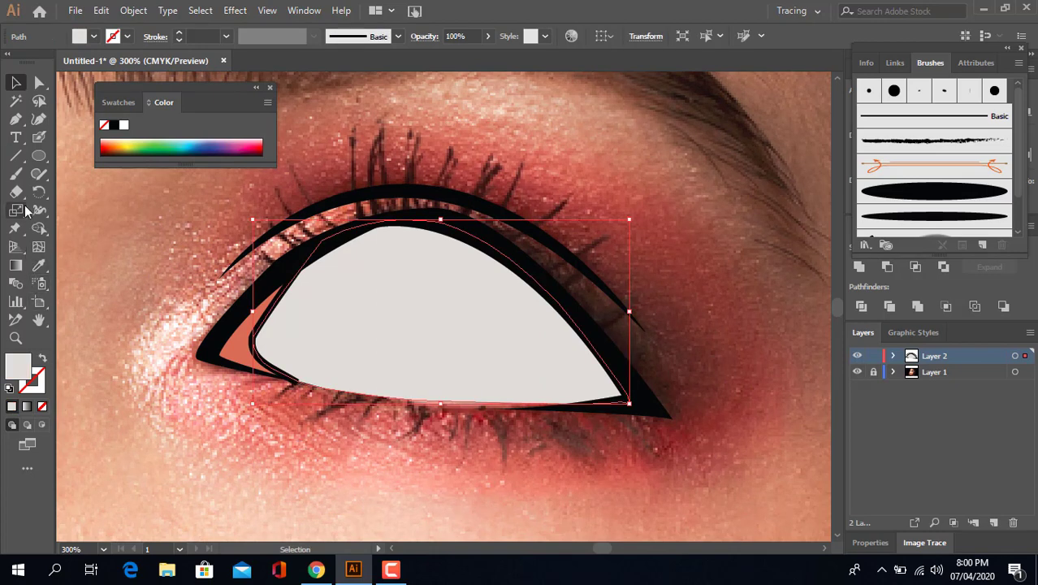
click(227, 37)
click(179, 39)
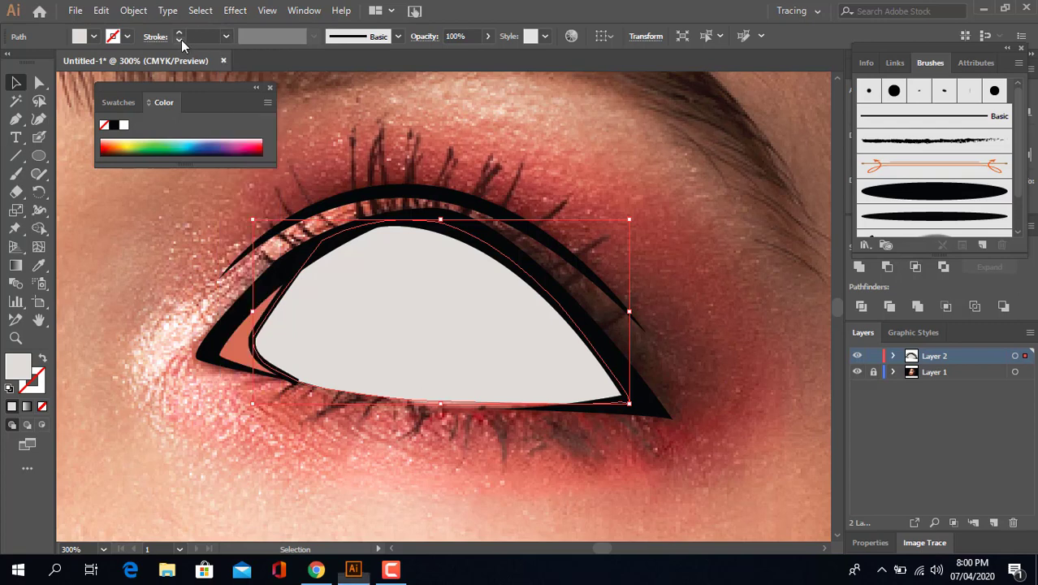
click(179, 40)
- Give the black inner-corner curve a width profile tapered at both ends and deselect it
click(241, 336)
click(255, 338)
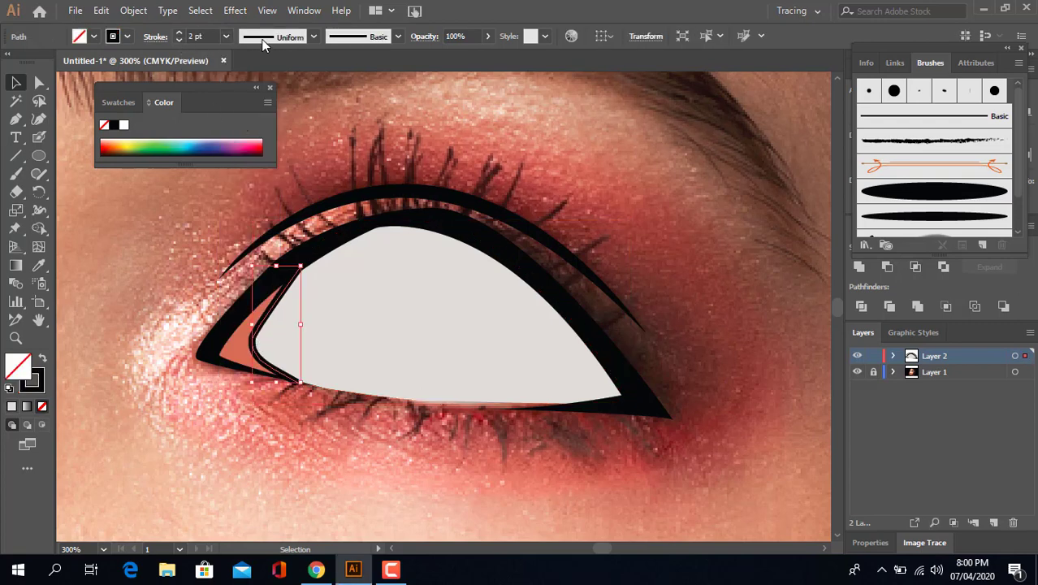
click(314, 37)
click(261, 84)
click(87, 260)
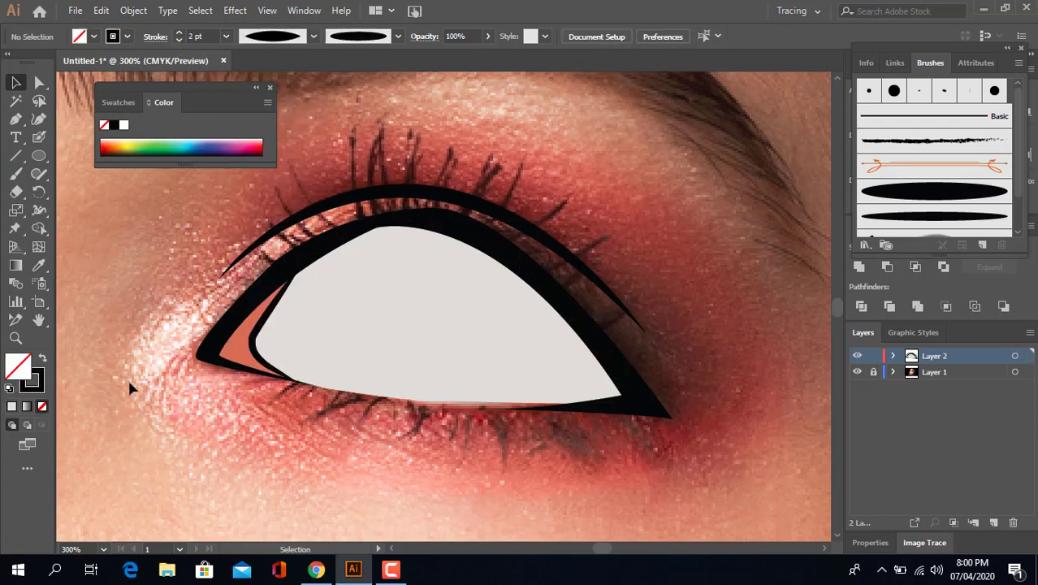
- Switch Layer 2 to outline view so that only its paths show over the photo
ctrl+click(859, 357)
ctrl+click(859, 357)
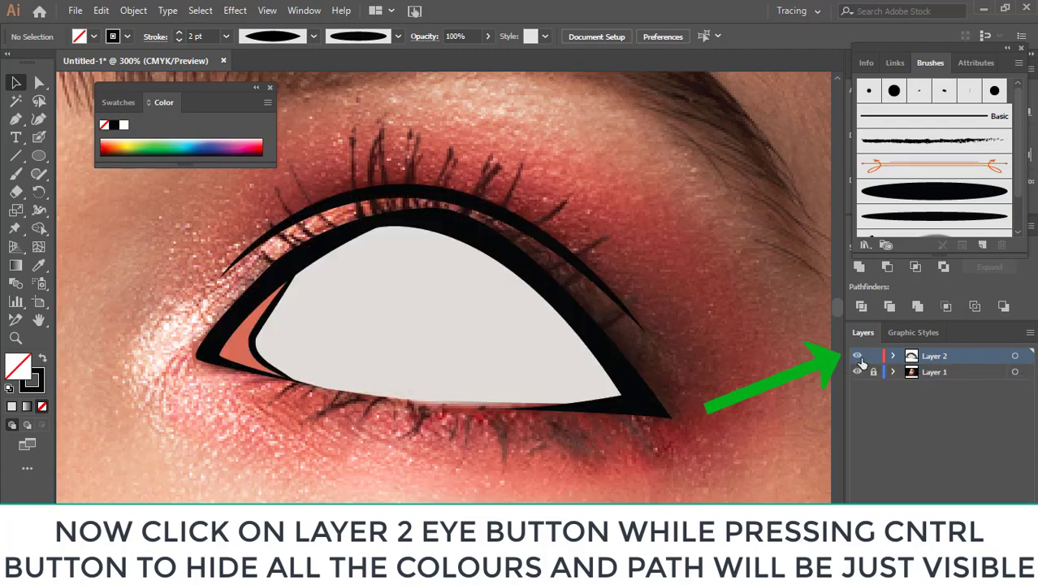
ctrl+click(859, 357)
- Draw a circle around the iris with the Ellipse tool and align it to the iris edge
scroll(431, 297, up, 2)
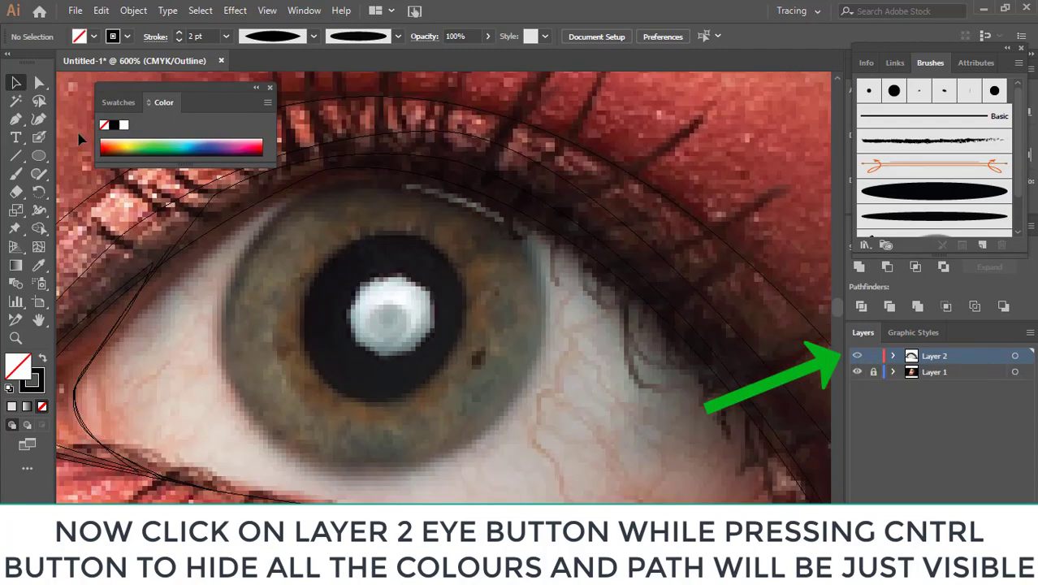
click(44, 154)
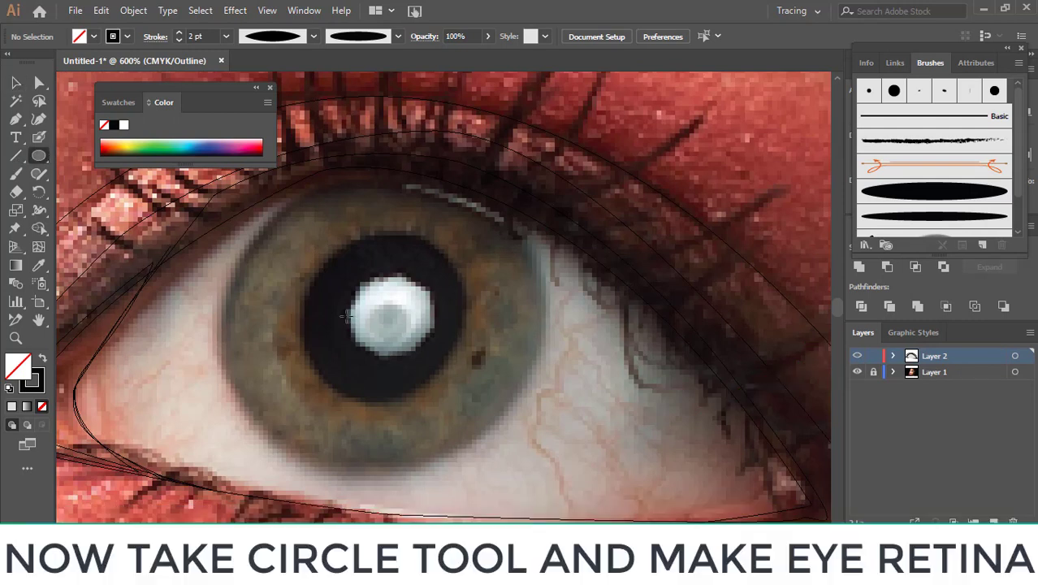
drag(349, 308, 376, 319)
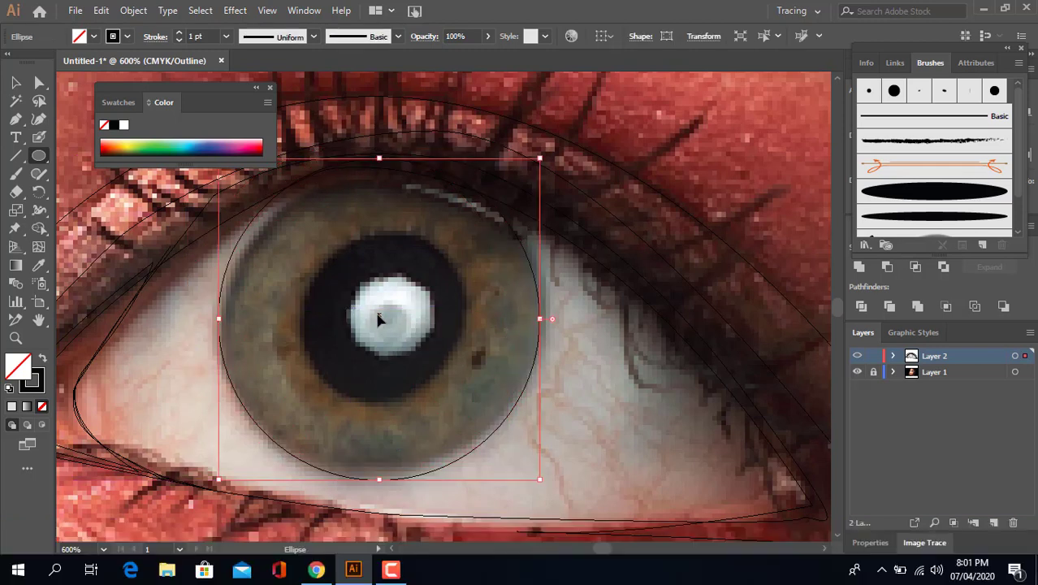
drag(264, 95, 230, 165)
drag(229, 165, 229, 165)
drag(383, 323, 385, 326)
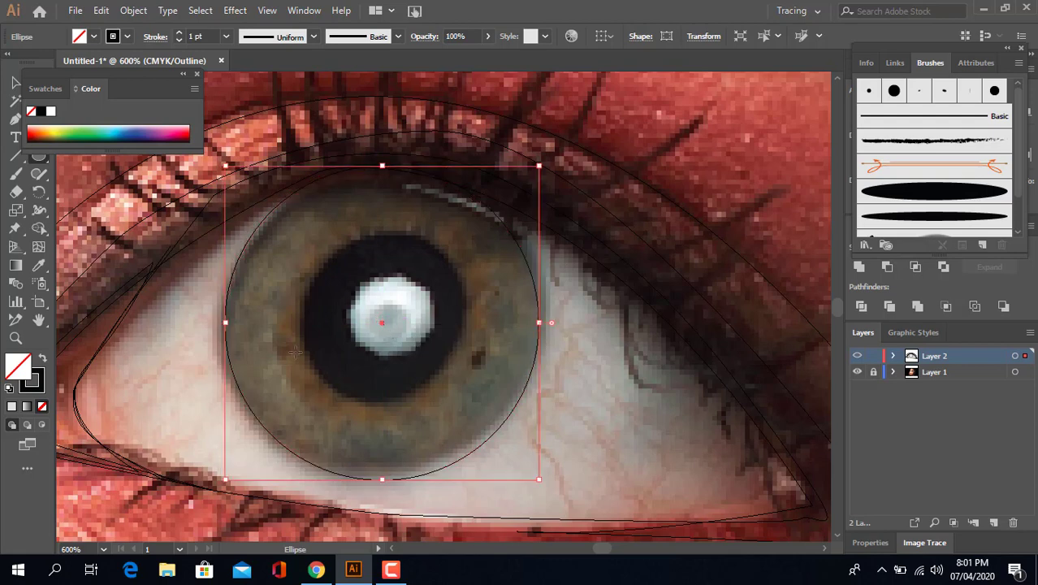
- Refine the size and position of the iris circle to match the photo's iris edge
drag(225, 477, 222, 483)
drag(379, 328, 382, 325)
drag(220, 162, 222, 168)
drag(539, 480, 540, 470)
drag(383, 323, 388, 323)
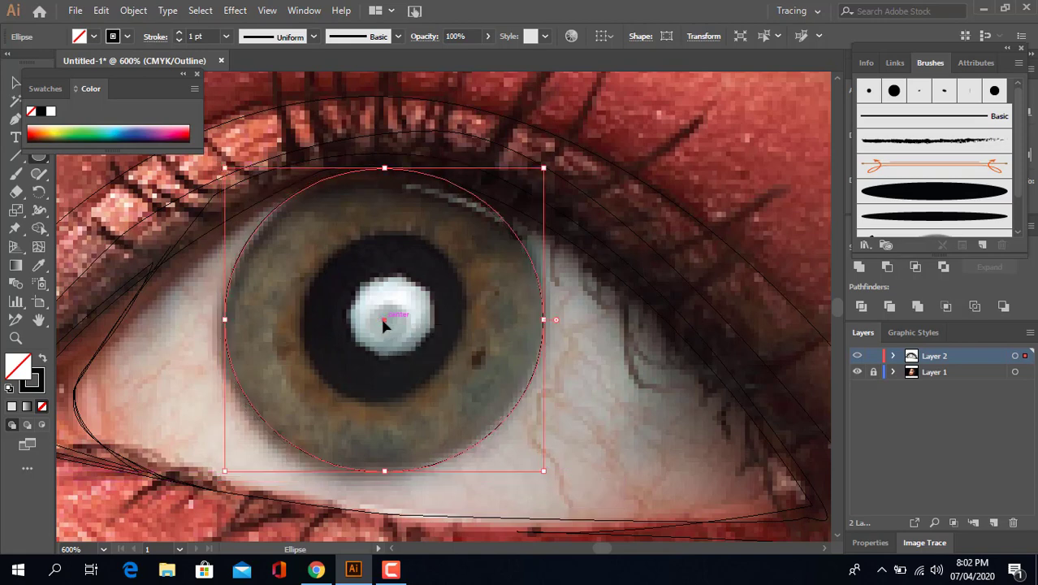
- Swap the iris circle's stroke to a fill and sample a dark olive-brown from the photo's iris for it
click(41, 358)
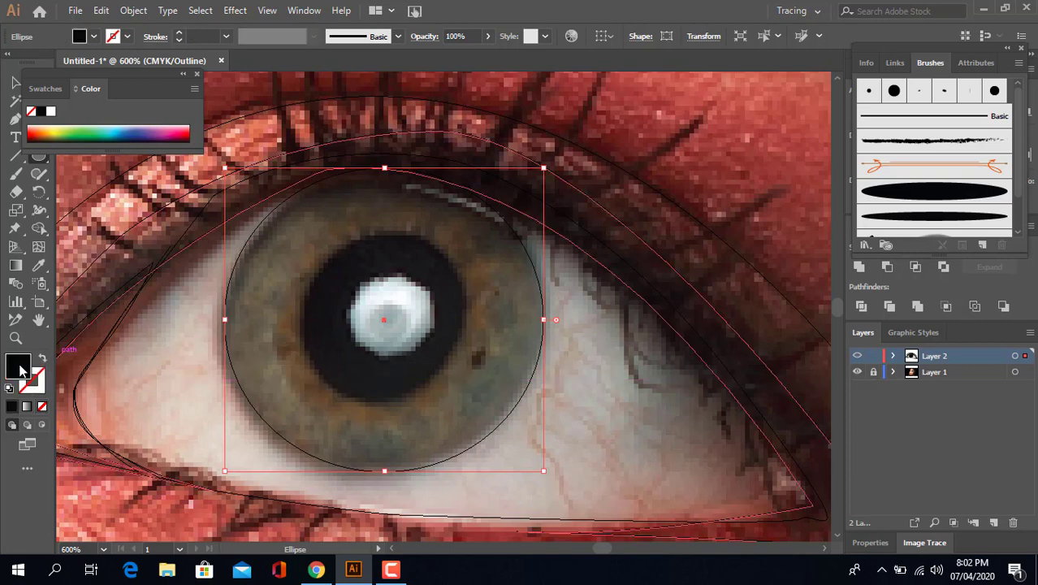
click(37, 270)
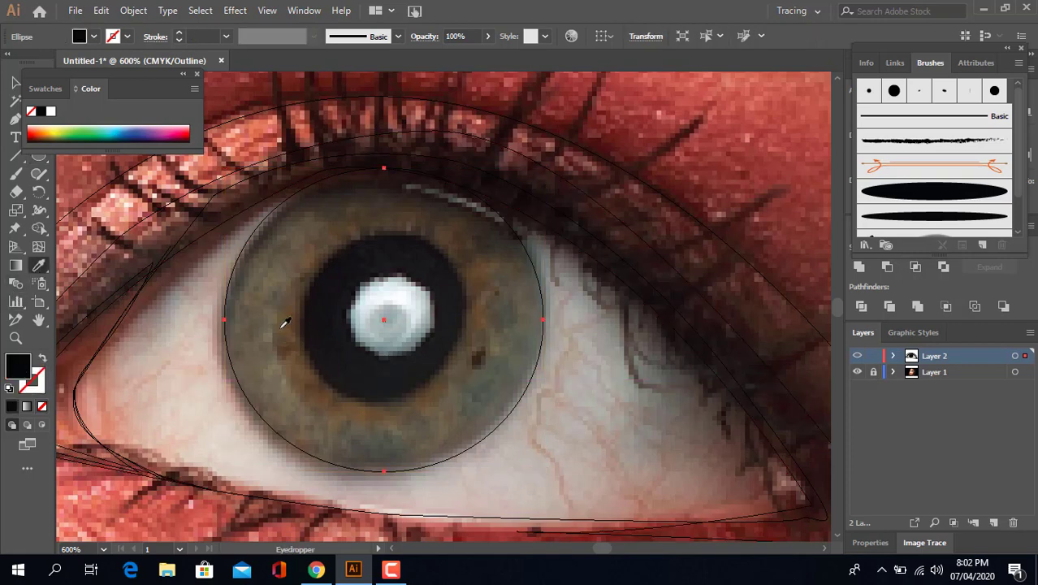
click(13, 83)
drag(69, 90, 181, 38)
- Draw two smaller circles inside the iris circle, one midway within the iris and one around the pupil
key(l)
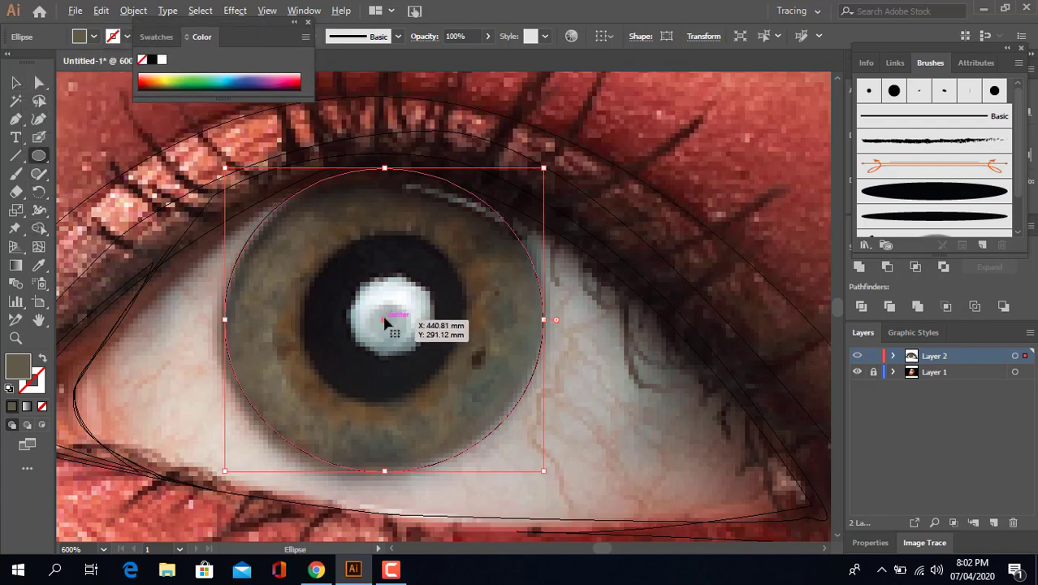
mouse_move(390, 320)
mouse_down()
mouse_move(439, 345)
mouse_move(469, 421)
mouse_move(381, 325)
mouse_up()
drag(381, 325, 494, 213)
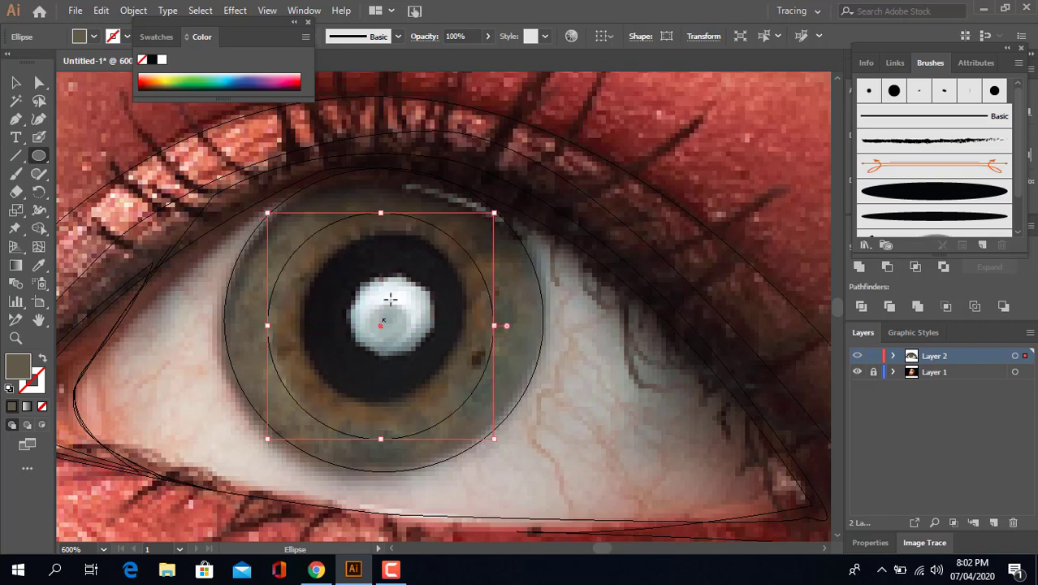
drag(382, 327, 384, 318)
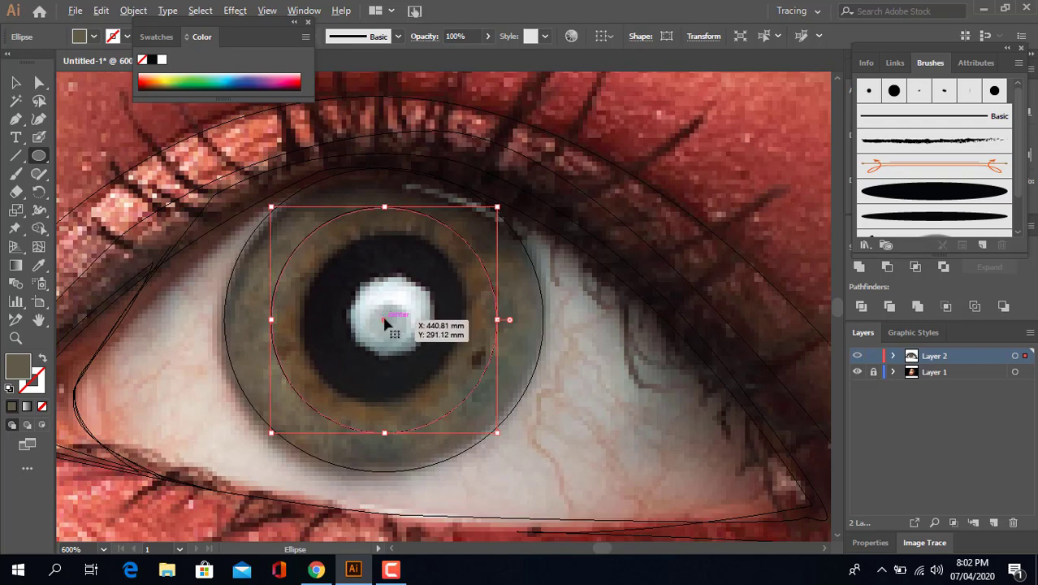
mouse_move(387, 321)
mouse_down()
mouse_move(474, 394)
mouse_move(382, 324)
mouse_move(385, 315)
mouse_up()
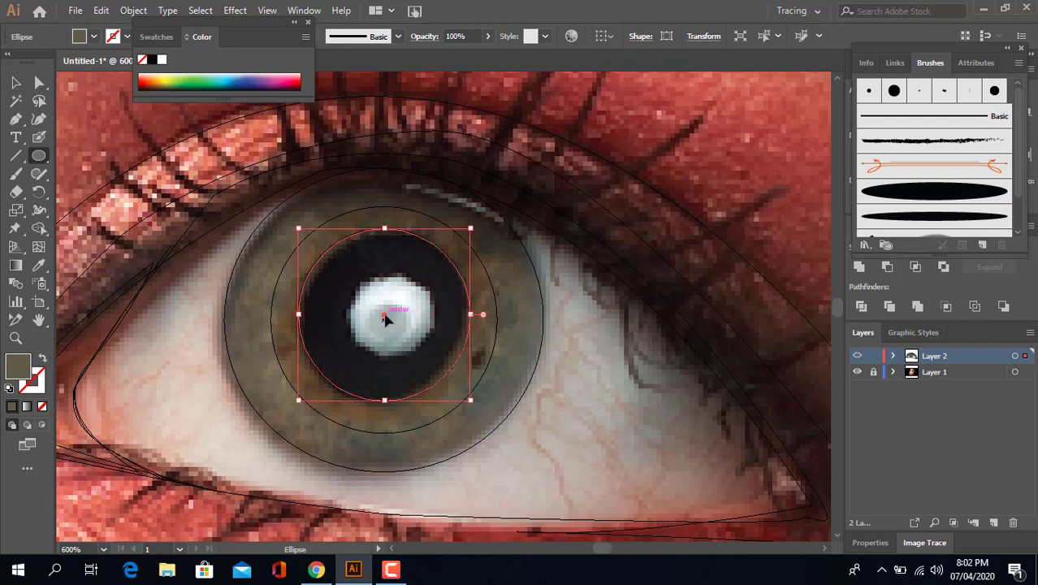
- Fit the innermost circle to the photo's pupil and fill it with the grey 93928F
drag(470, 399, 464, 399)
drag(381, 320, 385, 321)
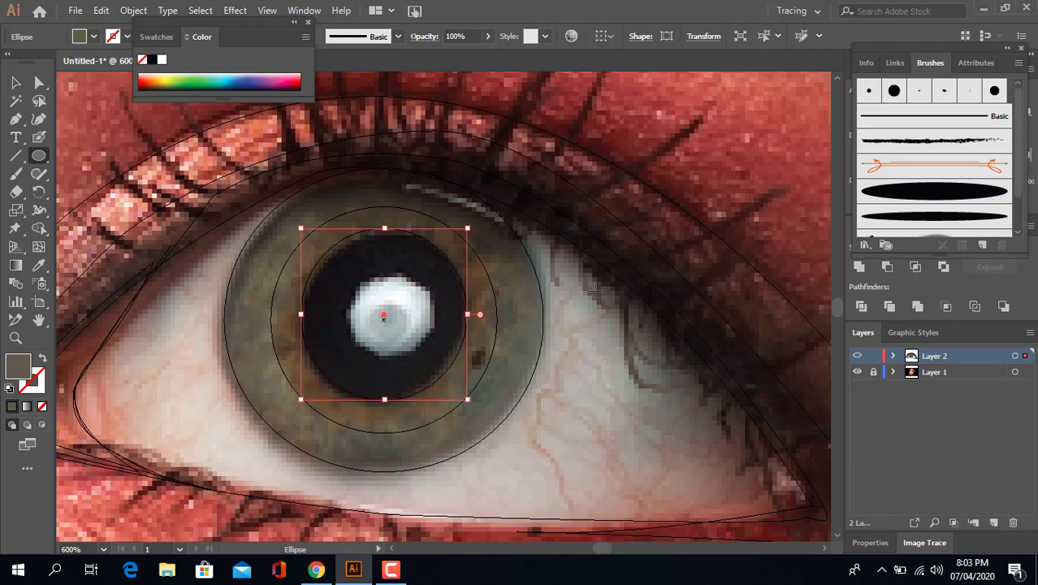
double_click(11, 372)
click(435, 209)
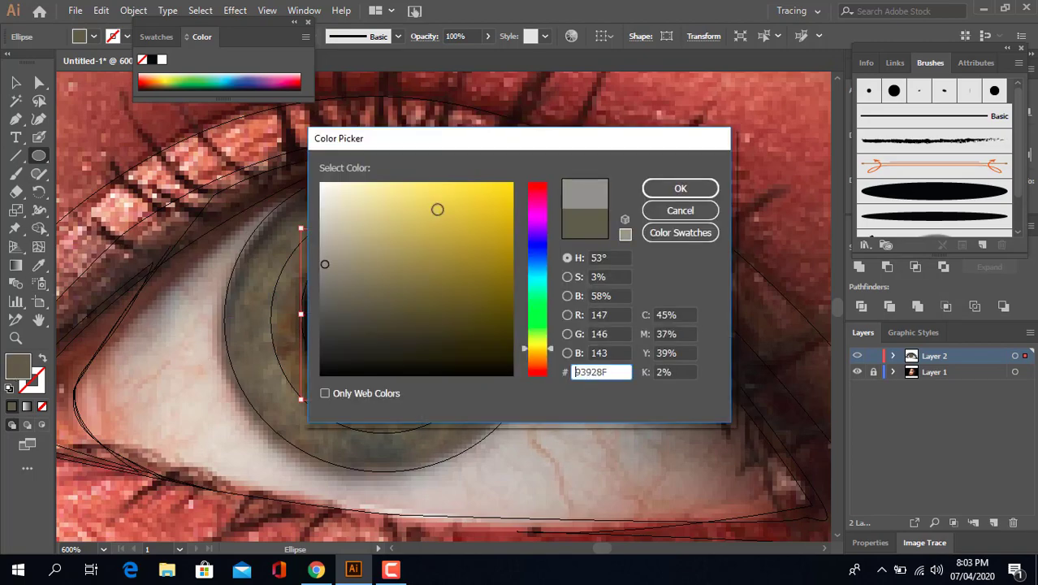
click(684, 184)
- Draw a small circle over the light reflection in the pupil and fill it with off-white, restoring the artwork layer's filled display
drag(387, 316, 429, 354)
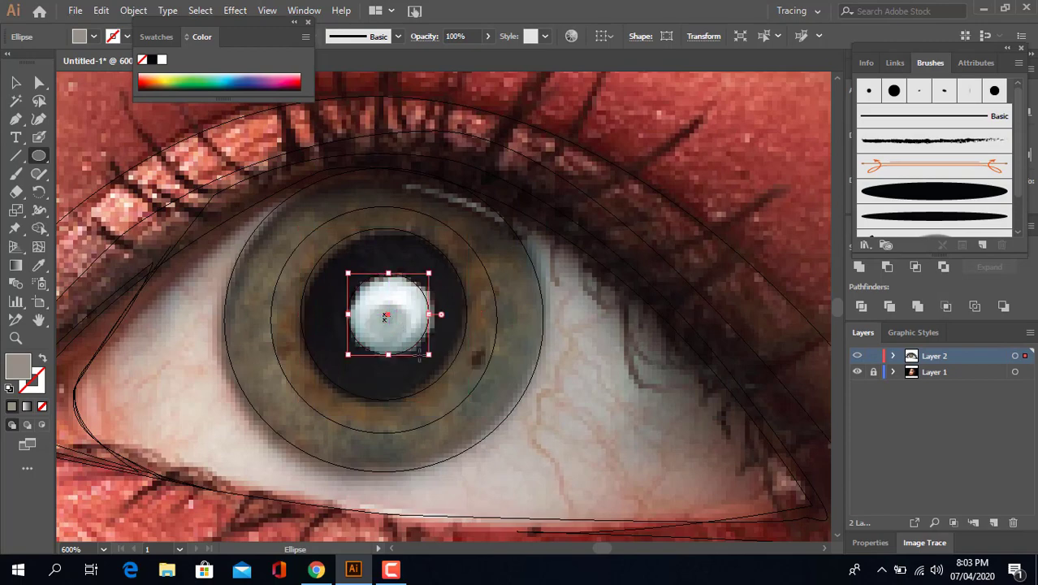
ctrl+click(857, 357)
double_click(18, 367)
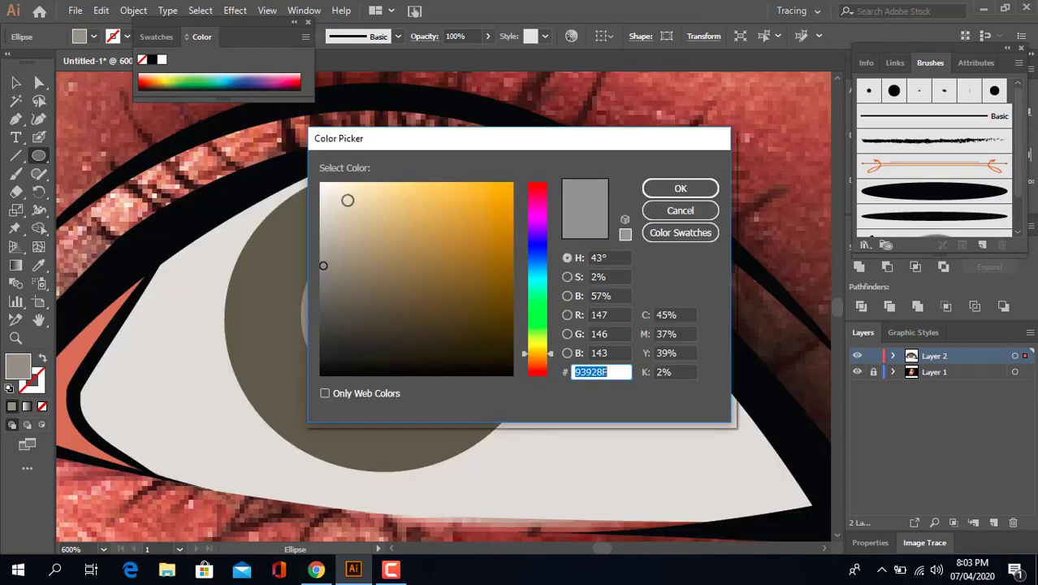
click(324, 197)
click(679, 188)
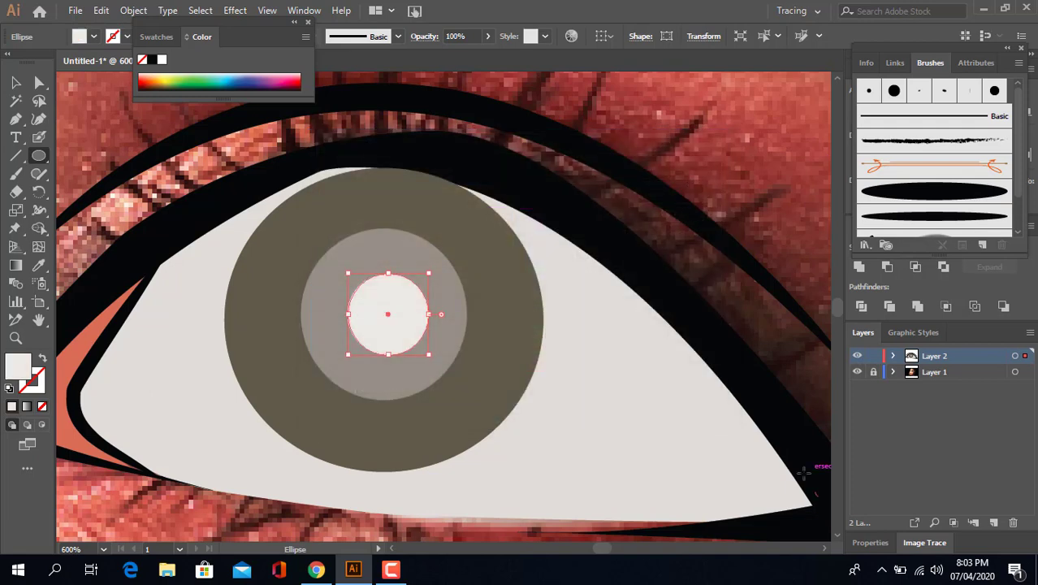
- Compare the traced eye with and without the photo layer visible
scroll(591, 287, down, 2)
click(16, 83)
click(253, 273)
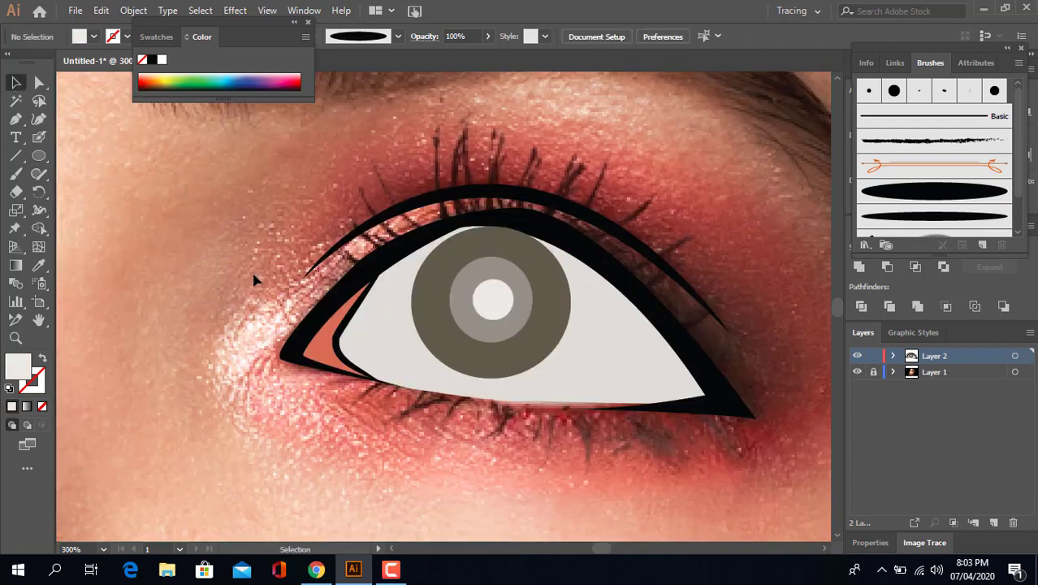
click(857, 371)
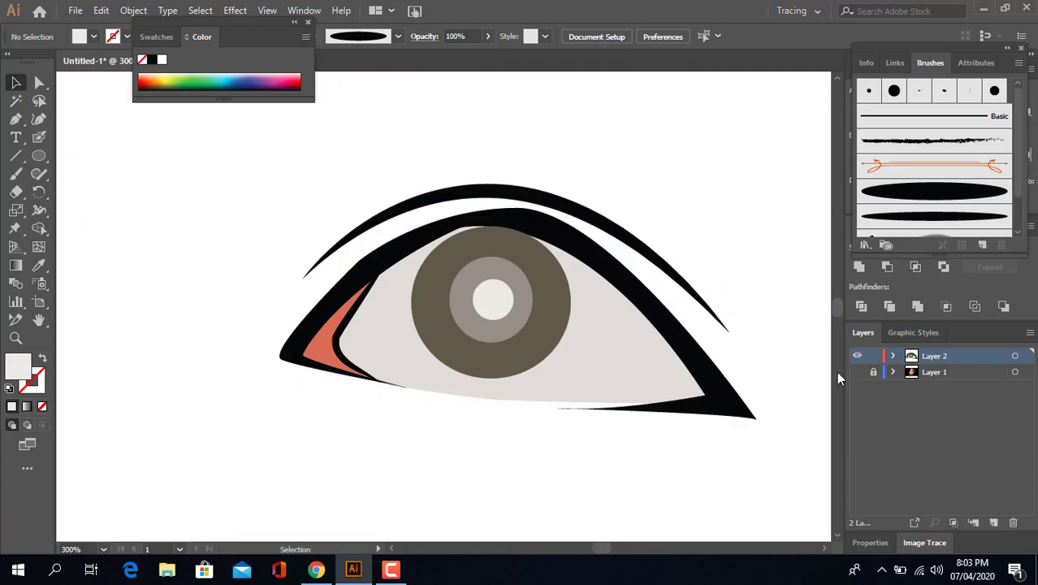
click(857, 371)
click(857, 372)
click(856, 373)
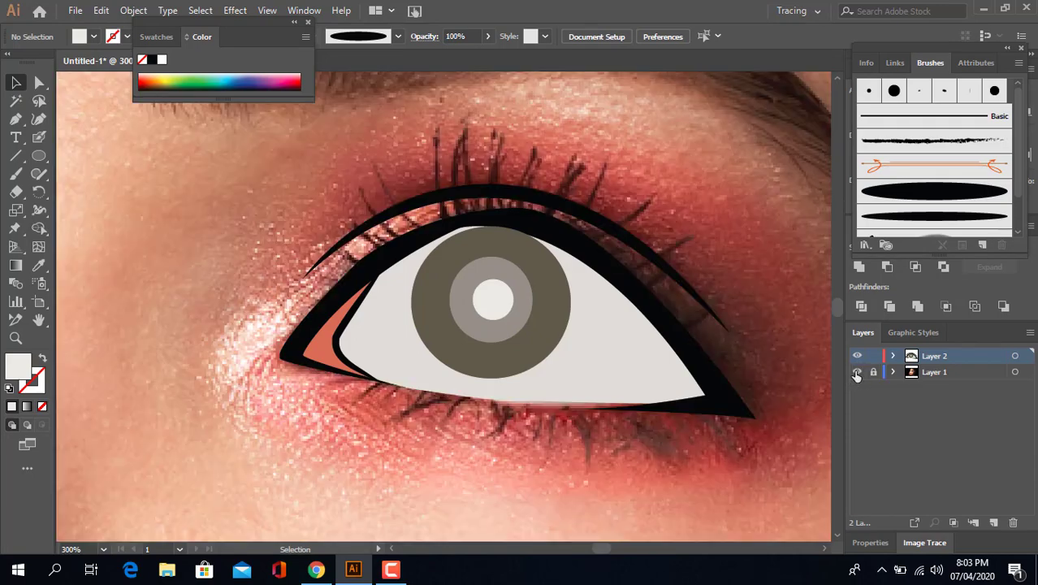
- Move the iris circle and the pupil with its highlight slightly up and to the left
mouse_move(541, 271)
mouse_down()
mouse_move(531, 266)
mouse_move(546, 269)
mouse_move(539, 264)
mouse_up()
click(645, 180)
drag(493, 300, 482, 289)
- Trim off the top of the iris that overlaps the upper eyeliner using Shape Builder
click(691, 357)
shift+click(544, 328)
click(39, 228)
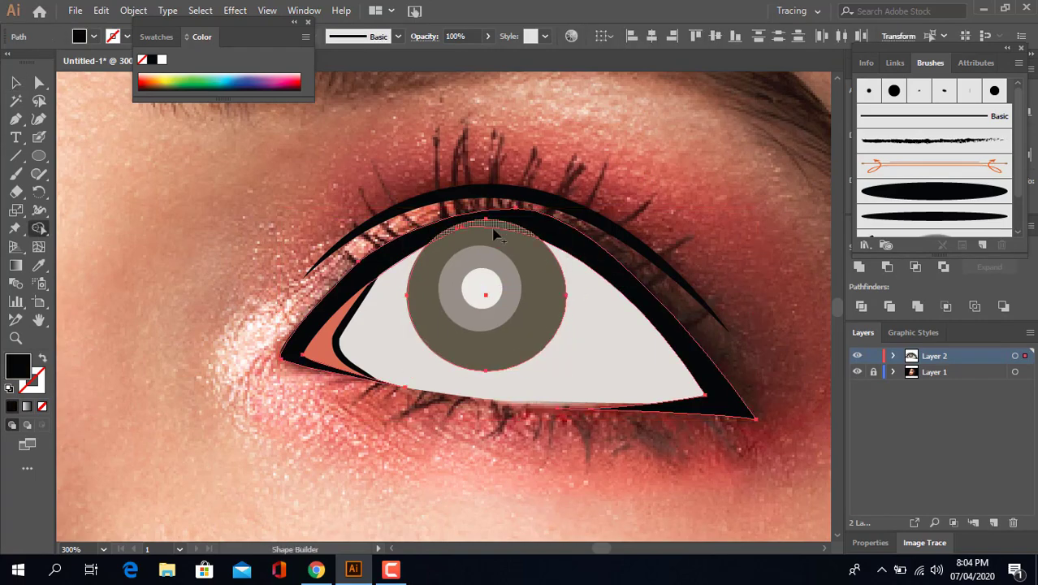
click(494, 223)
click(15, 82)
click(196, 226)
- Show the gradient settings and delete the midway circle inside the iris
click(531, 324)
click(294, 11)
click(341, 357)
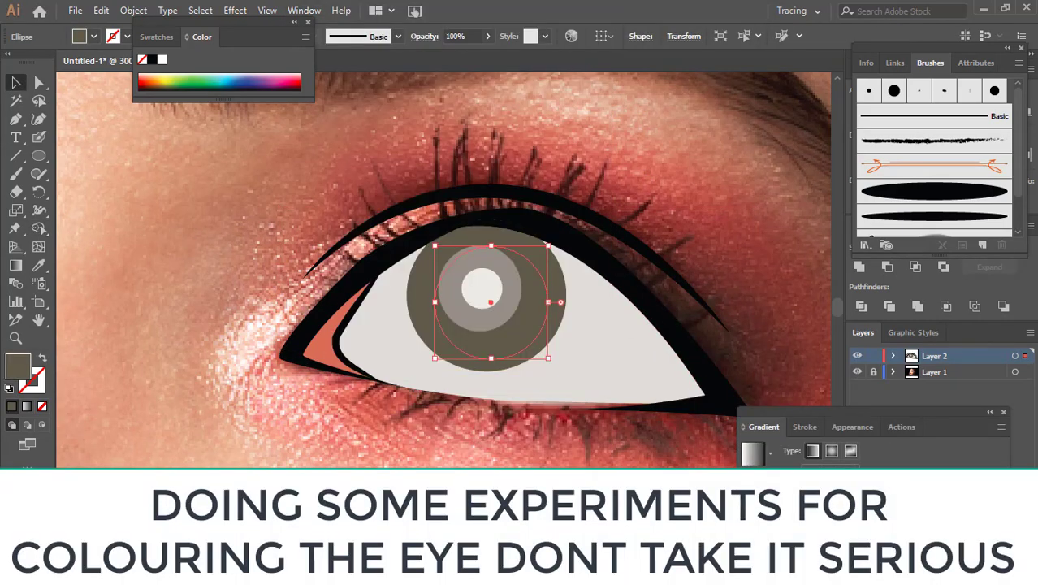
click(751, 453)
key(Delete)
- Fill the iris with a linear gradient from olive-brown to a green of C 56.87, M 27, Y 65.33, K 31.98
click(542, 324)
key(i)
drag(828, 412, 926, 406)
click(799, 397)
click(1025, 407)
drag(1025, 408, 1025, 447)
drag(926, 407, 1025, 408)
double_click(1025, 407)
drag(938, 289, 919, 289)
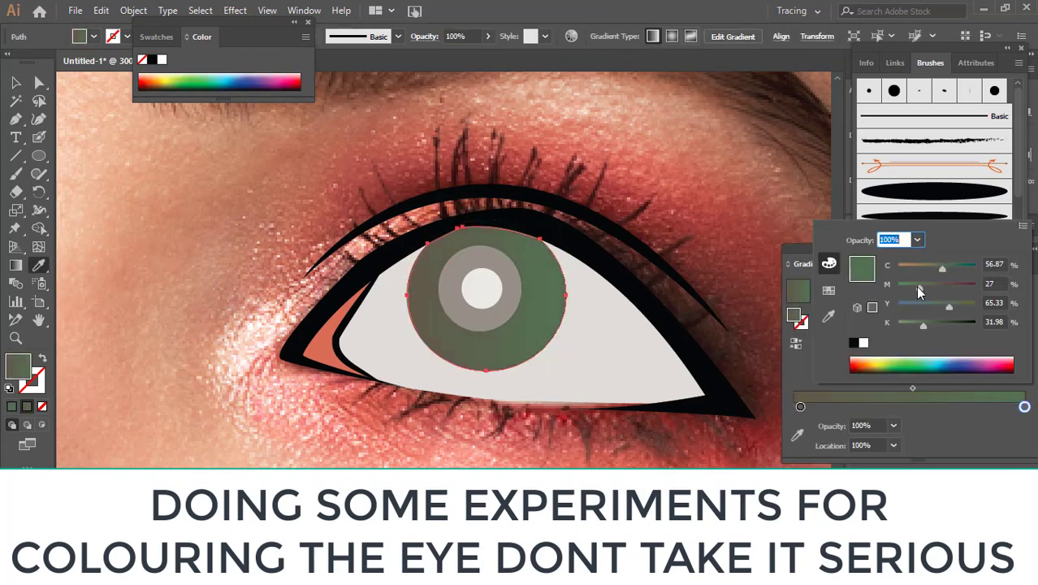
key(Escape)
- Run the iris gradient vertically, from brown at the bottom to green at the top, leaving the pupil plain grey
key(g)
drag(484, 370, 499, 201)
key(v)
click(479, 323)
click(494, 350)
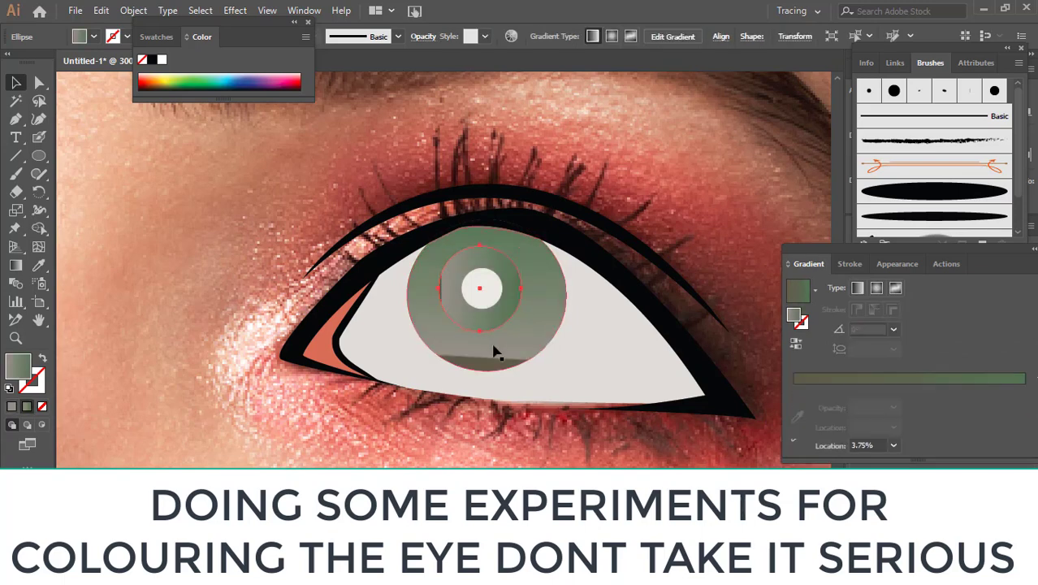
key(ctrl+z)
key(ctrl+z)
key(ctrl+shift+z)
click(655, 193)
- Give the pupil's highlight circle a radial gradient from peach at the centre to mauve at the edge
click(482, 289)
click(877, 288)
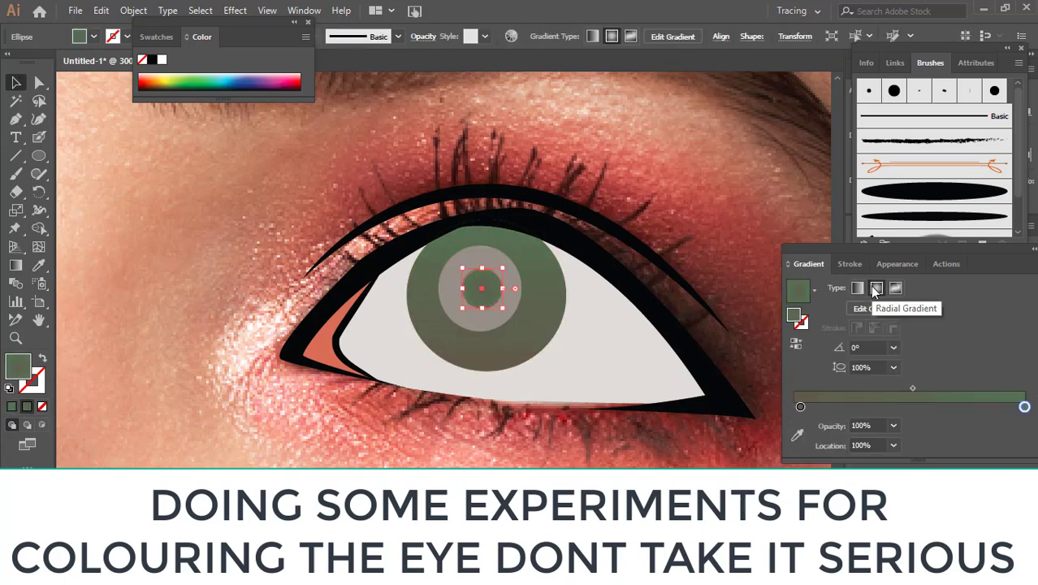
double_click(800, 406)
click(883, 366)
click(863, 343)
double_click(1024, 407)
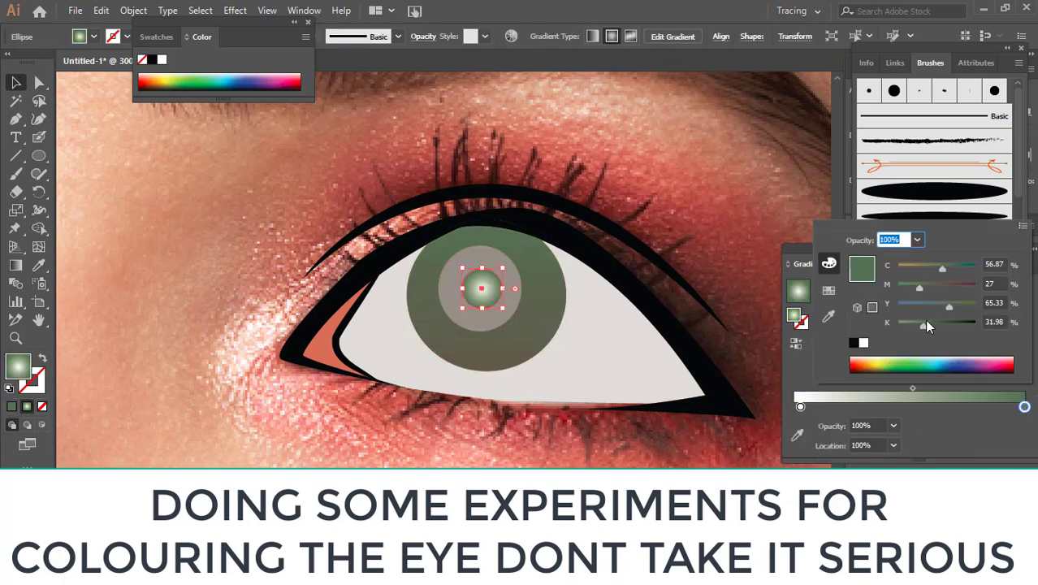
click(864, 342)
drag(899, 325, 937, 327)
drag(898, 307, 945, 289)
double_click(800, 406)
- Recolour the pupil circle with a radial gradient from dark red at the centre to orange-red at the edge
click(500, 322)
key(i)
click(518, 338)
double_click(800, 407)
double_click(1024, 407)
click(873, 360)
click(861, 363)
- Shrink the highlight circle and centre it within the pupil
click(16, 82)
scroll(479, 289, up, 1)
click(415, 304)
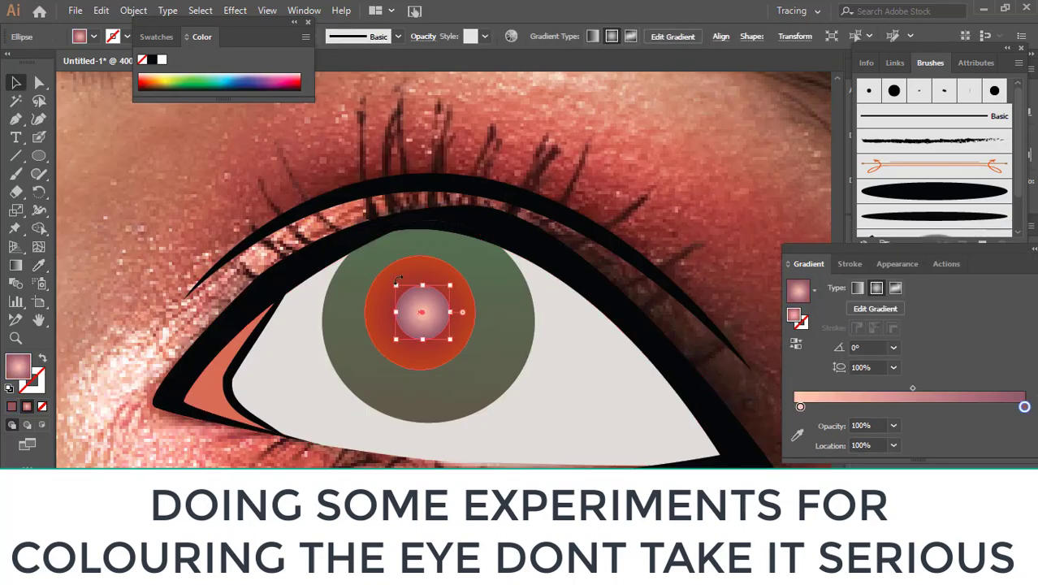
drag(396, 284, 404, 293)
drag(422, 313, 419, 313)
- Lighten the highlight gradient's outer stop and move its peach stop to 81.6%
double_click(1024, 406)
drag(934, 325, 923, 324)
mouse_move(1024, 407)
mouse_down()
mouse_move(874, 407)
mouse_move(1025, 407)
mouse_up()
drag(800, 407, 982, 407)
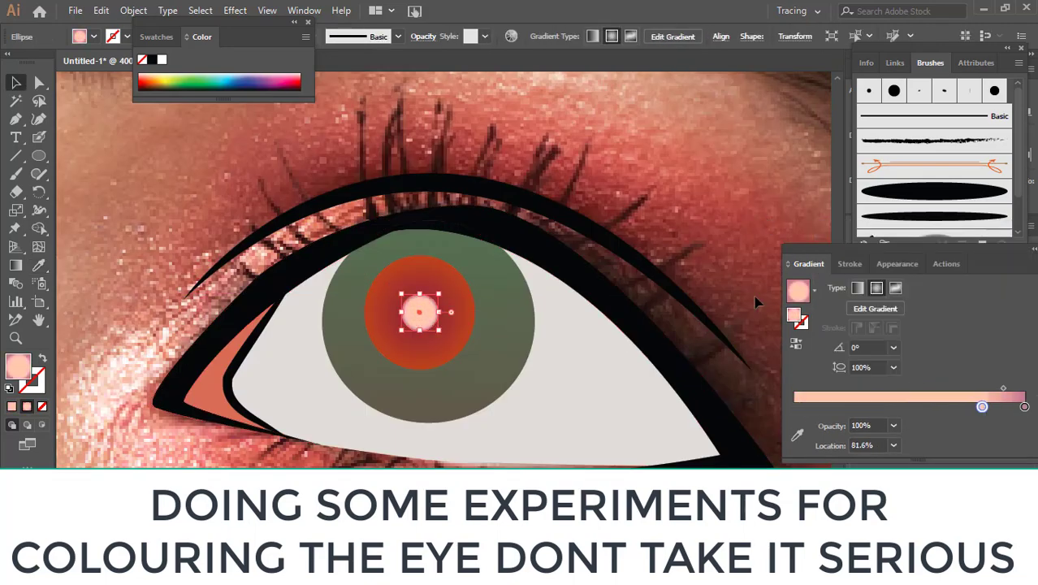
- Change the iris to a radial gradient from yellow-green to pink, using C 0, M 89.02, Y 40.39, K 0 for the outer stop
scroll(678, 185, down, 3)
click(591, 237)
scroll(585, 221, up, 6)
drag(390, 145, 420, 172)
scroll(555, 153, down, 7)
click(573, 169)
double_click(800, 407)
click(882, 366)
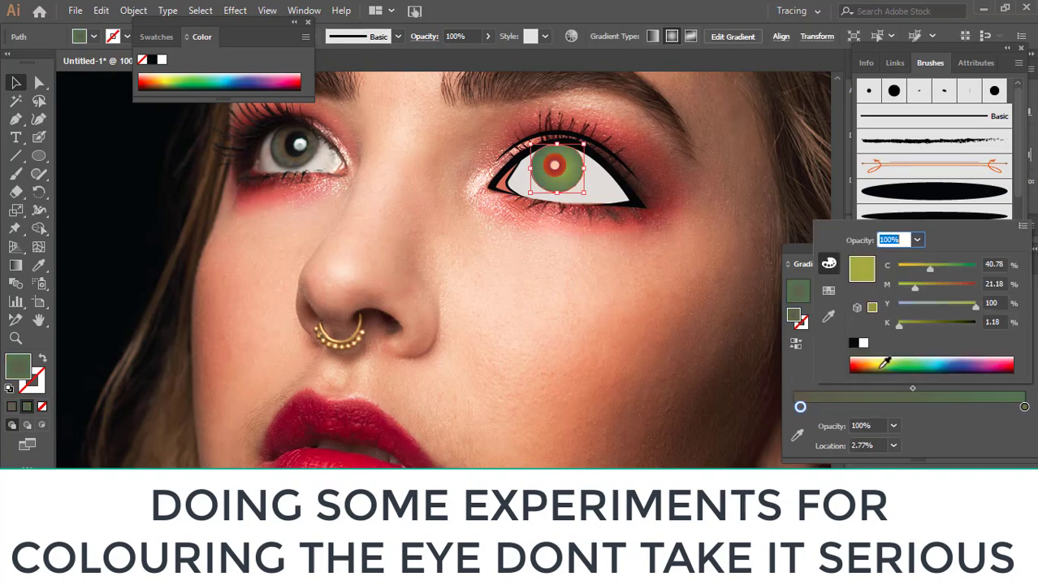
double_click(1024, 407)
click(962, 363)
click(1011, 358)
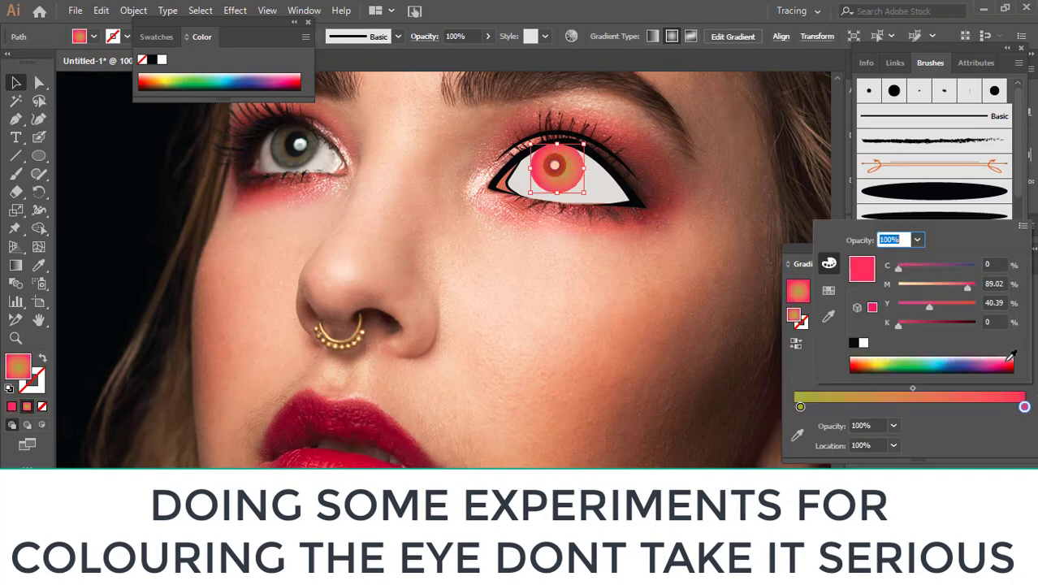
- Shift the iris gradient's inner stop to orange-brown and stretch the radial gradient upward well beyond the iris
double_click(800, 407)
drag(917, 288, 940, 287)
click(16, 264)
mouse_move(557, 185)
mouse_down()
mouse_move(556, 164)
mouse_move(555, 190)
mouse_up()
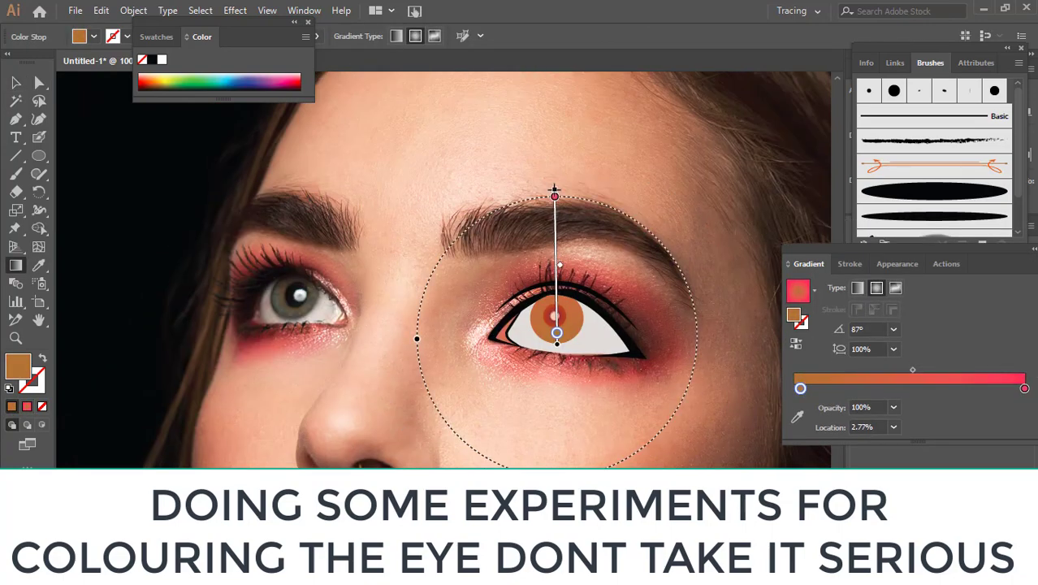
click(15, 83)
click(731, 188)
- Get the Pen tool ready with a light grey fill of RGB 178, 178, 178
drag(899, 250, 924, 292)
scroll(533, 242, up, 3)
click(15, 173)
click(152, 59)
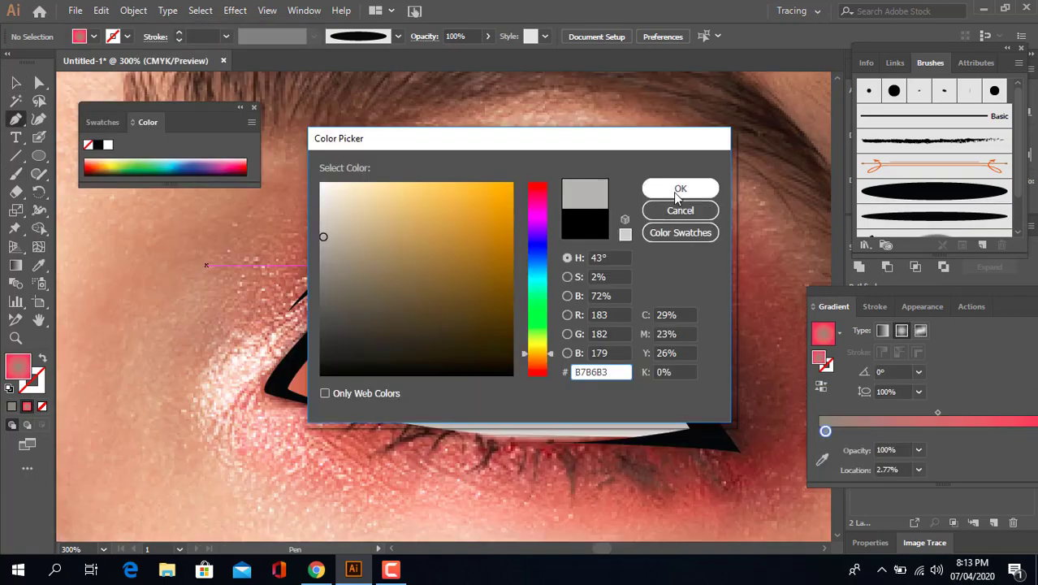
click(678, 190)
click(42, 406)
double_click(21, 366)
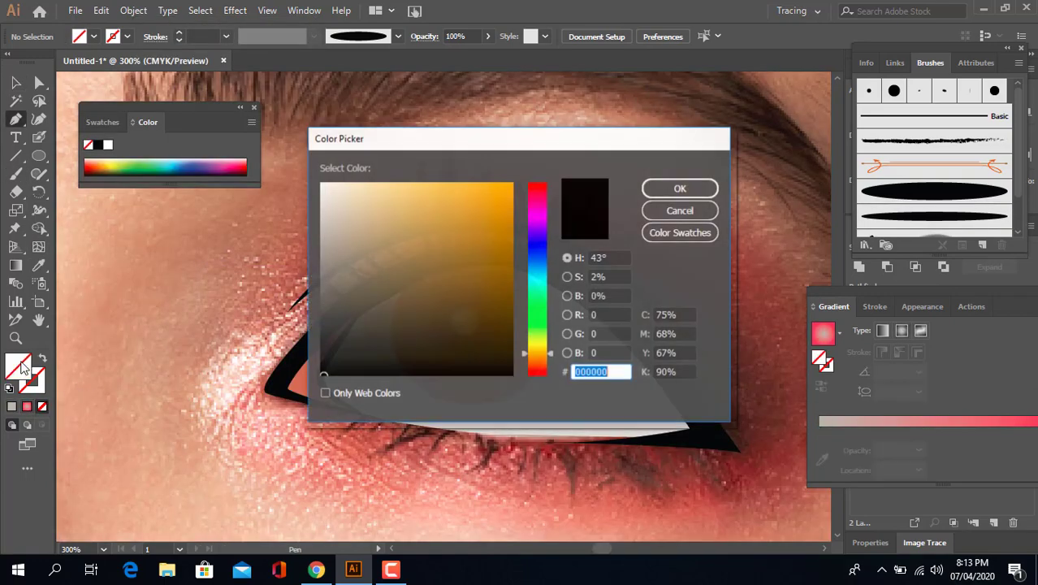
click(324, 279)
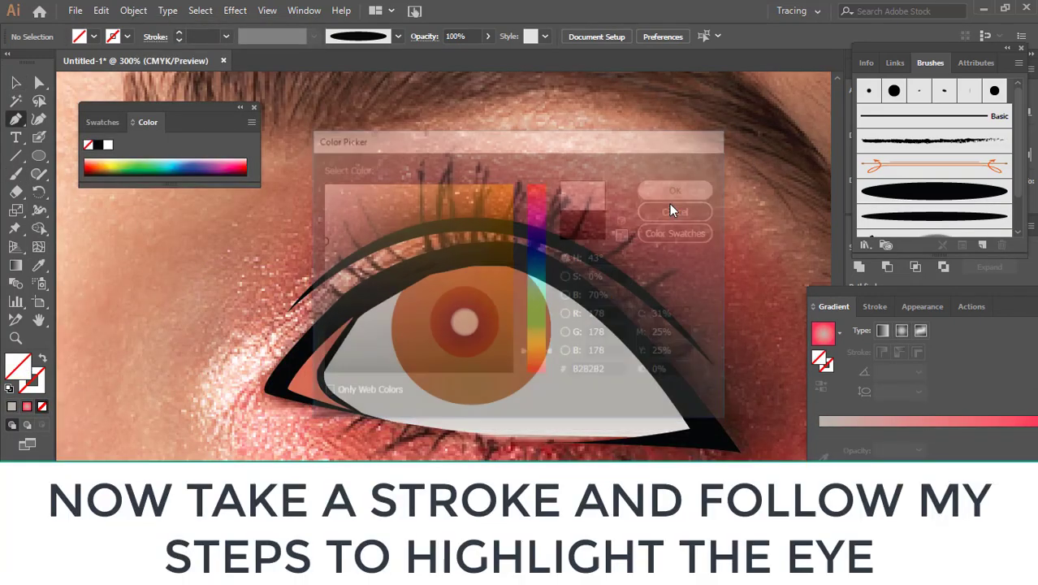
- Begin a Pen outline at the iris's upper-left edge and curve it down the eye white beside the inner corner
scroll(339, 213, up, 3)
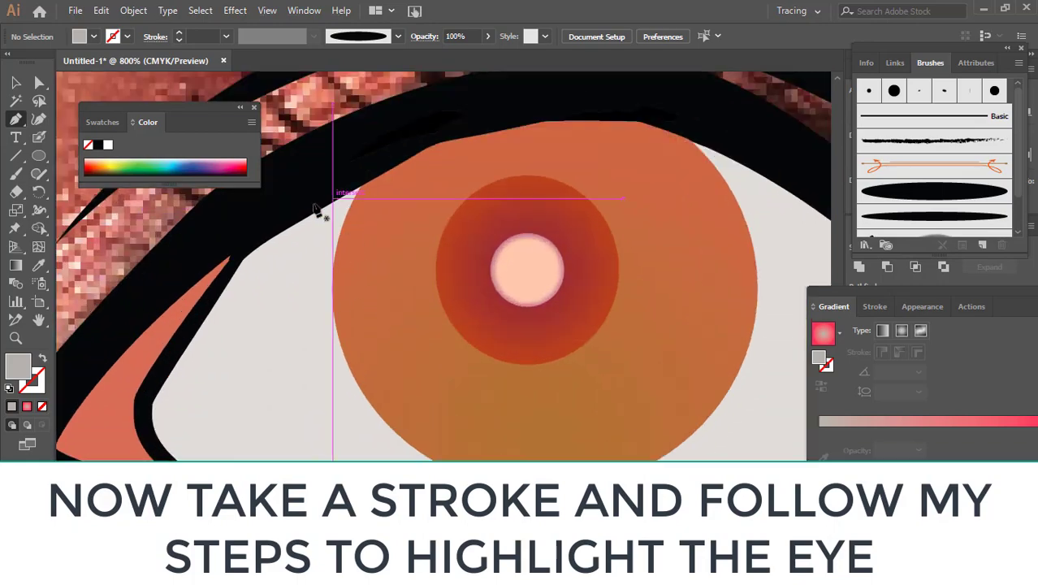
click(334, 198)
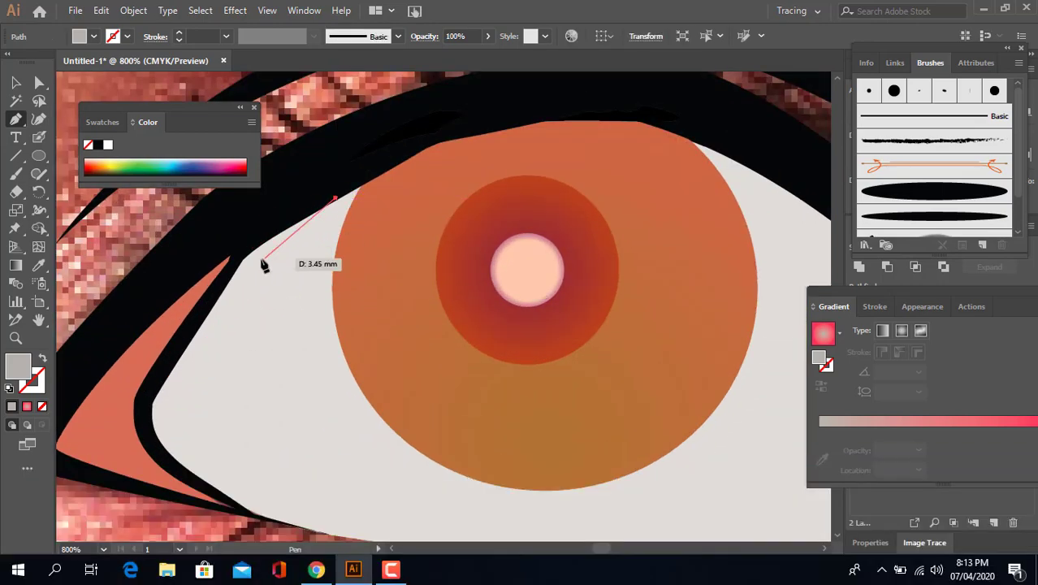
drag(245, 283, 247, 286)
drag(207, 440, 291, 439)
key(ctrl+z)
key(ctrl+z)
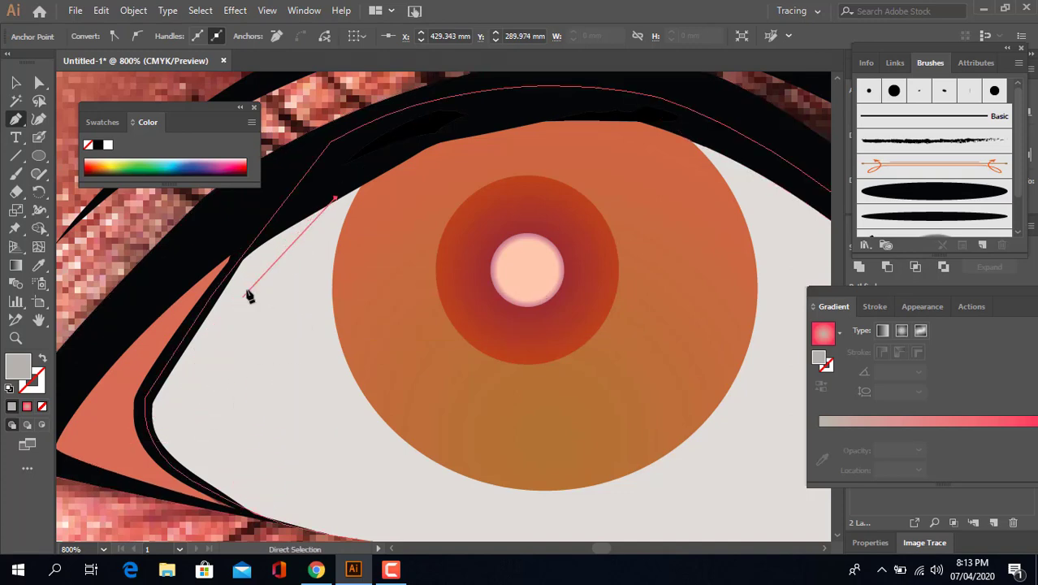
drag(208, 382, 204, 433)
drag(384, 521, 449, 417)
scroll(511, 347, down, 2)
drag(511, 348, 570, 298)
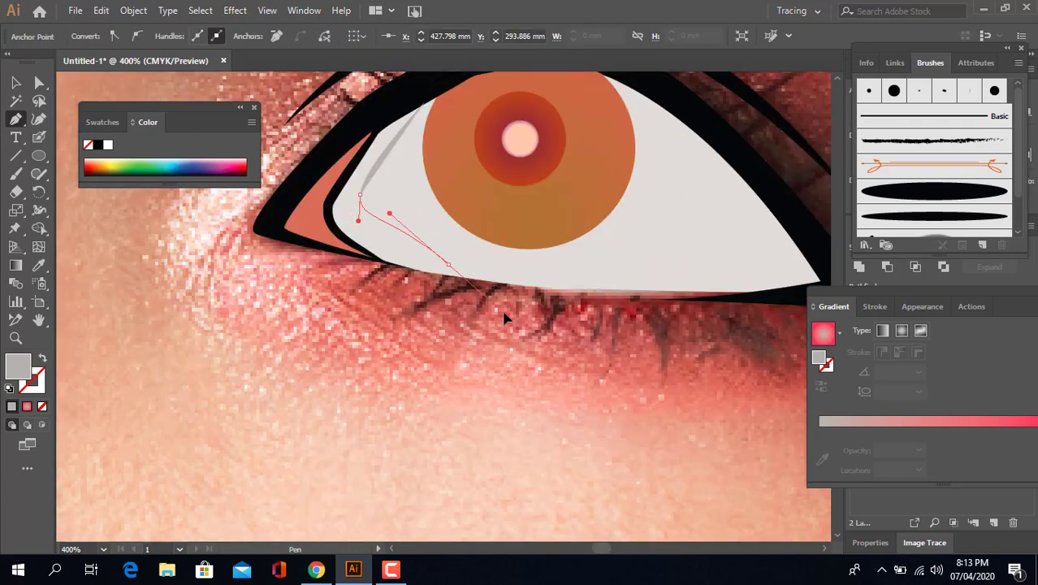
drag(504, 312, 504, 313)
key(ctrl+z)
- Continue the outline around the inner corner and along the lower lid to the outer corner of the eye white
click(361, 195)
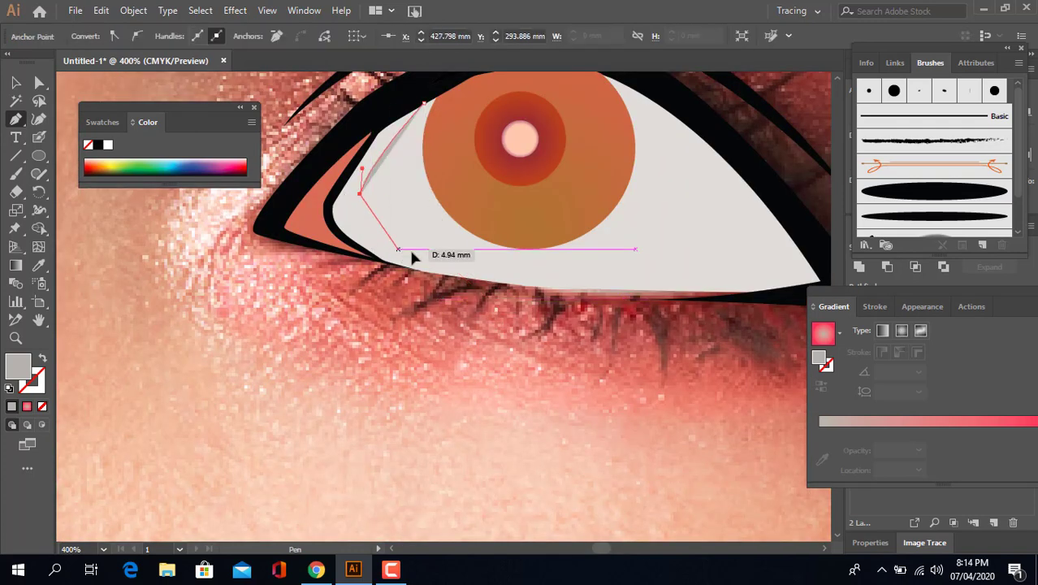
drag(401, 249, 456, 268)
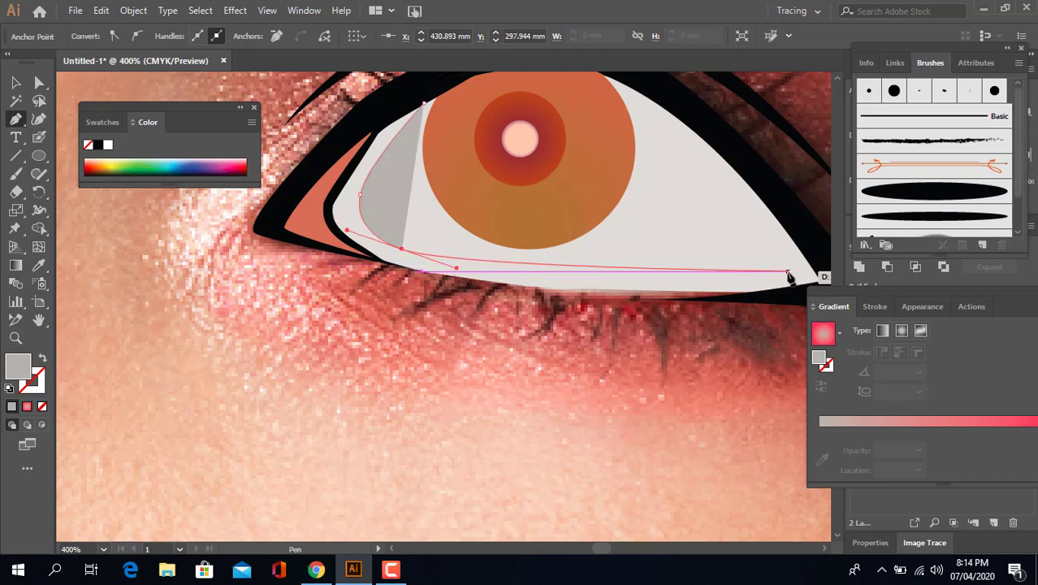
drag(788, 271, 684, 261)
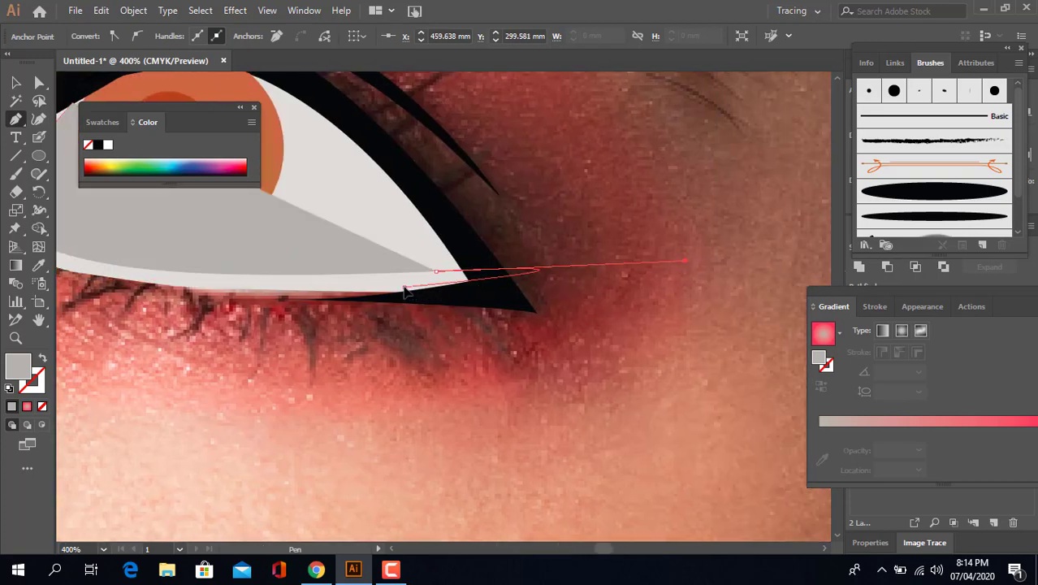
click(403, 287)
key(ctrl+z)
- Curve the outline from the outer corner up to the iris's upper-right edge and swap its grey fill to a stroke
drag(395, 294, 520, 400)
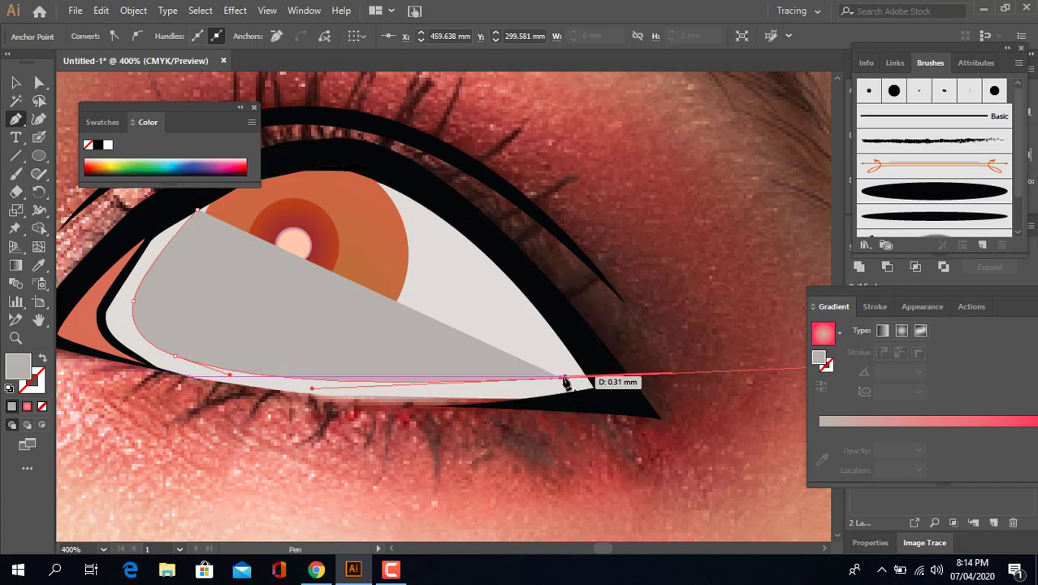
click(560, 377)
drag(389, 197, 264, 109)
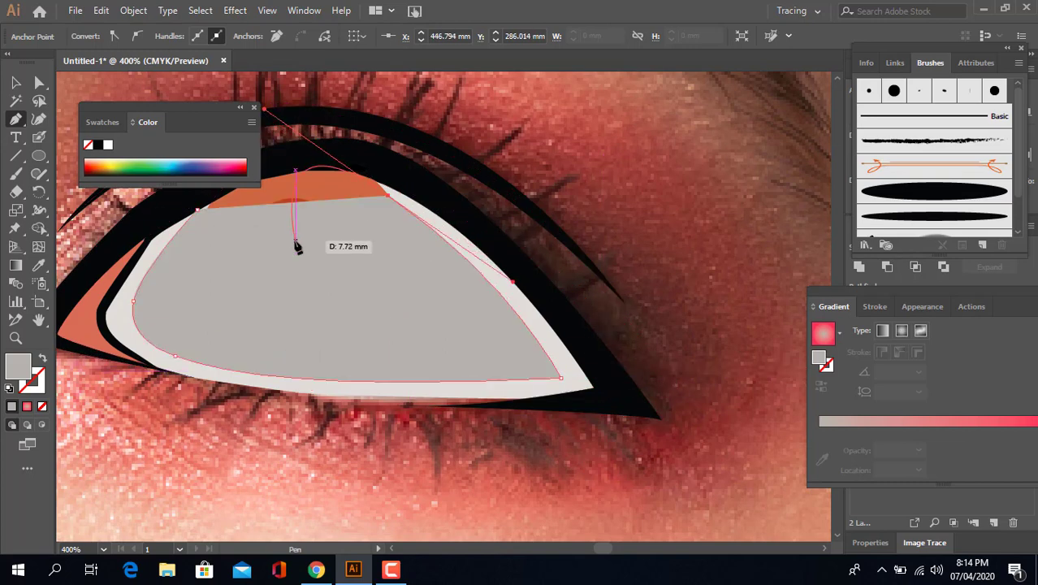
click(45, 357)
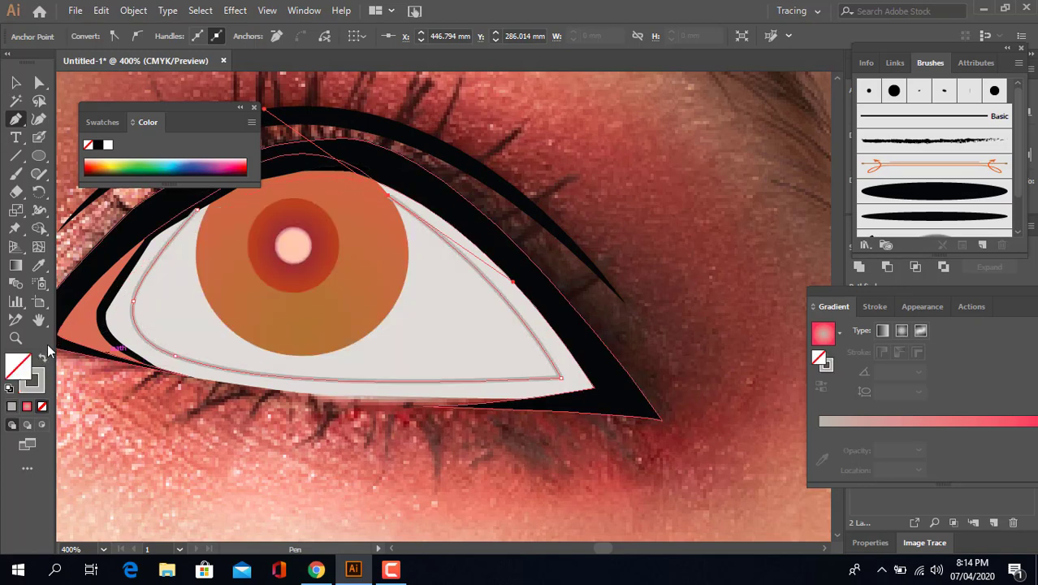
- Start a second grey contour inside the first, curving from the iris's upper-left edge down around the inner corner of the eye white
click(200, 217)
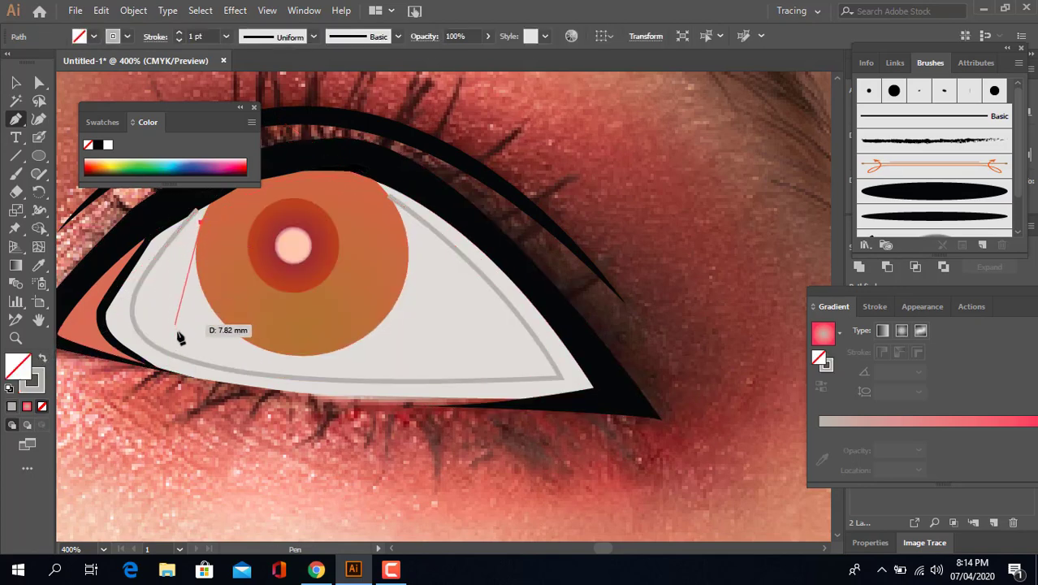
drag(159, 322, 186, 359)
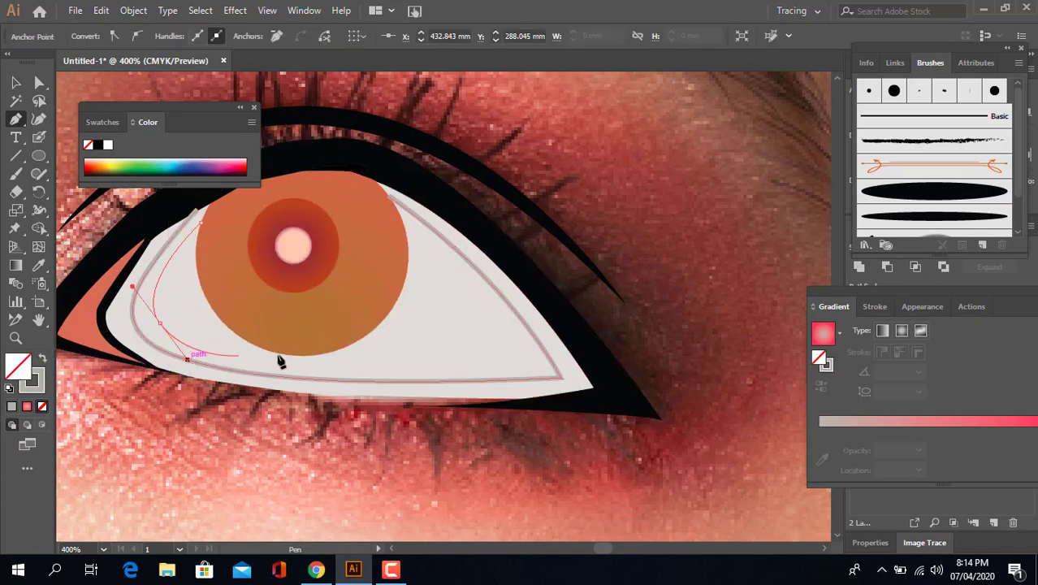
drag(490, 360, 179, 333)
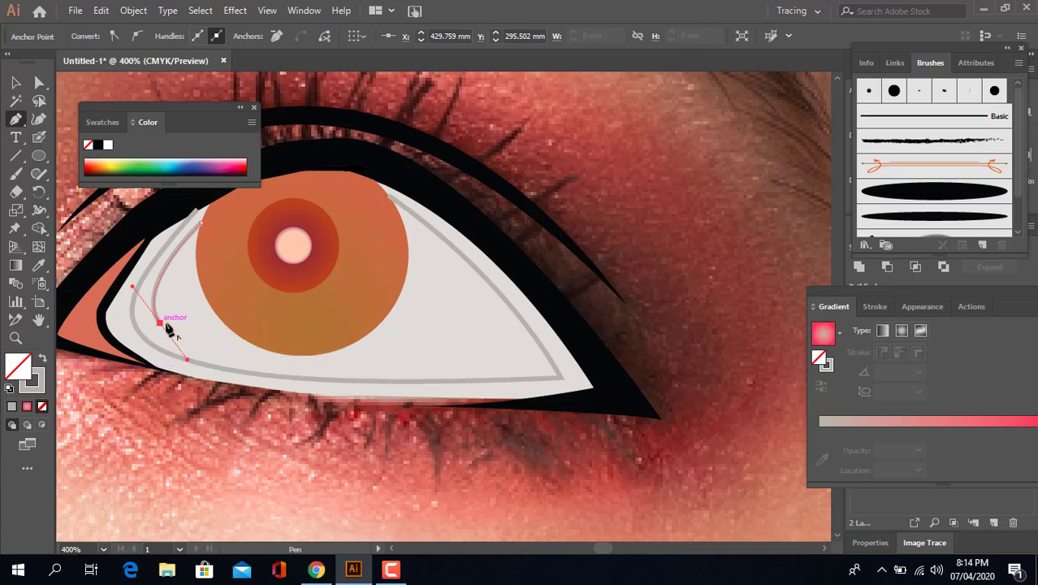
drag(520, 359, 823, 336)
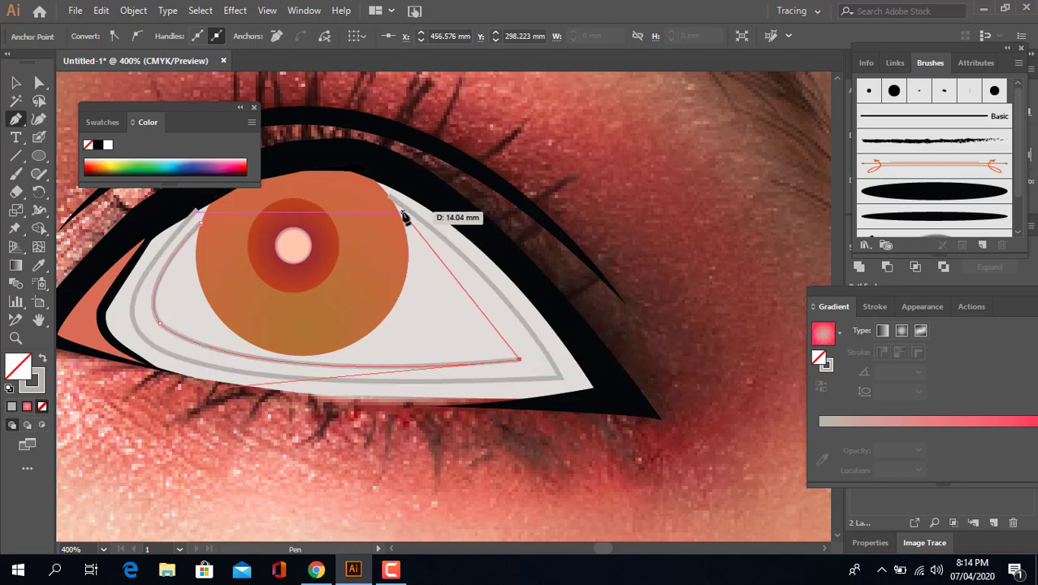
drag(398, 212, 369, 212)
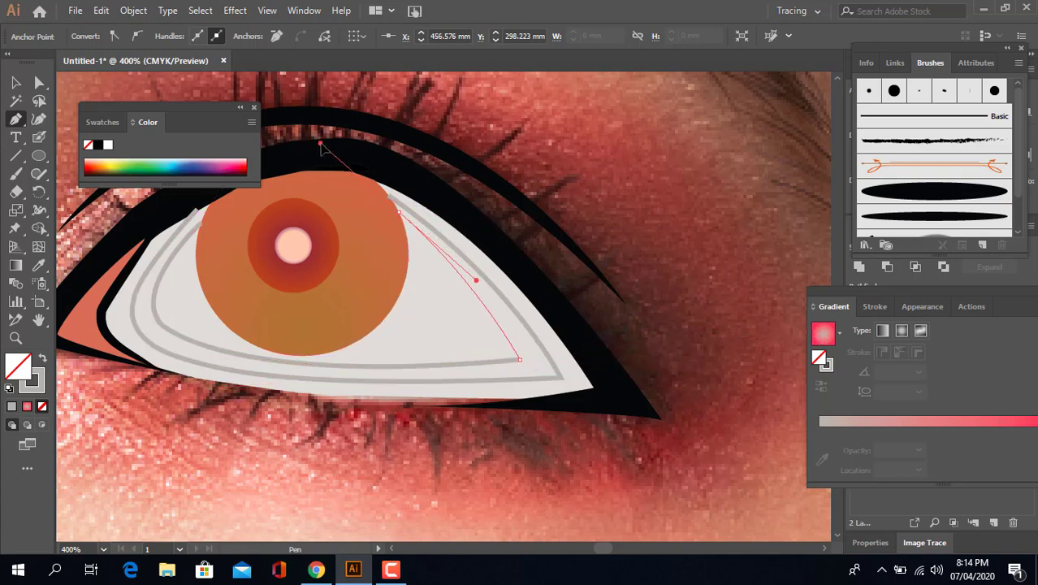
key(ctrl+z)
key(ctrl+z)
key(ctrl+z)
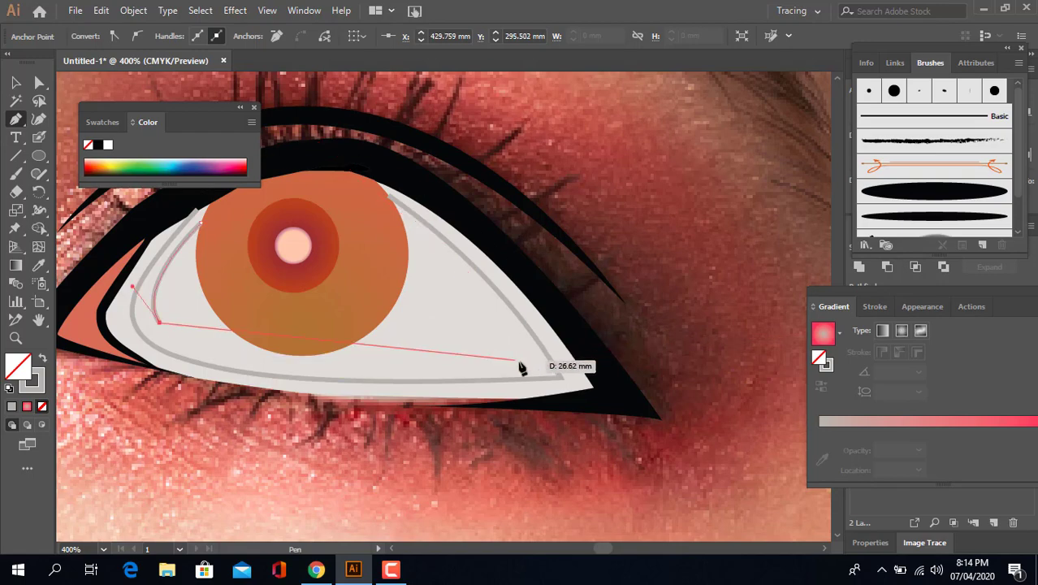
- Continue the second contour along the lower lid to the outer corner and curve it up to the iris's upper-right edge
drag(530, 366, 560, 350)
scroll(651, 349, down, 2)
click(380, 357)
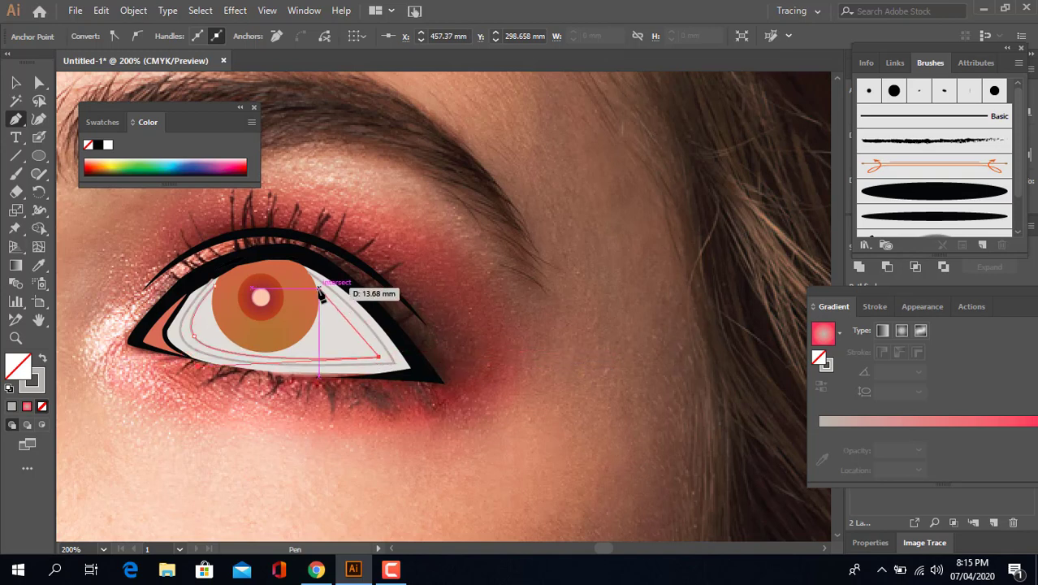
drag(317, 287, 303, 287)
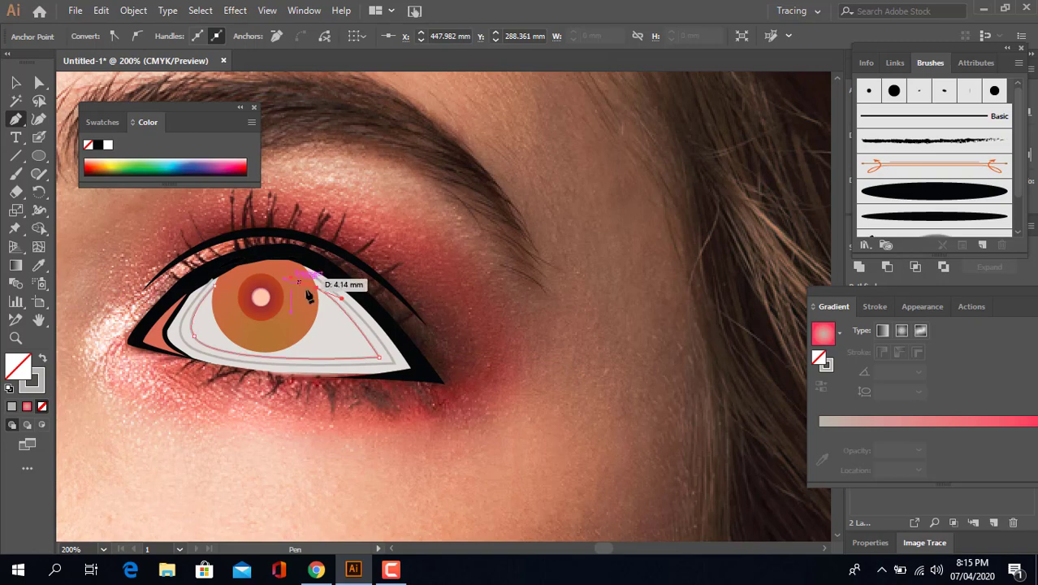
- Draw a third, innermost contour from the iris's right edge to the outer corner and back to the iris's lower edge
key(ctrl+equal)
key(ctrl+equal)
key(ctrl+equal)
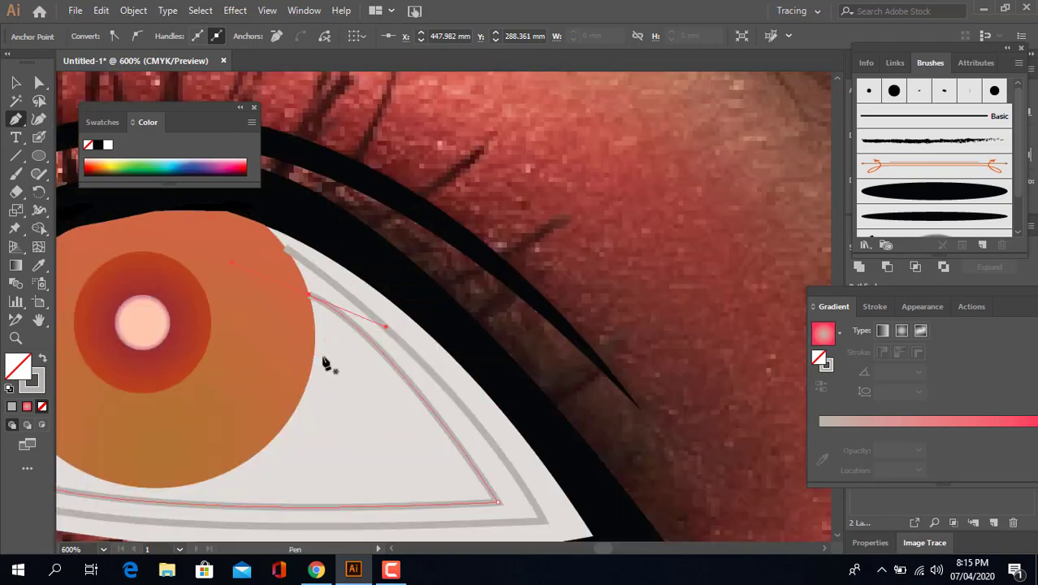
click(317, 344)
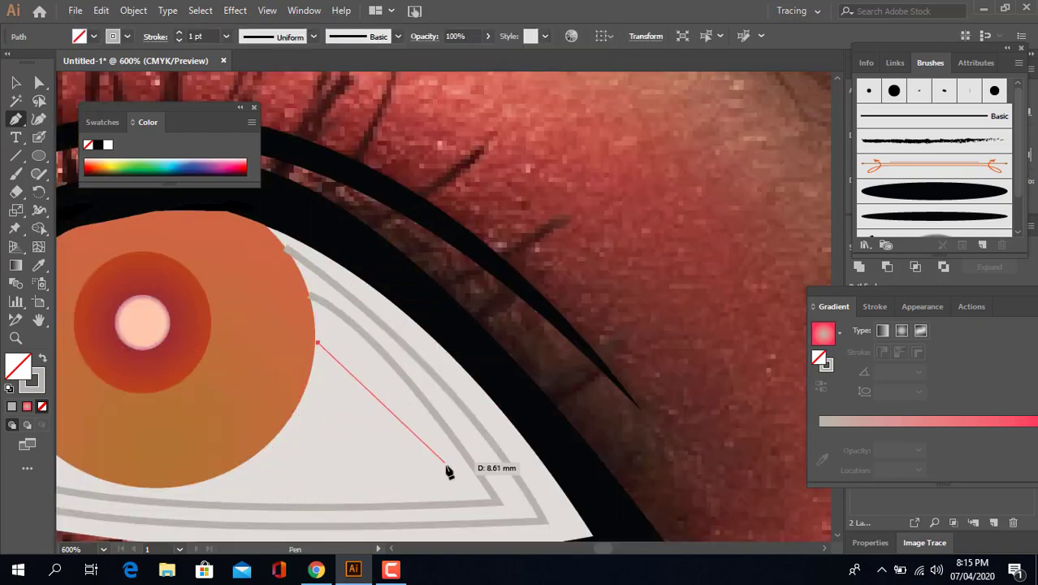
drag(431, 475, 434, 505)
drag(355, 499, 528, 504)
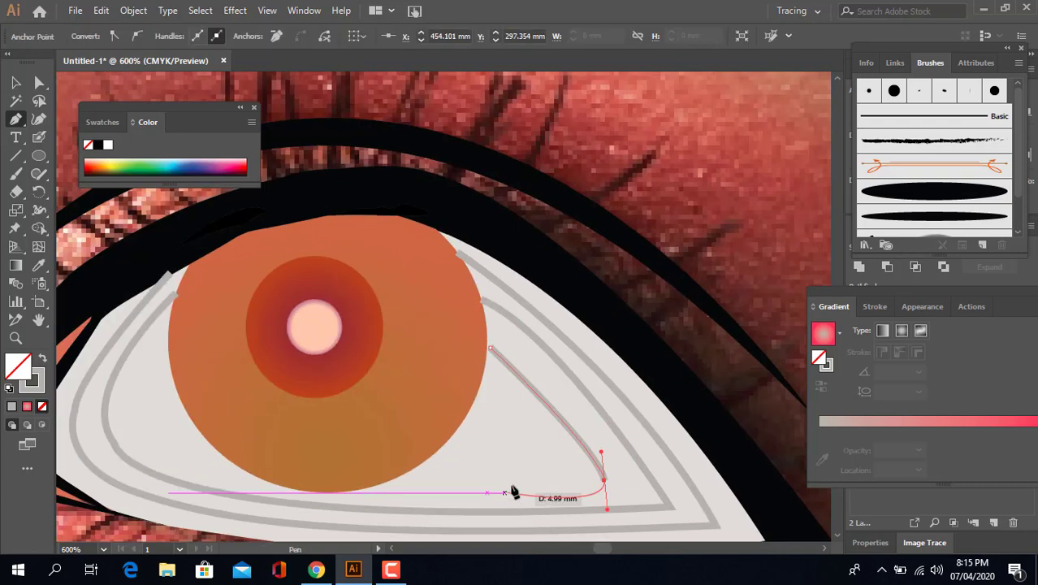
click(603, 479)
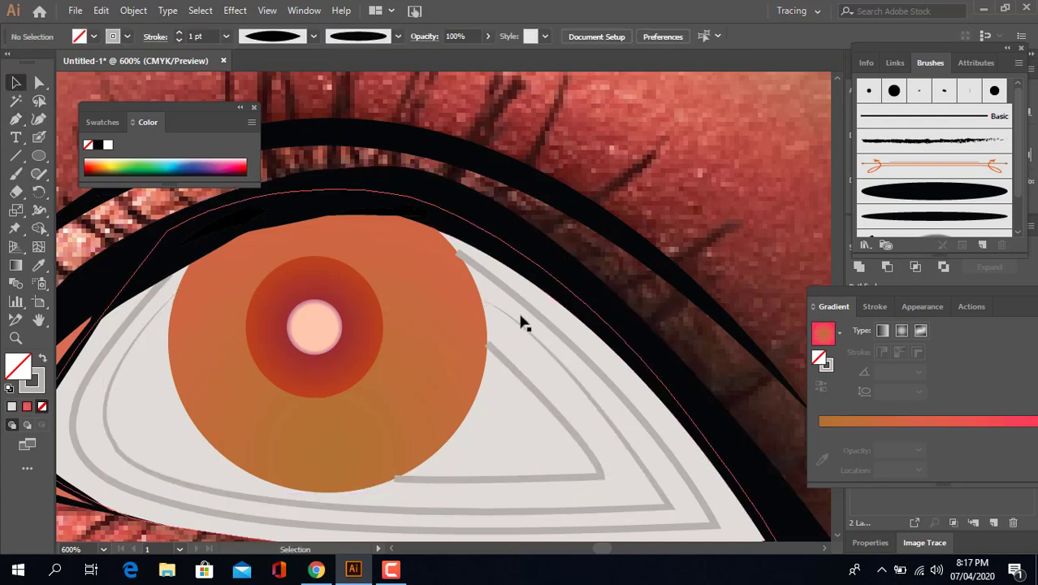
- Apply the tapered elliptical width profile to the outermost and innermost grey contours in the eye white
scroll(524, 323, up, 6)
scroll(420, 305, down, 4)
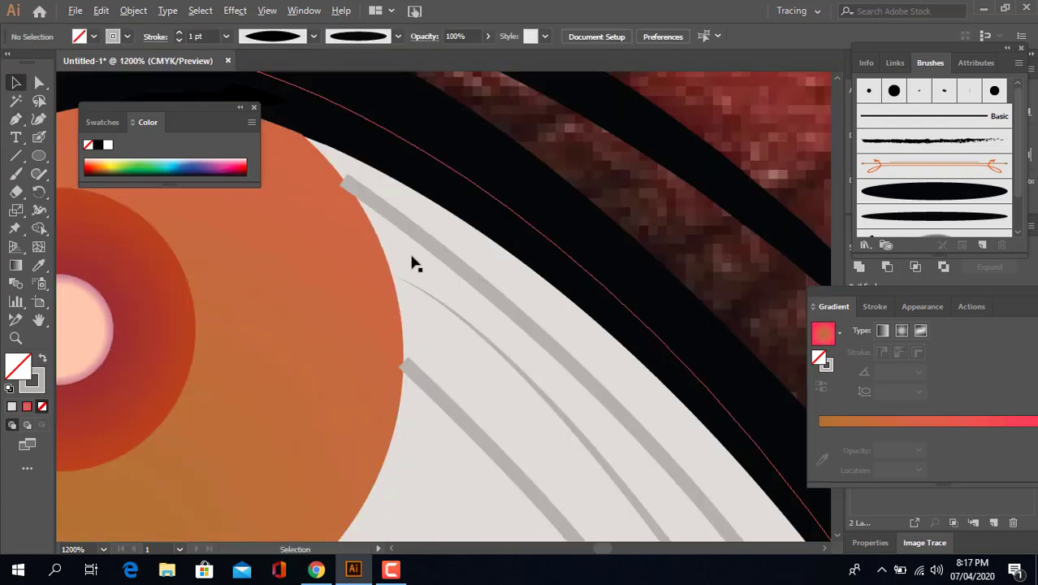
click(418, 234)
click(286, 84)
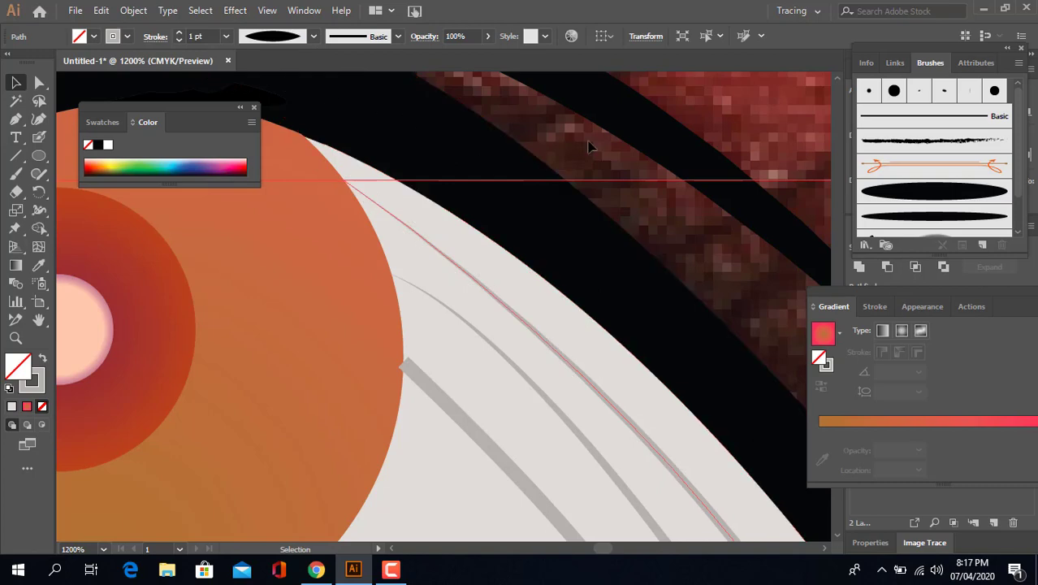
scroll(393, 261, down, 3)
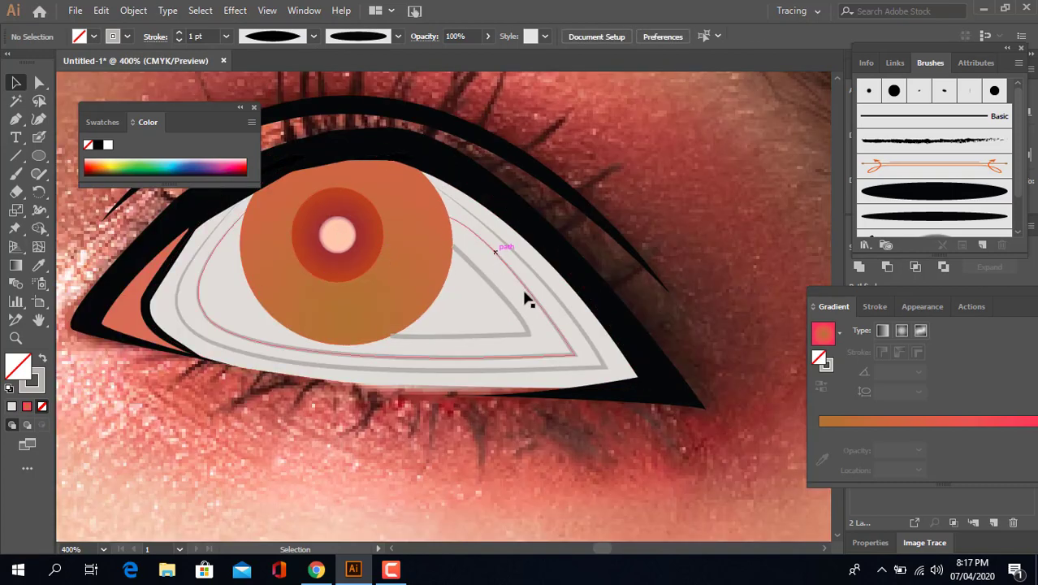
click(468, 334)
click(314, 36)
click(261, 73)
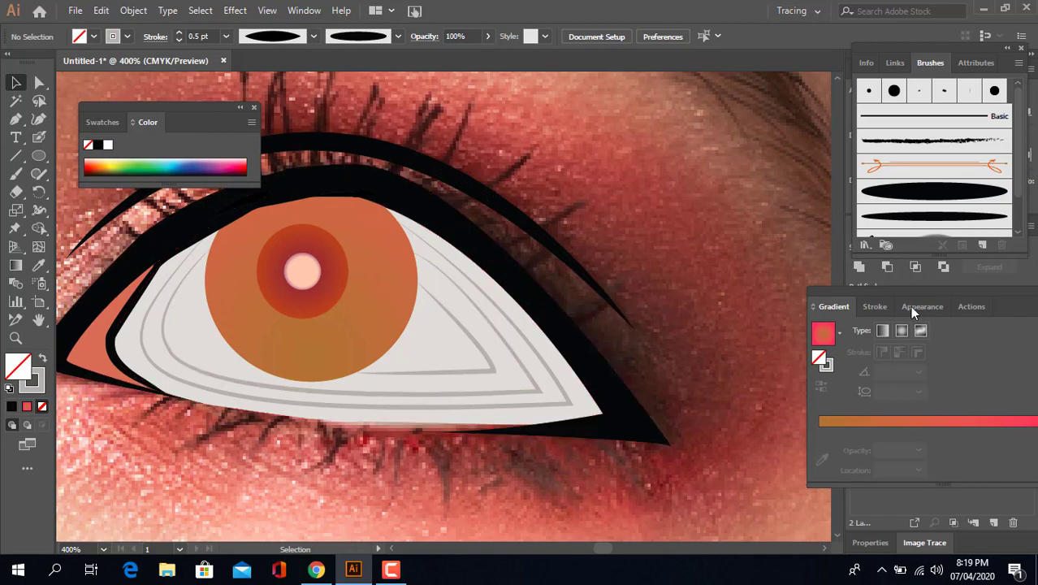
- Move the gradient settings clear of the layer list and hide the reference photo layer
drag(909, 305, 891, 218)
click(856, 372)
scroll(601, 345, down, 2)
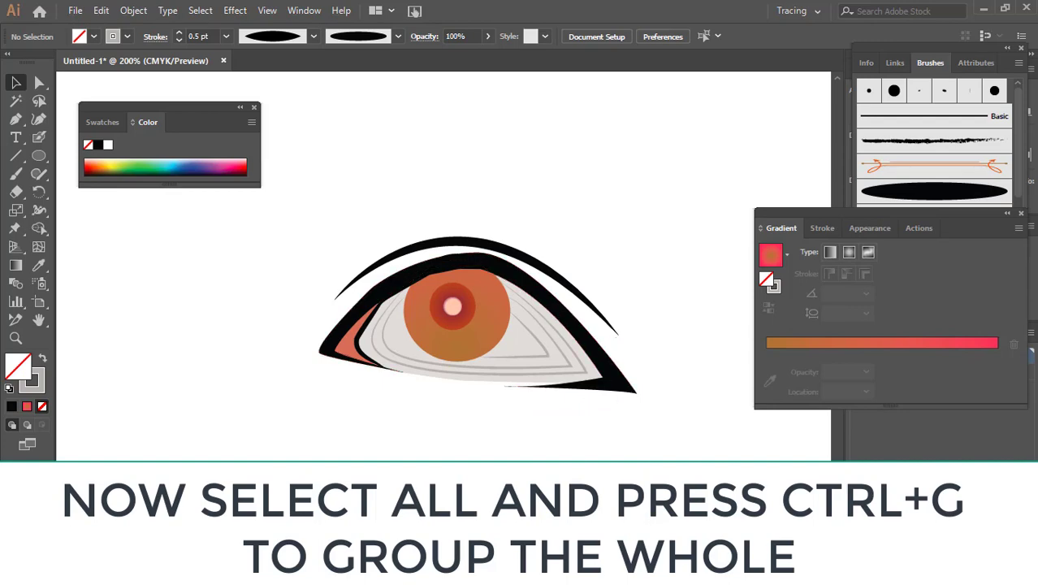
- Select all of the eye artwork and expand its appearance
drag(502, 431, 700, 448)
key(ctrl+a)
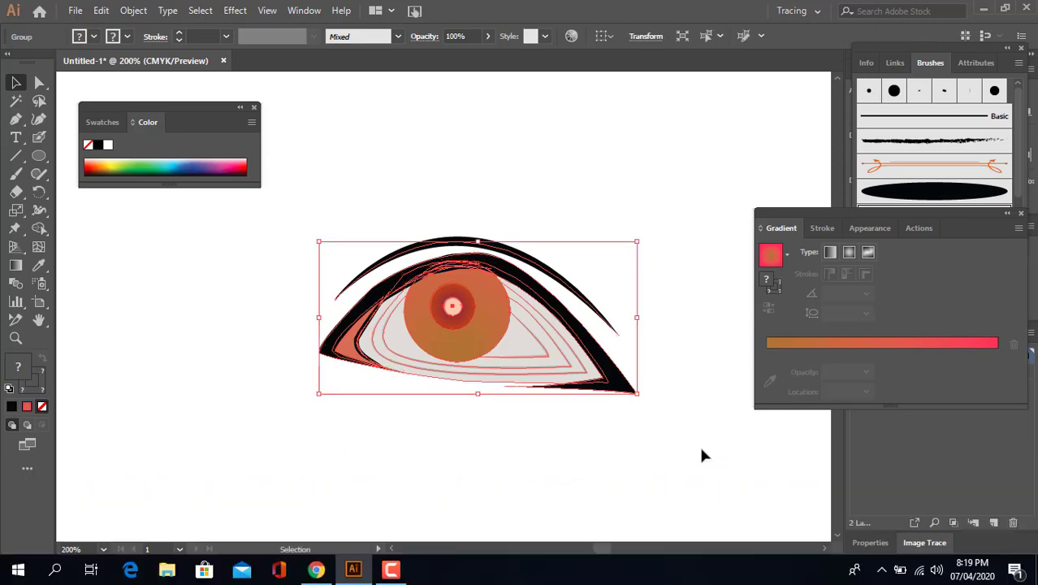
drag(323, 176, 625, 451)
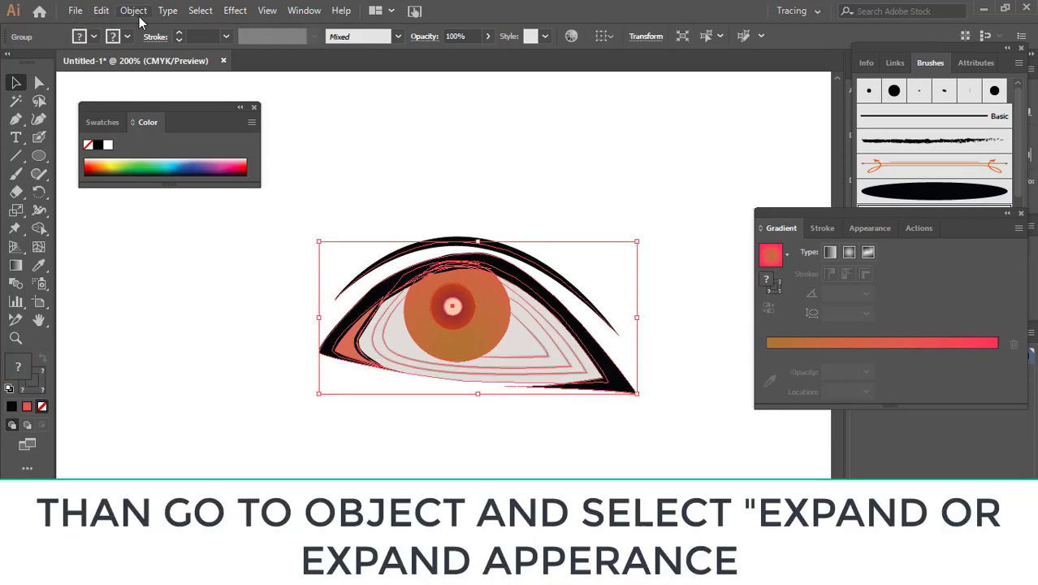
click(135, 11)
click(223, 187)
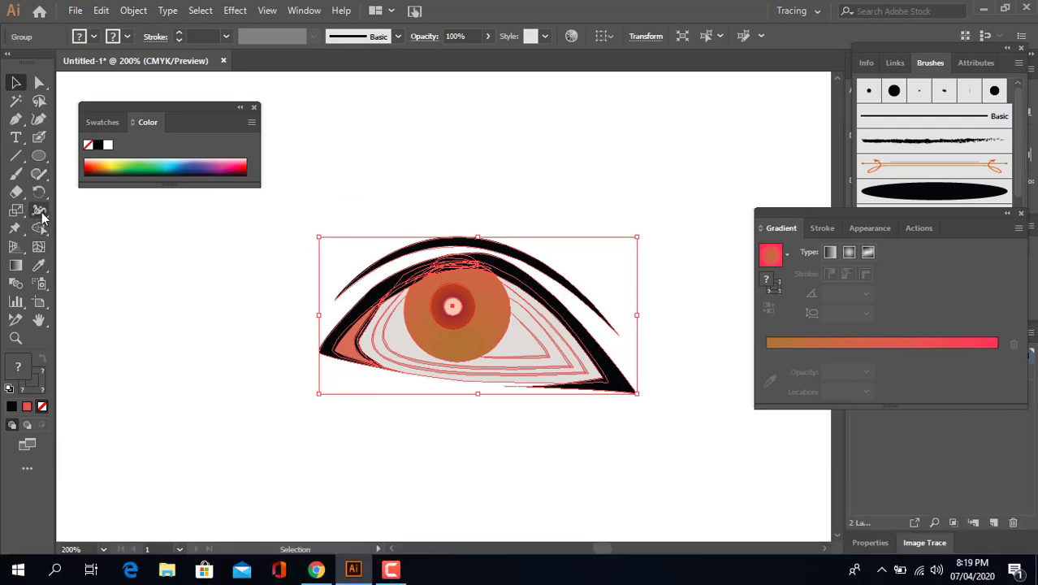
- Turn the eye into a Live Paint group with the Live Paint Bucket, using a light grey fill and no stroke
mouse_move(42, 218)
mouse_down()
mouse_move(60, 246)
mouse_move(73, 246)
mouse_up()
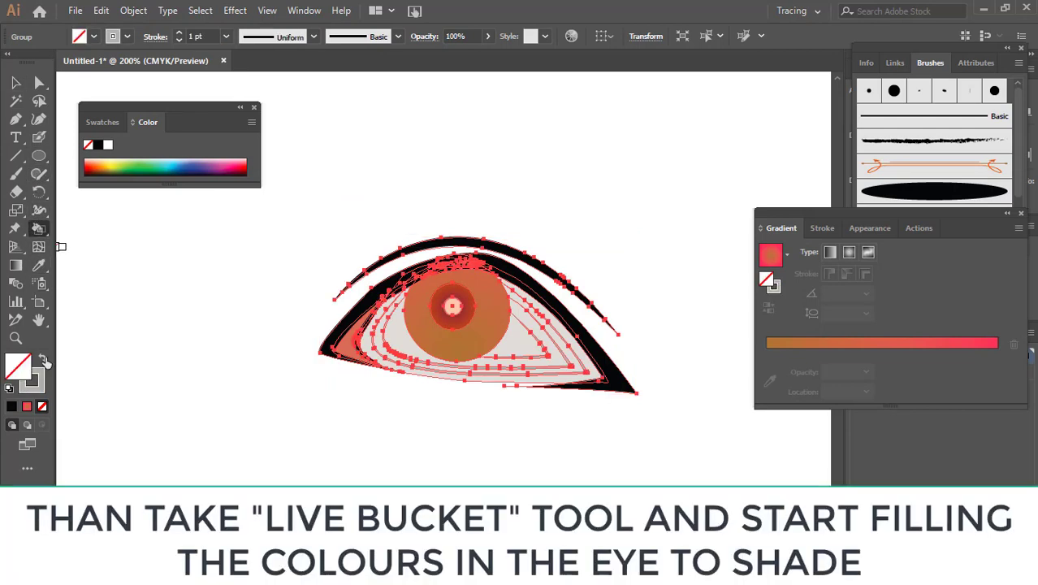
click(44, 361)
double_click(20, 366)
click(323, 227)
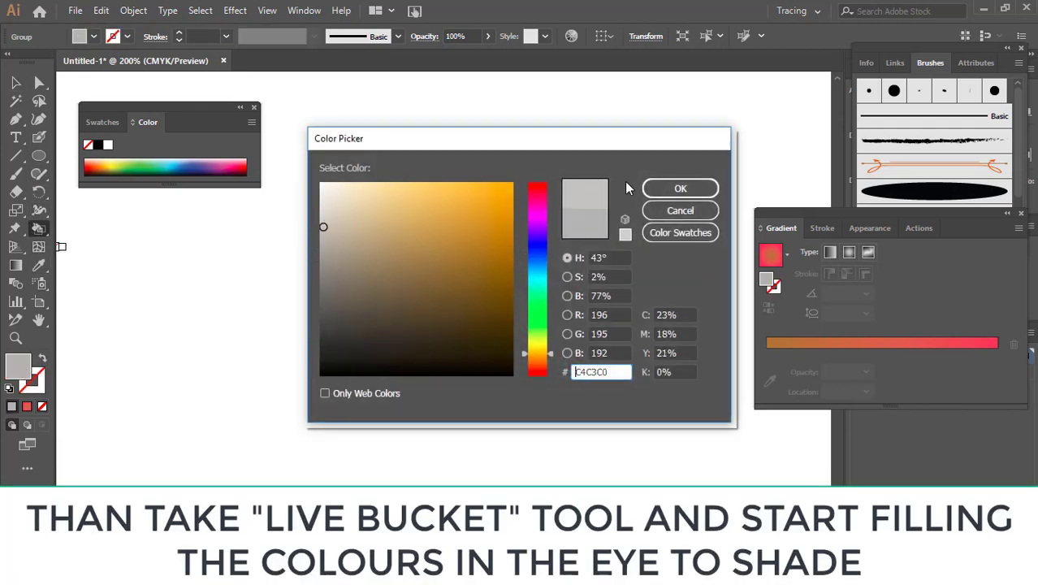
click(680, 188)
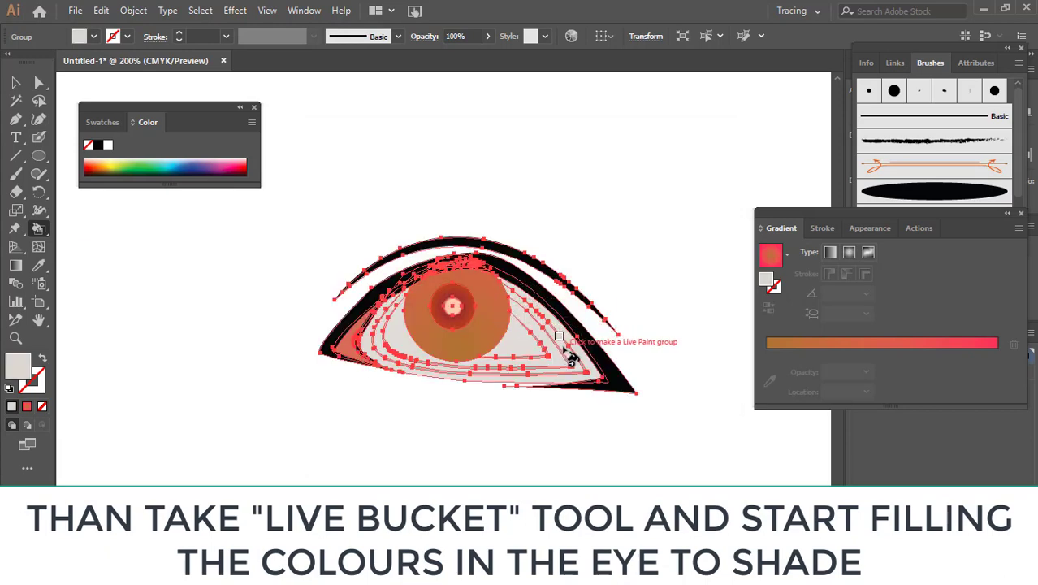
click(571, 360)
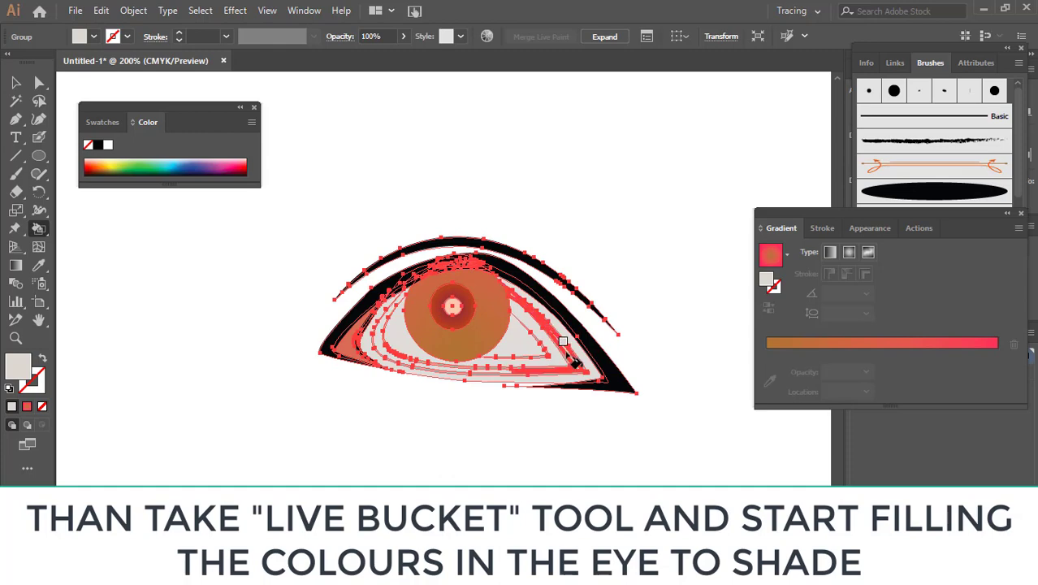
- Change the Live Paint fill to near-white and paint the bands between the grey contours
double_click(28, 368)
click(326, 209)
click(679, 187)
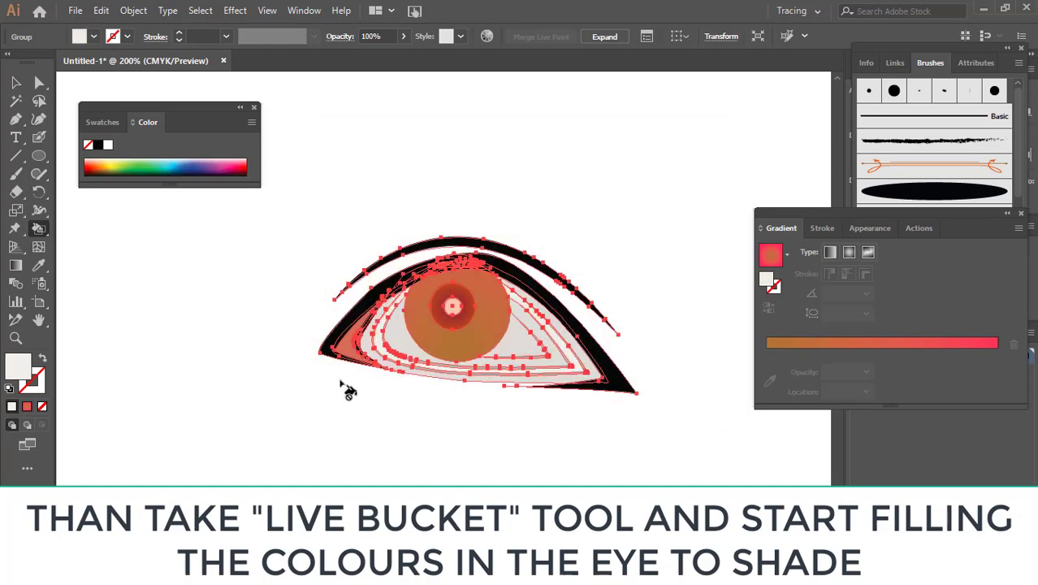
- Switch the Live Paint fill to cream and paint the area between the iris and the innermost contour near the outer corner
double_click(21, 366)
key(Return)
click(545, 349)
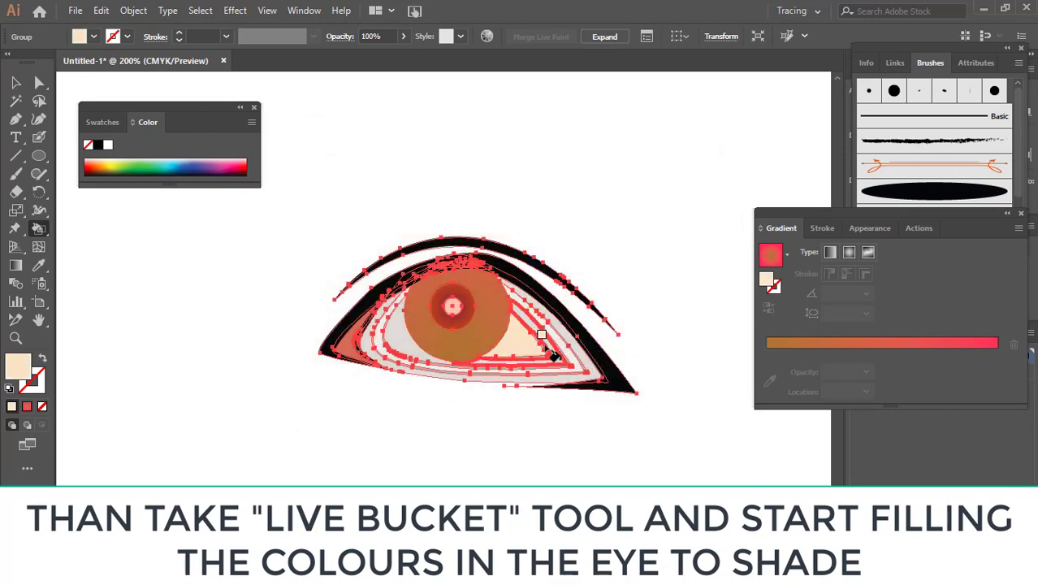
- Paint the inner eye-white areas on both sides of the iris in light peach FCD5B9, and pick a slightly deeper peach fill
double_click(24, 370)
key(Return)
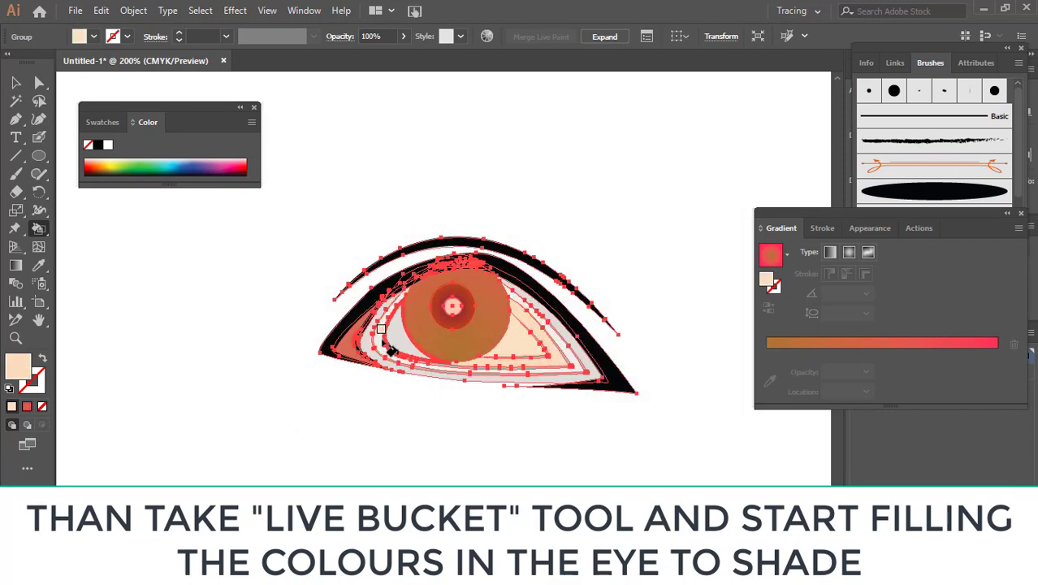
double_click(17, 370)
click(367, 187)
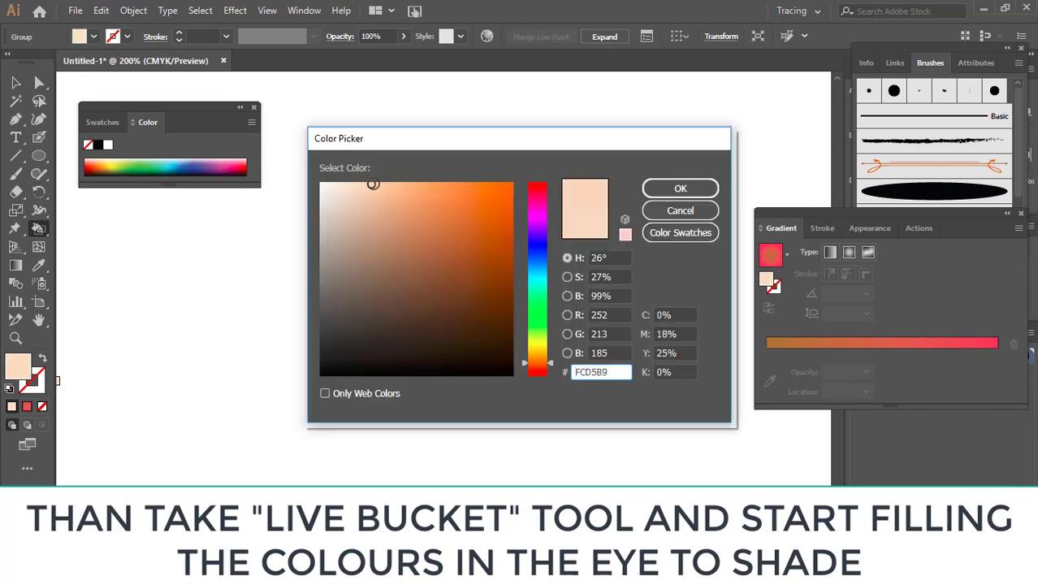
click(660, 188)
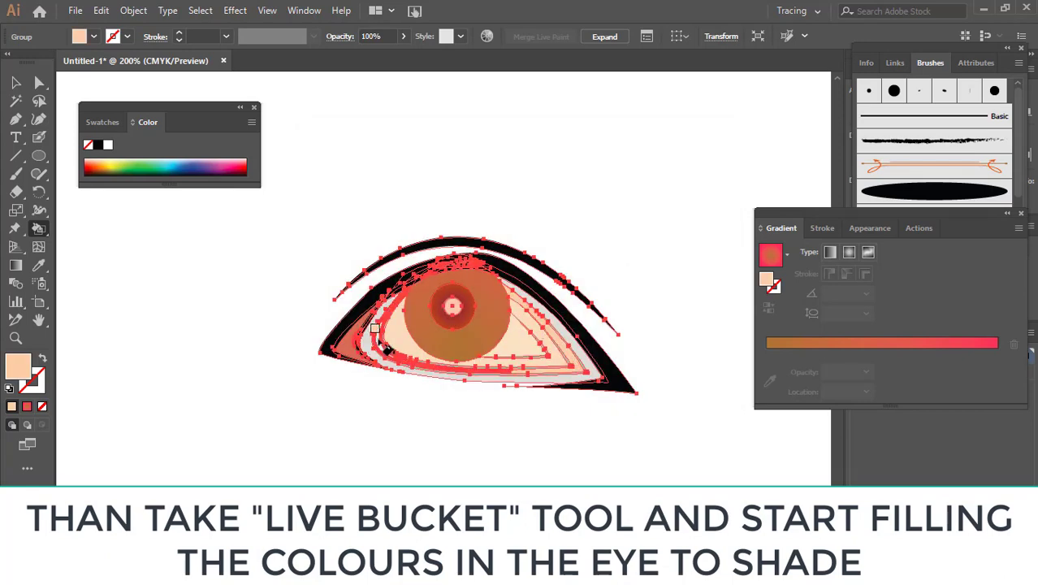
- Deepen the fill to peach F9BC93 and paint the outer bands of the eye white
double_click(30, 367)
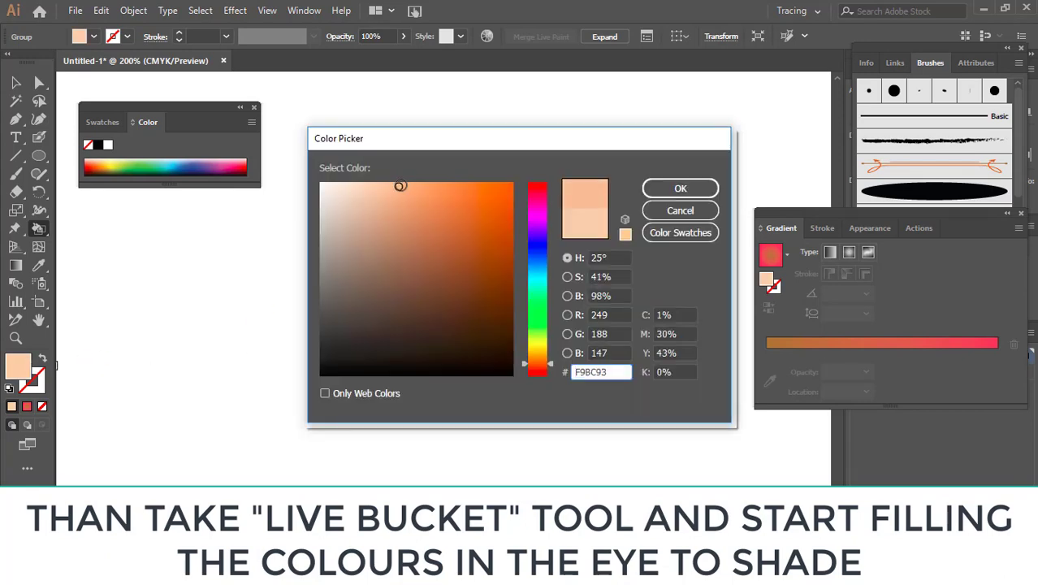
click(680, 188)
key(v)
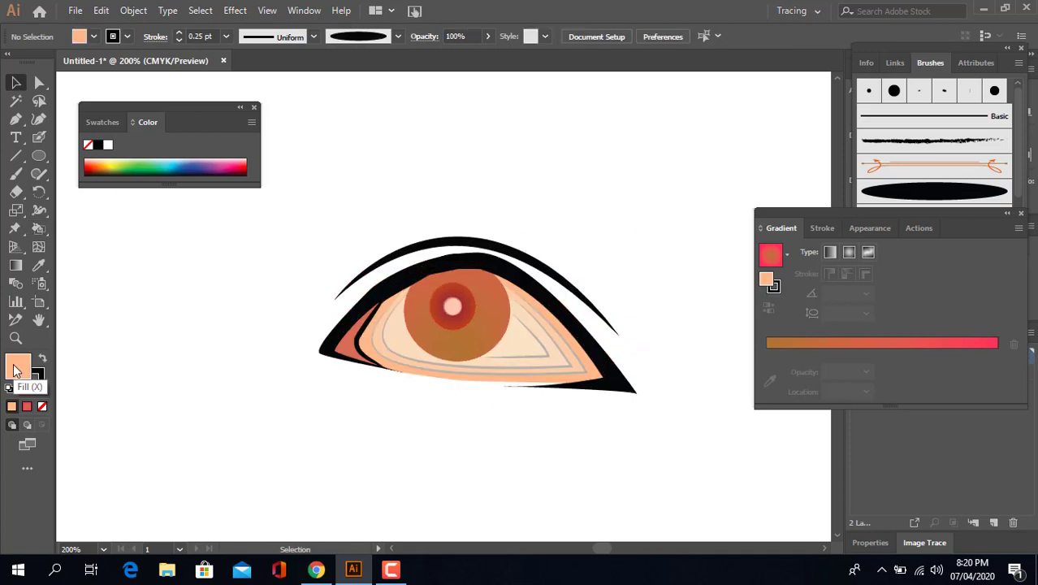
- Set a dark grey Live Paint fill and paint the outermost band of the eye white along both corners
double_click(16, 367)
click(676, 189)
click(38, 229)
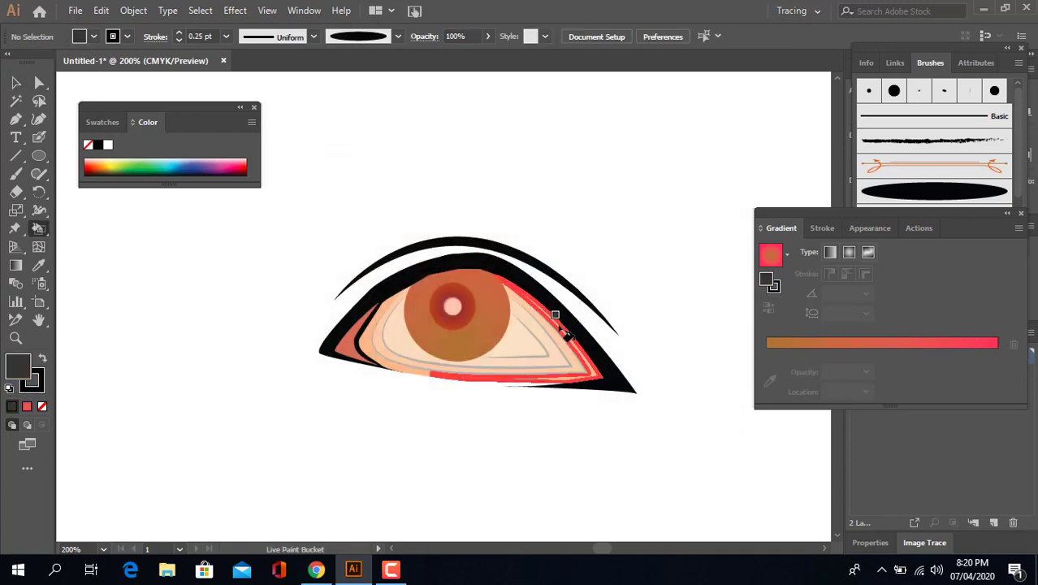
click(554, 314)
click(371, 347)
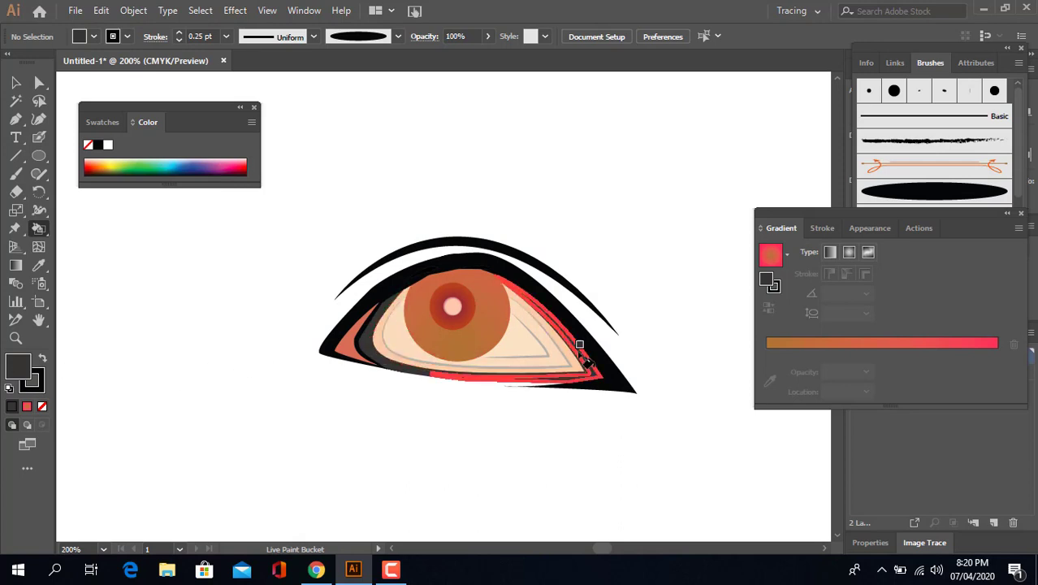
- Leave the dark grey fill as it is and set the Live Paint stroke to none
double_click(24, 371)
click(661, 211)
click(37, 386)
click(42, 406)
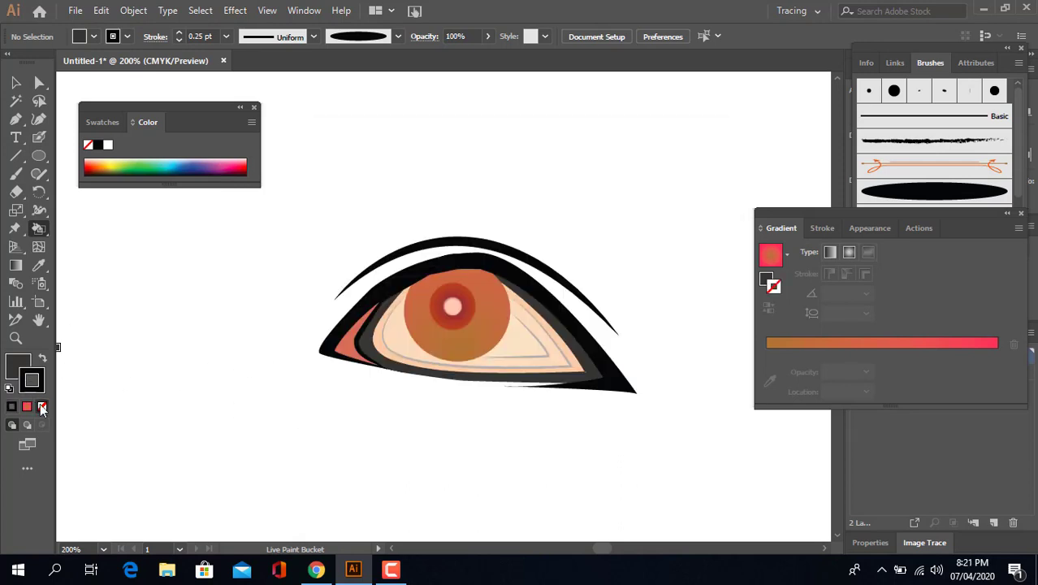
- Set the Live Paint fill to grey 636160 and paint the second eye-white band near the inner corner
double_click(18, 365)
click(324, 296)
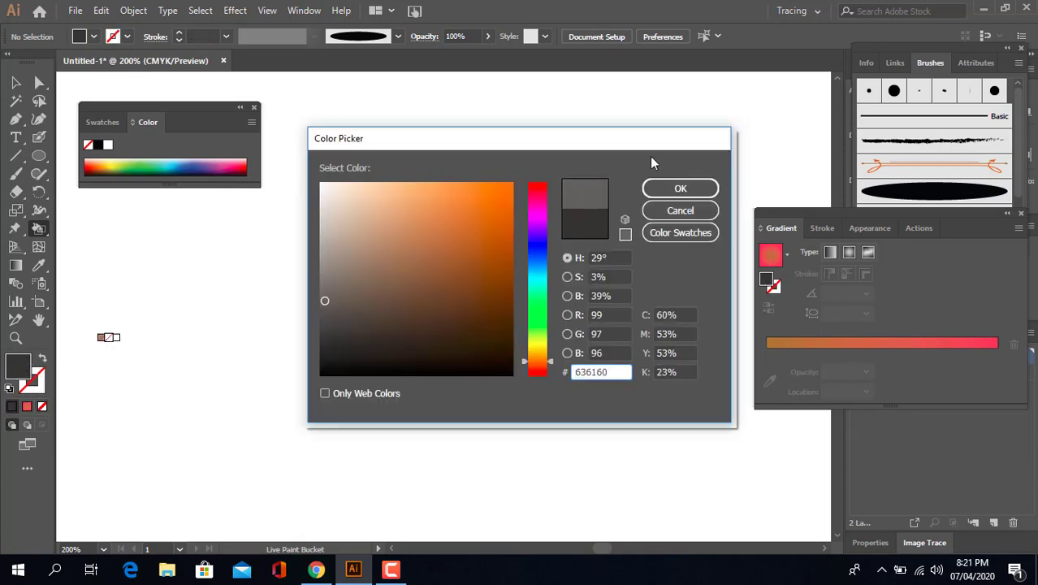
click(681, 185)
- Set a lighter grey fill and paint the eye white beside the iris and the band around the cream area
double_click(17, 365)
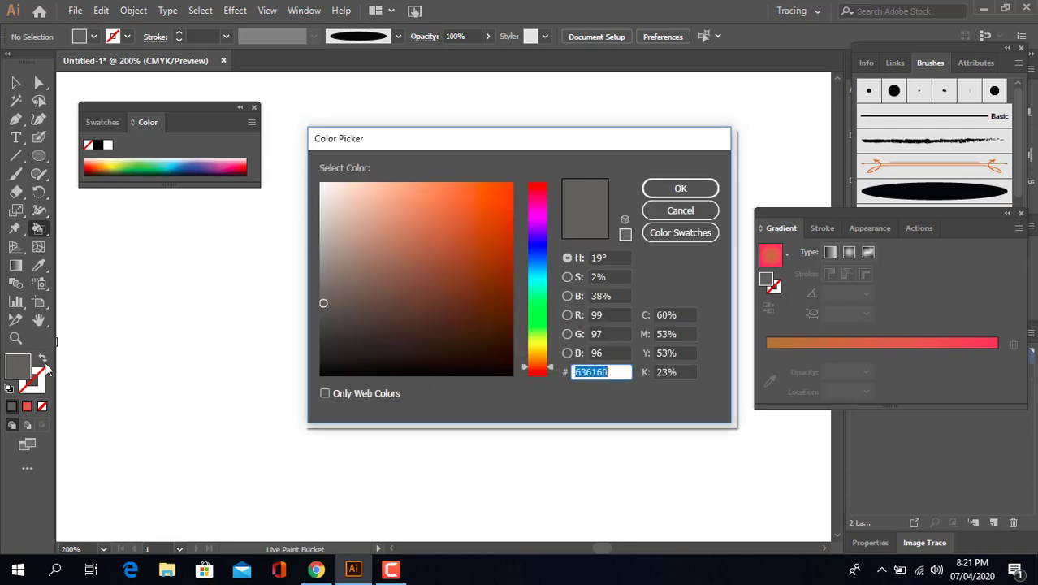
click(329, 281)
click(341, 268)
click(679, 185)
click(383, 321)
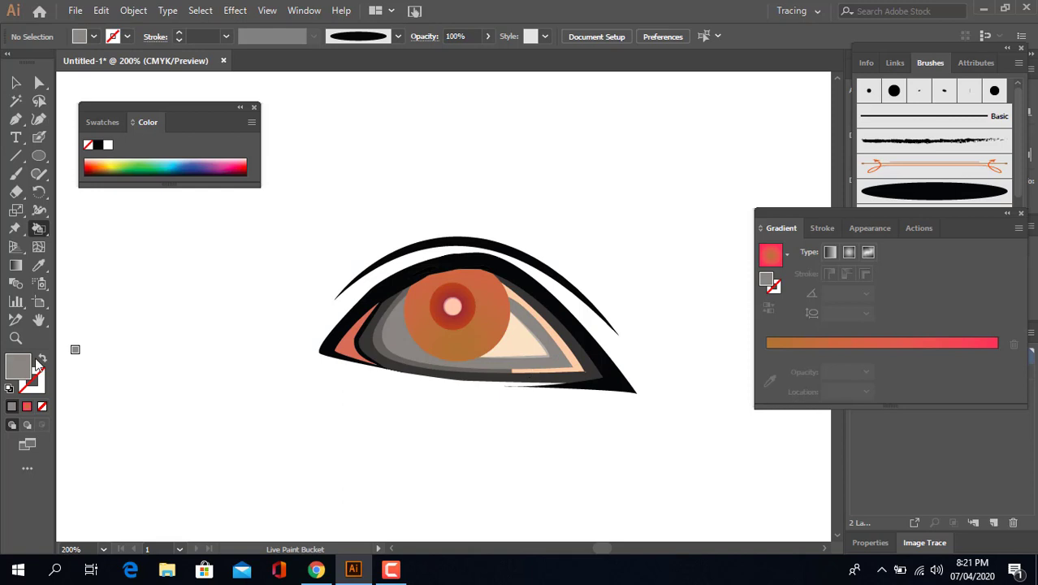
- Sample the outermost band's dark grey, lighten it slightly, and paint the outer bands at both eye corners
alt+click(373, 348)
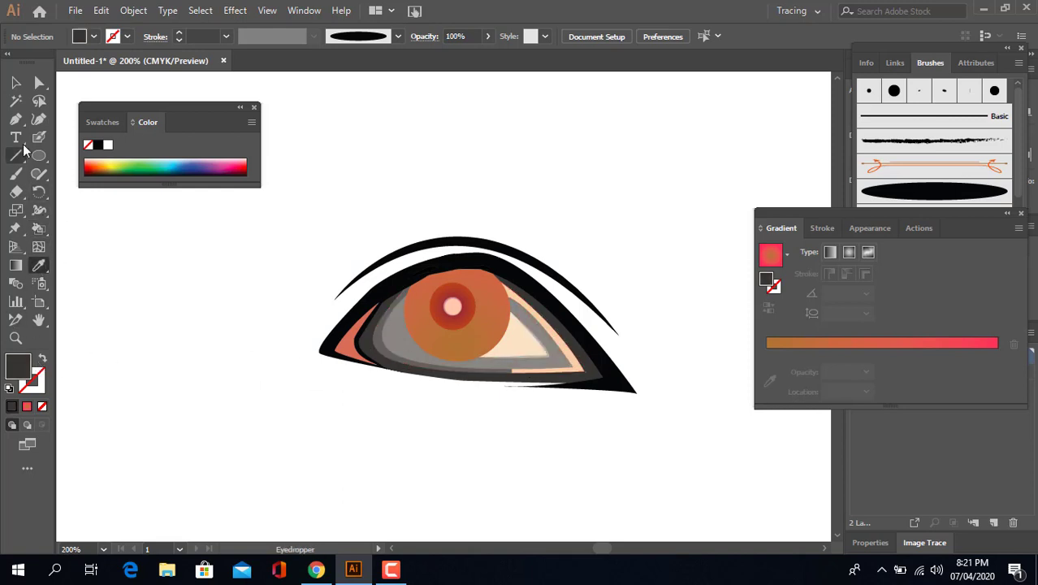
double_click(20, 366)
click(323, 318)
click(657, 192)
click(371, 347)
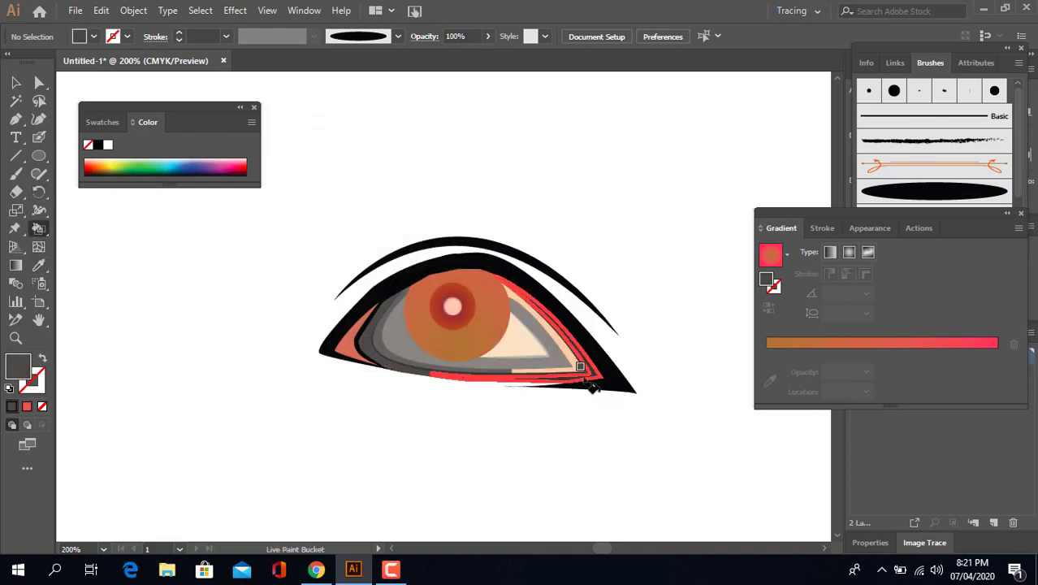
click(579, 367)
- Sample the mid grey from the band near the inner corner and paint the matching band at the outer corner
click(40, 267)
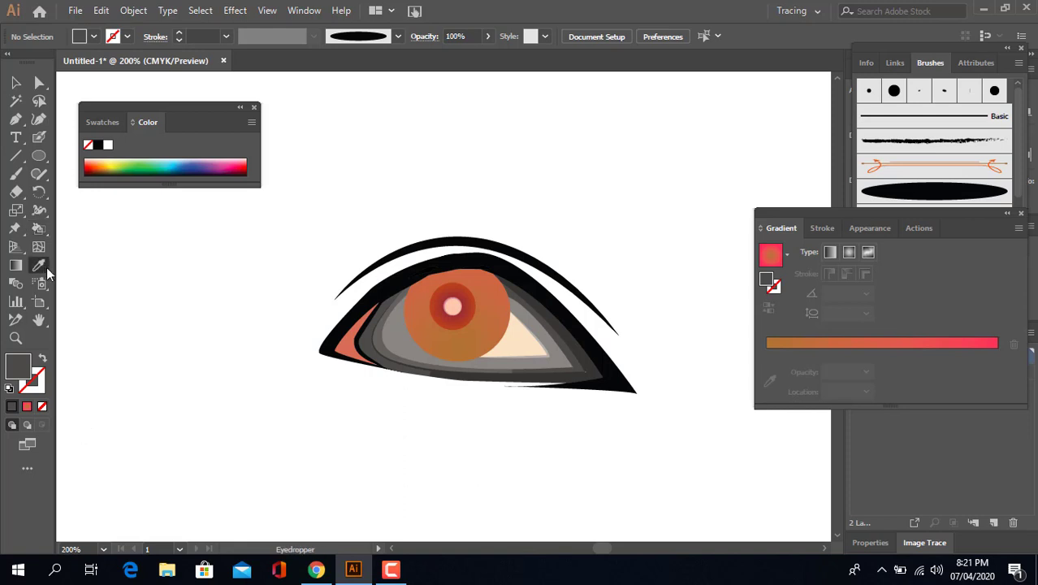
click(380, 342)
click(39, 230)
click(577, 358)
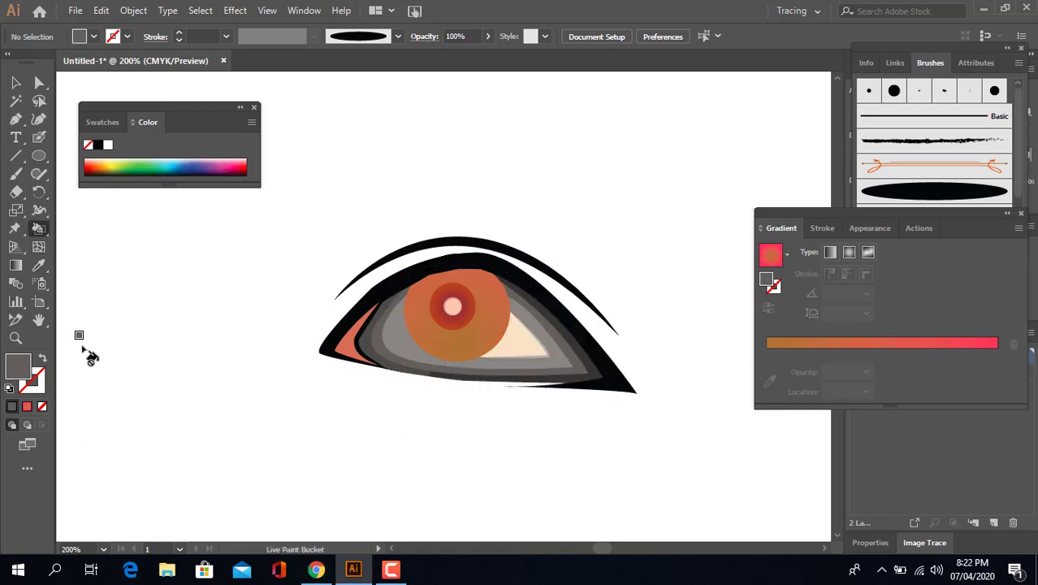
- Set a light warm-grey fill and paint the cream area between the iris and the outer corner
double_click(18, 366)
click(679, 188)
click(532, 345)
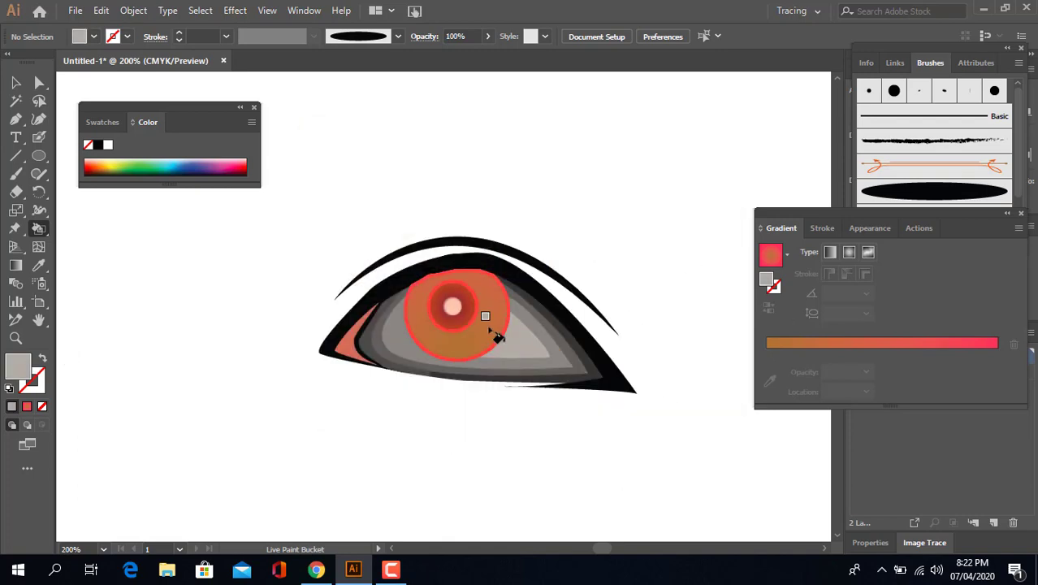
- Set a near-black fill and paint the large outer circle of the iris
double_click(17, 367)
click(325, 365)
click(679, 187)
click(495, 320)
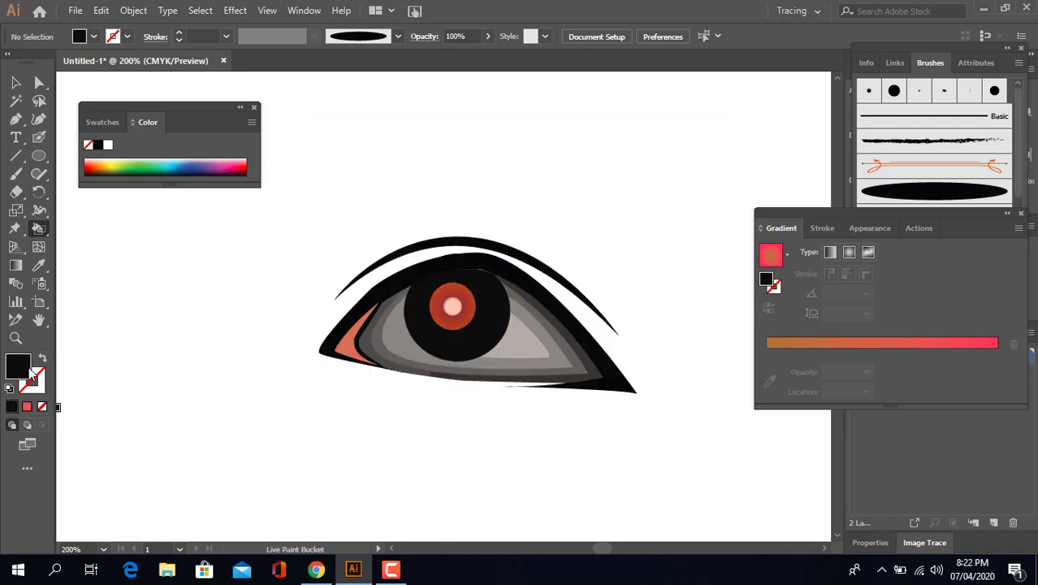
- Paint the inner iris circle dark brownish grey and the small central highlight off-white
double_click(30, 369)
click(343, 317)
click(679, 188)
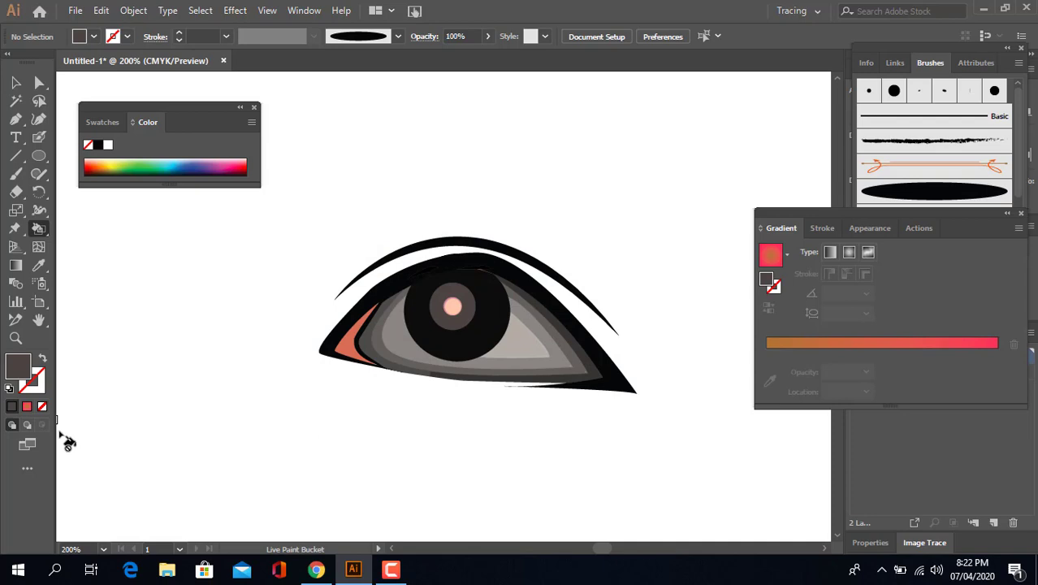
double_click(25, 371)
click(326, 188)
click(679, 188)
click(453, 306)
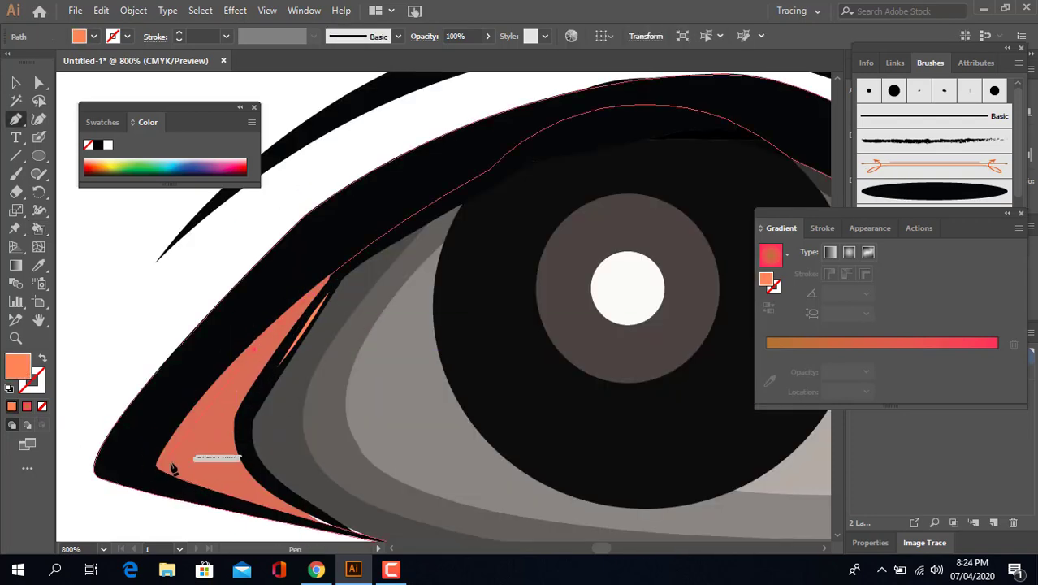
- Draw a closed, curved orange highlight shape inside the pink inner corner of the eye with the Pen tool
drag(185, 466, 200, 471)
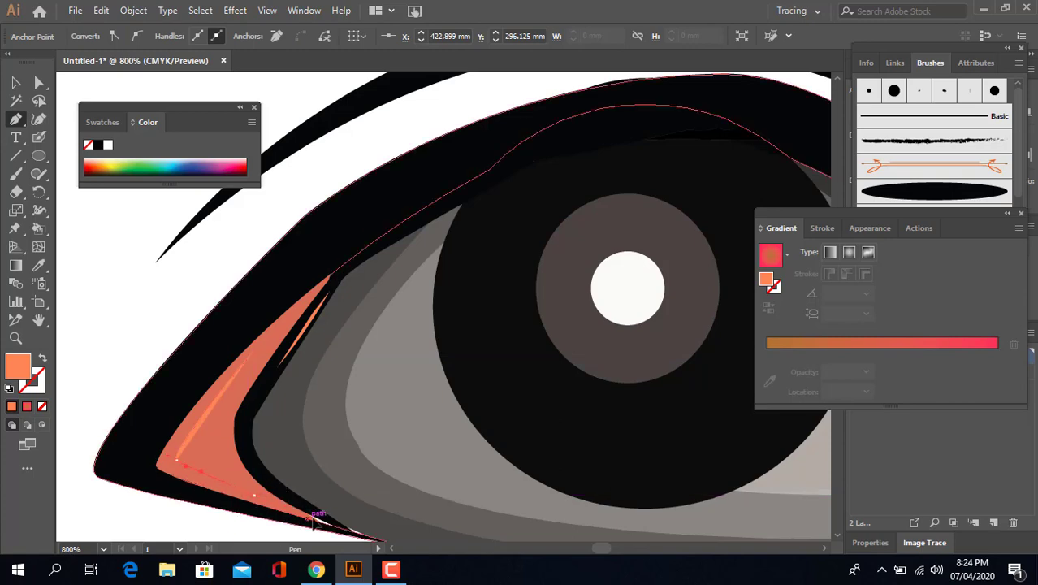
drag(255, 498, 260, 501)
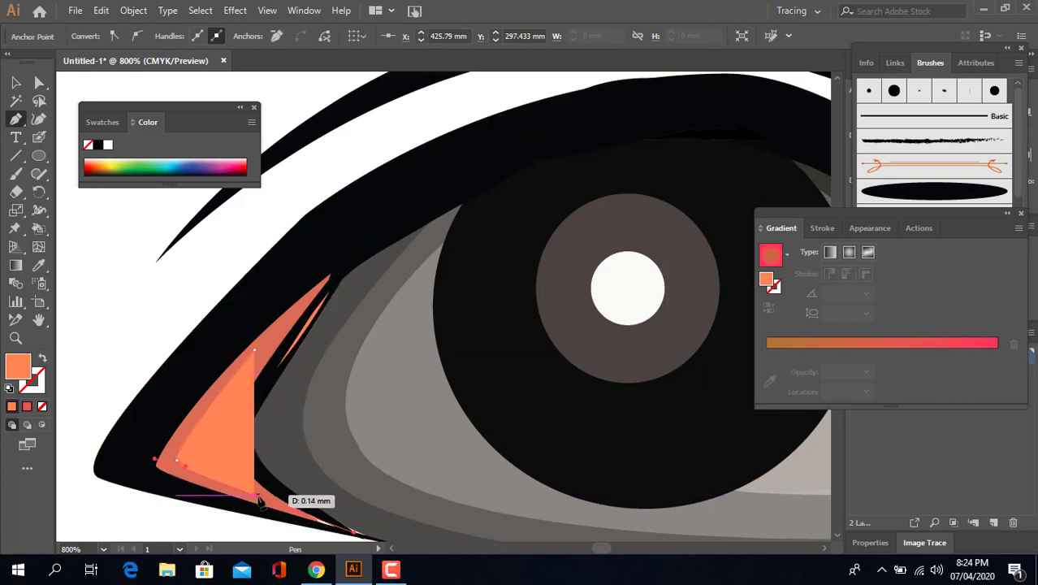
mouse_move(237, 405)
mouse_down()
mouse_move(365, 234)
mouse_move(258, 349)
mouse_move(236, 382)
mouse_move(237, 401)
mouse_up()
drag(254, 355, 258, 352)
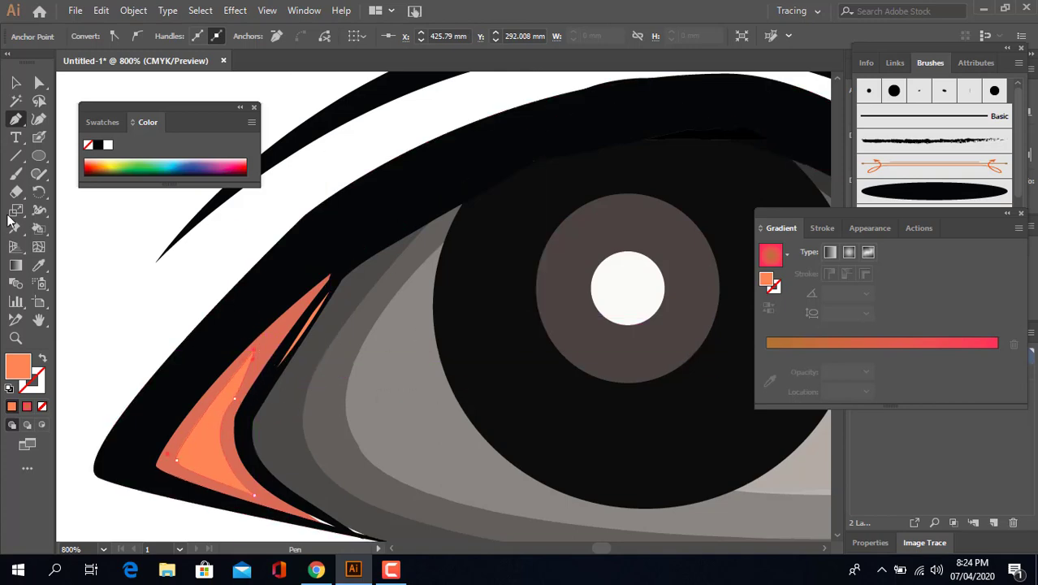
- Set the Live Paint fill to black 000000 and deselect the artwork
click(42, 232)
double_click(20, 366)
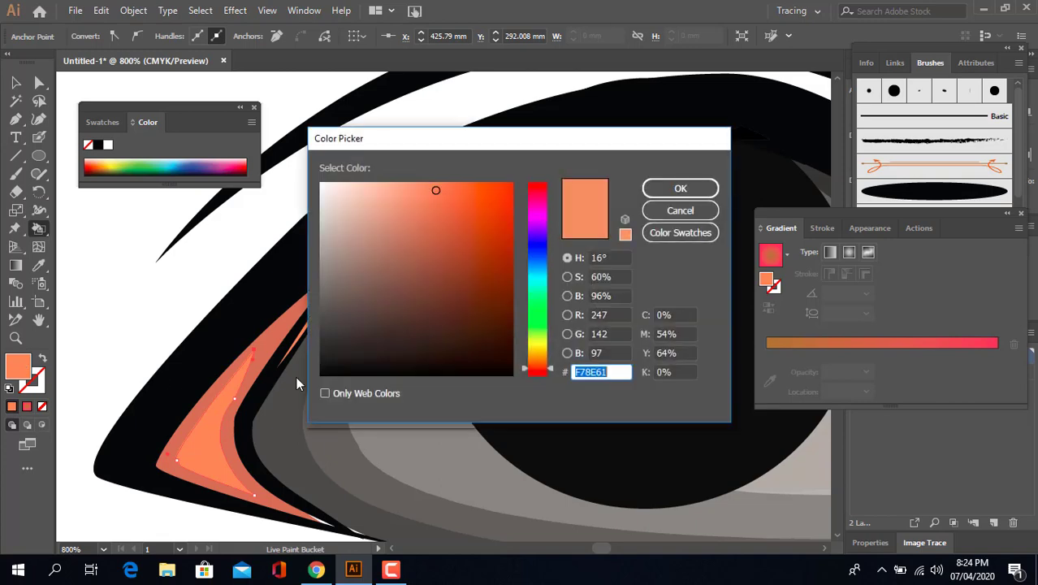
text(000000)
key(Return)
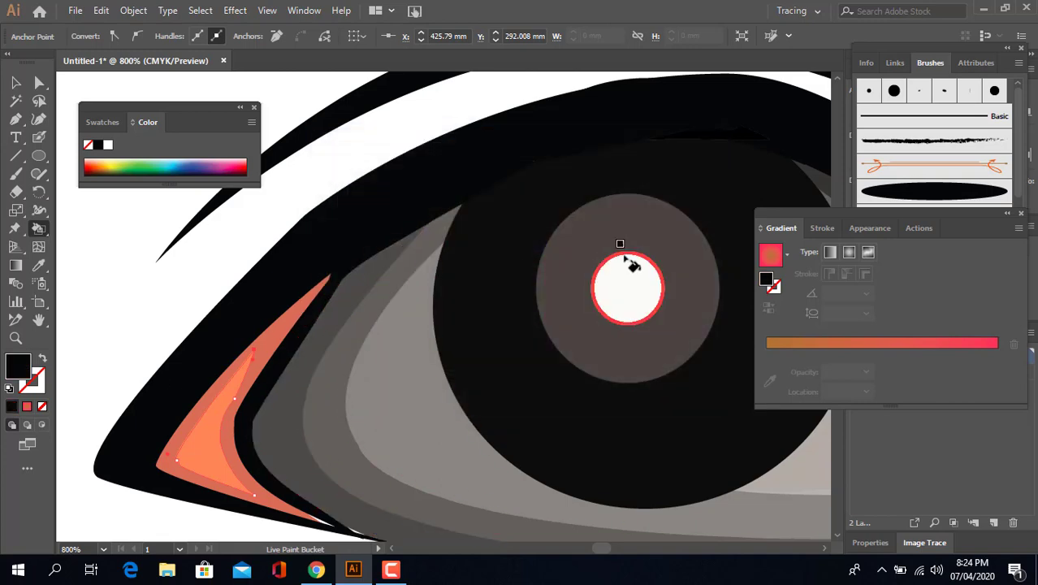
click(15, 82)
click(106, 302)
scroll(610, 250, down, 2)
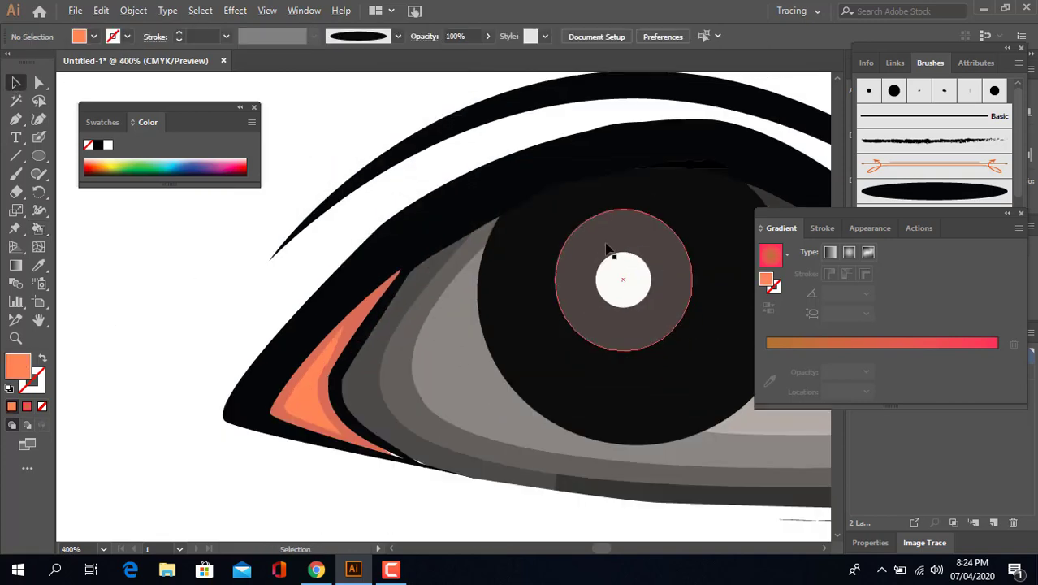
- Draw a dark grey patch with the Pen tool over the white gap beneath the lower lid's outer half
drag(576, 471, 336, 502)
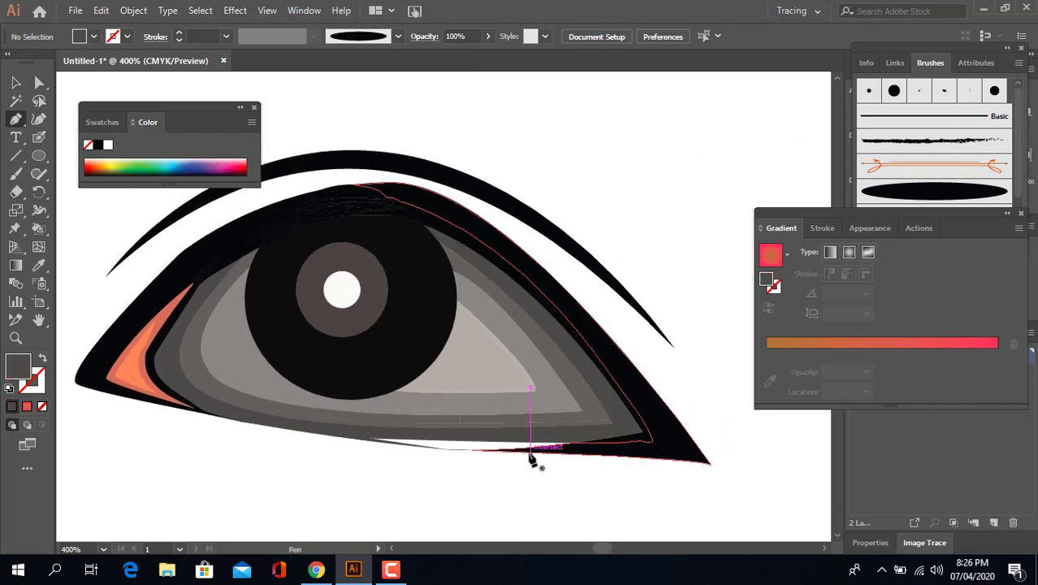
click(472, 451)
click(581, 448)
click(586, 445)
scroll(546, 452, up, 2)
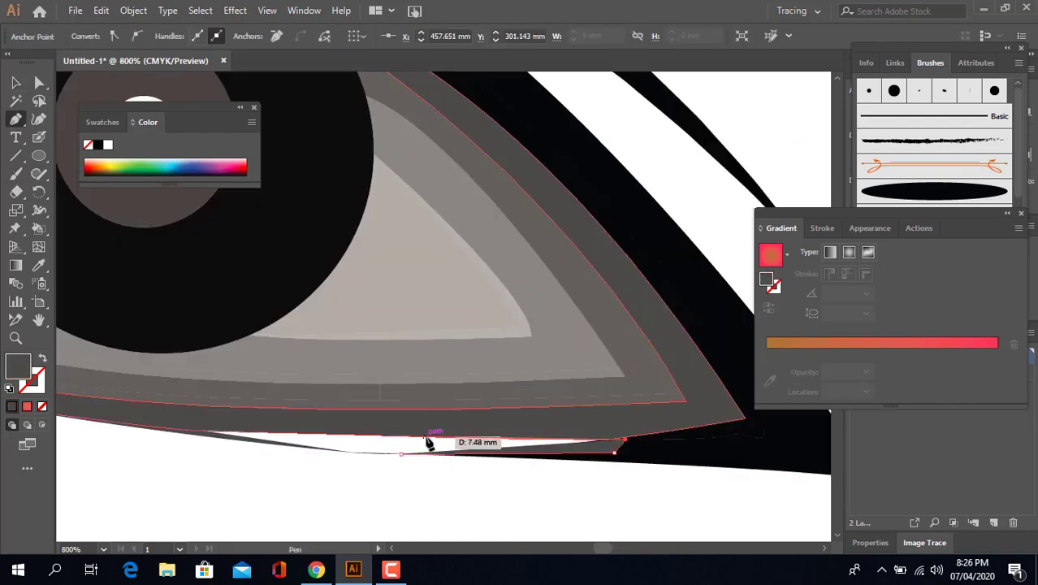
mouse_move(423, 436)
mouse_down()
mouse_move(411, 439)
mouse_move(452, 453)
mouse_move(411, 439)
mouse_up()
click(203, 430)
- Shift the grey patch slightly toward the inner corner and arrange it behind the other eye shapes
click(15, 82)
drag(354, 441, 338, 441)
right_click(451, 441)
mouse_move(503, 361)
click(654, 412)
click(613, 497)
- Adjust the patch's position and extent so it fills the gap under the lower lid, and deselect it
drag(443, 449, 447, 455)
drag(190, 430, 180, 419)
drag(370, 444, 491, 461)
click(354, 487)
click(344, 450)
click(384, 474)
scroll(386, 471, down, 3)
scroll(483, 471, down, 1)
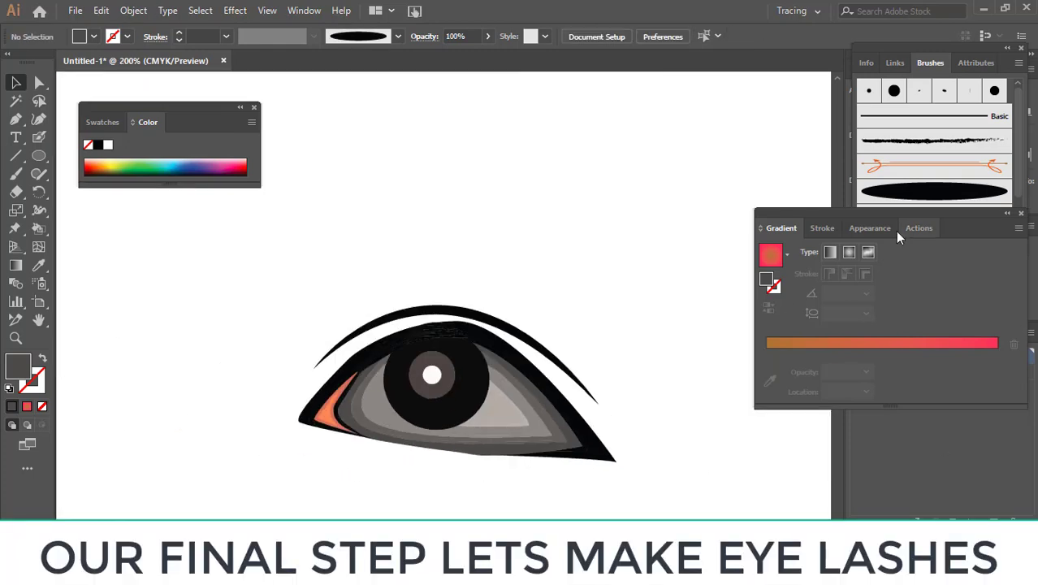
- Move the Gradient panel clear of the layer list and show the reference photo on Layer 1
drag(895, 231, 855, 104)
click(856, 372)
click(856, 372)
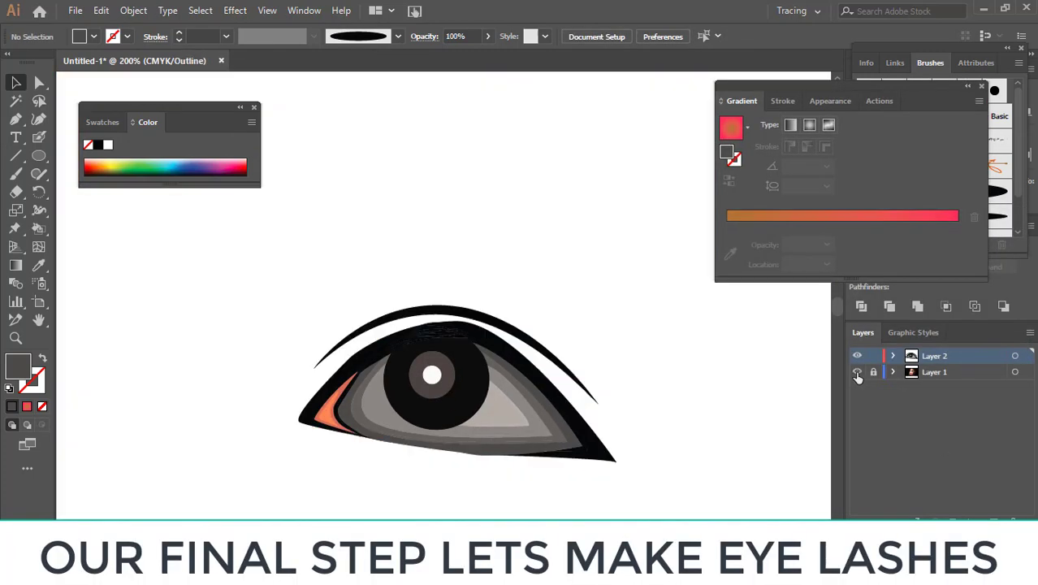
click(857, 372)
- Choose an elliptical brush and draw a first curved eyelash above the inner half of the upper lid
click(354, 37)
scroll(338, 128, down, 2)
click(334, 124)
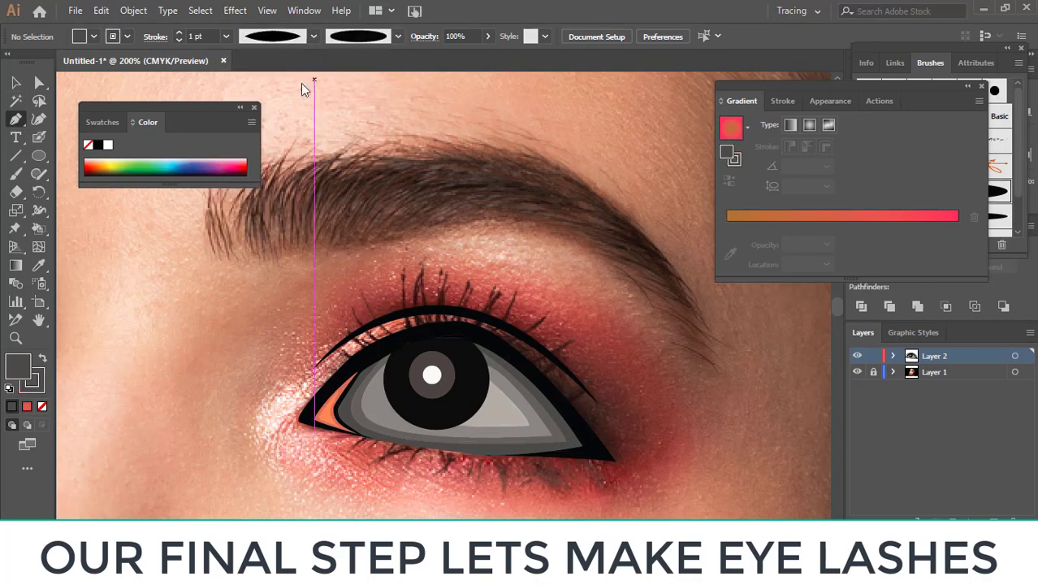
click(361, 292)
drag(392, 335, 404, 340)
- Remove the eyelash's fill and set its stroke to a near-black colour
click(43, 407)
double_click(34, 384)
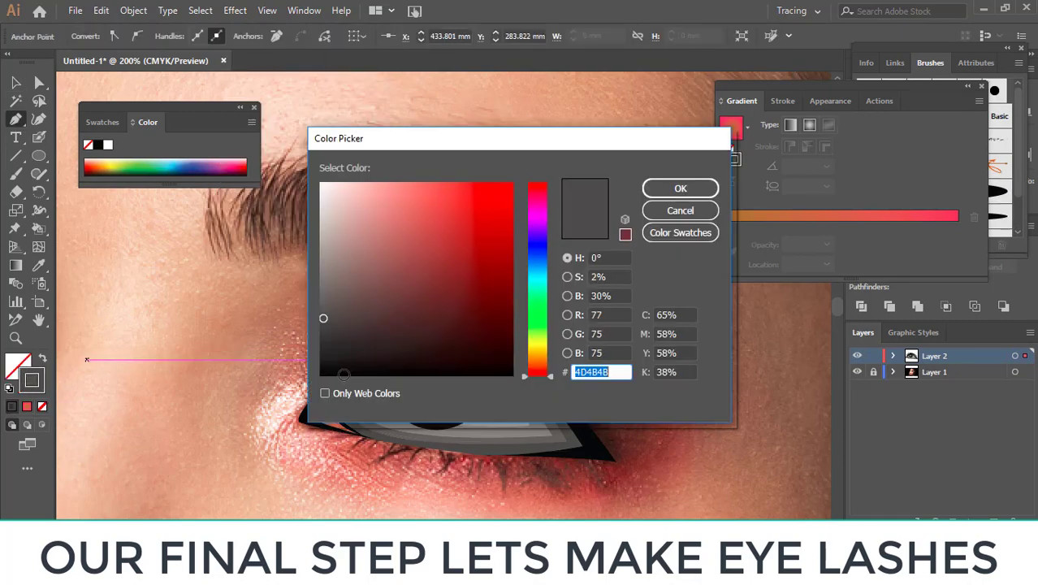
click(342, 372)
click(680, 188)
- Trace four more curved lashes along the upper lid toward the inner corner of the eye
scroll(363, 349, up, 1)
scroll(363, 349, up, 3)
key(Escape)
click(329, 332)
drag(424, 444, 470, 455)
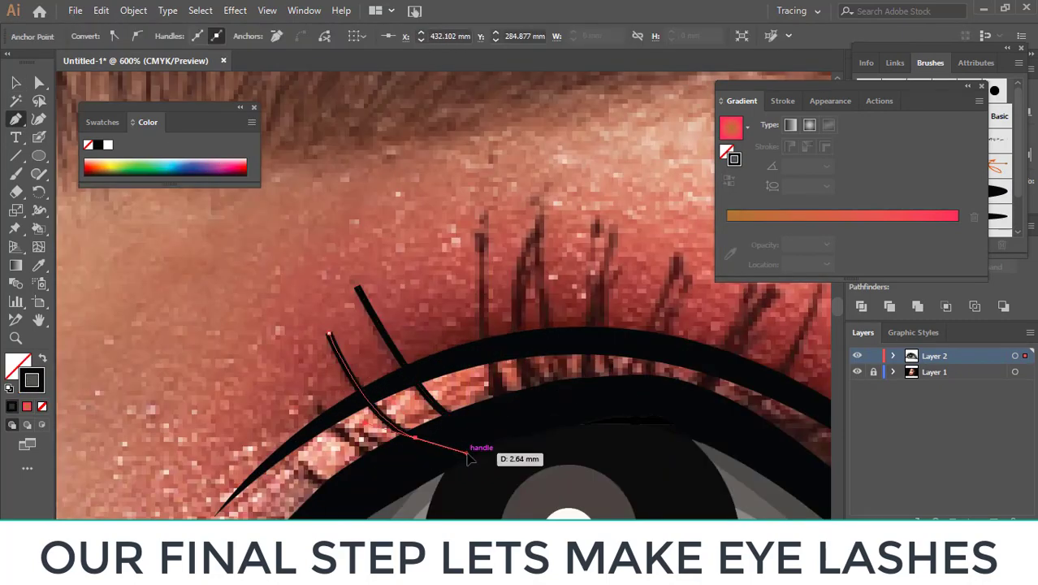
key(Escape)
click(319, 404)
mouse_move(406, 454)
mouse_down()
mouse_move(471, 457)
mouse_move(418, 450)
mouse_up()
key(Escape)
click(360, 429)
click(300, 464)
drag(334, 485, 367, 487)
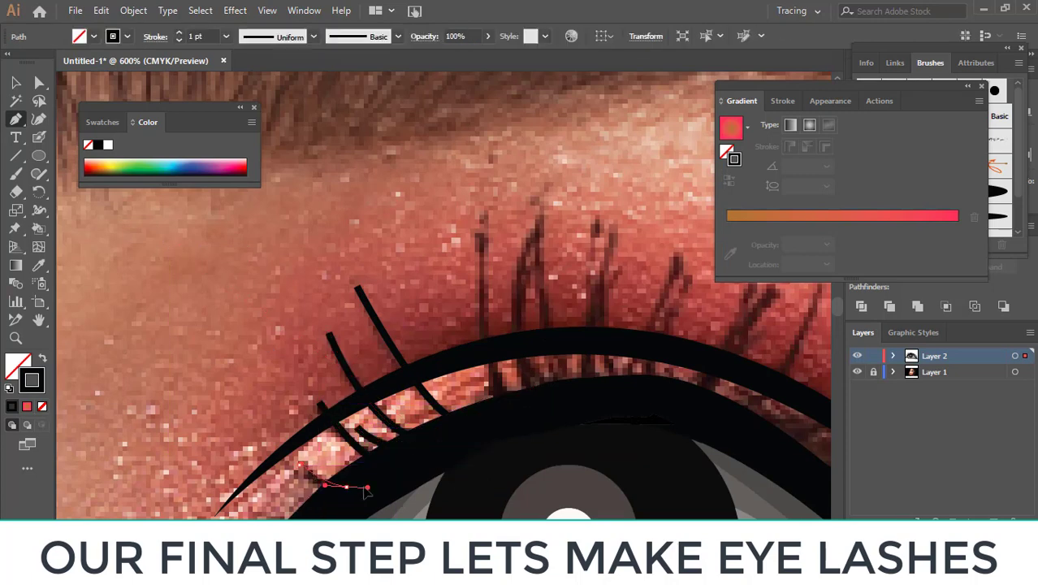
- Trace three long upper lashes above the inner side of the iris, two of them meeting at the tip
key(Escape)
click(484, 217)
mouse_move(513, 402)
mouse_down()
mouse_move(556, 429)
mouse_move(574, 477)
mouse_up()
key(Escape)
click(540, 218)
key(Escape)
click(541, 226)
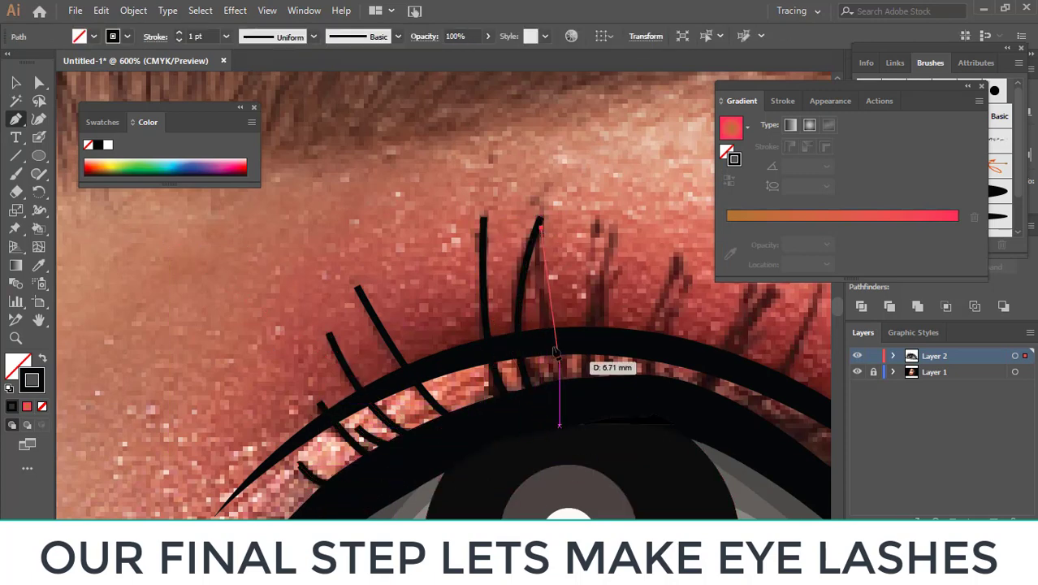
drag(564, 389, 595, 457)
key(Escape)
- Trace four upper lashes above the outer side of the iris, following the lashes in the photo
click(614, 229)
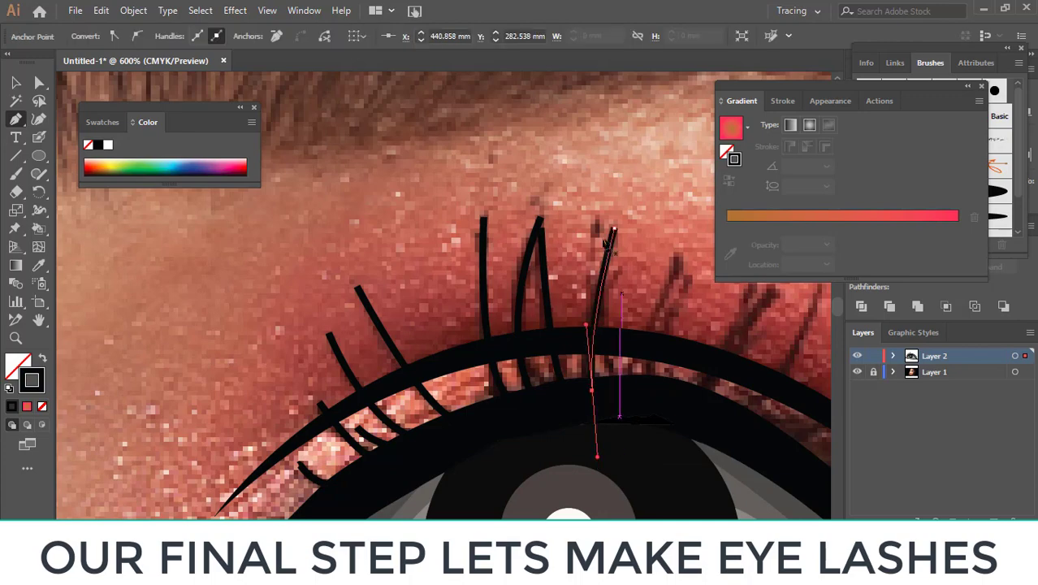
key(Escape)
click(622, 266)
mouse_move(622, 383)
mouse_down()
mouse_move(649, 456)
mouse_move(624, 407)
mouse_move(644, 422)
mouse_up()
key(Escape)
click(680, 257)
key(Escape)
click(687, 283)
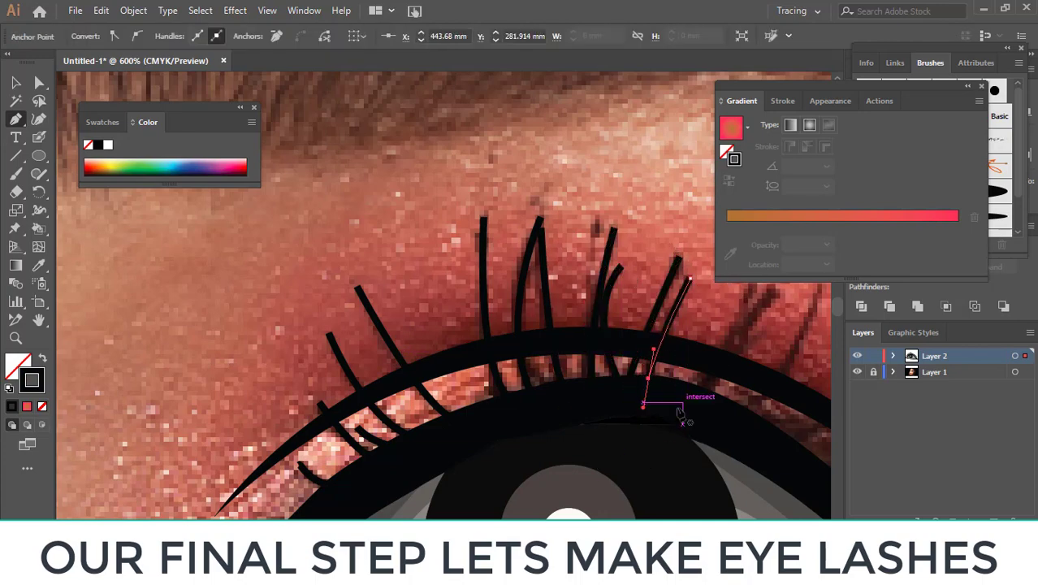
- Trace three upper lashes just past the iris toward the outer corner, each curving down to the lid
drag(752, 363, 424, 258)
key(Escape)
click(432, 163)
click(446, 188)
drag(362, 299, 364, 336)
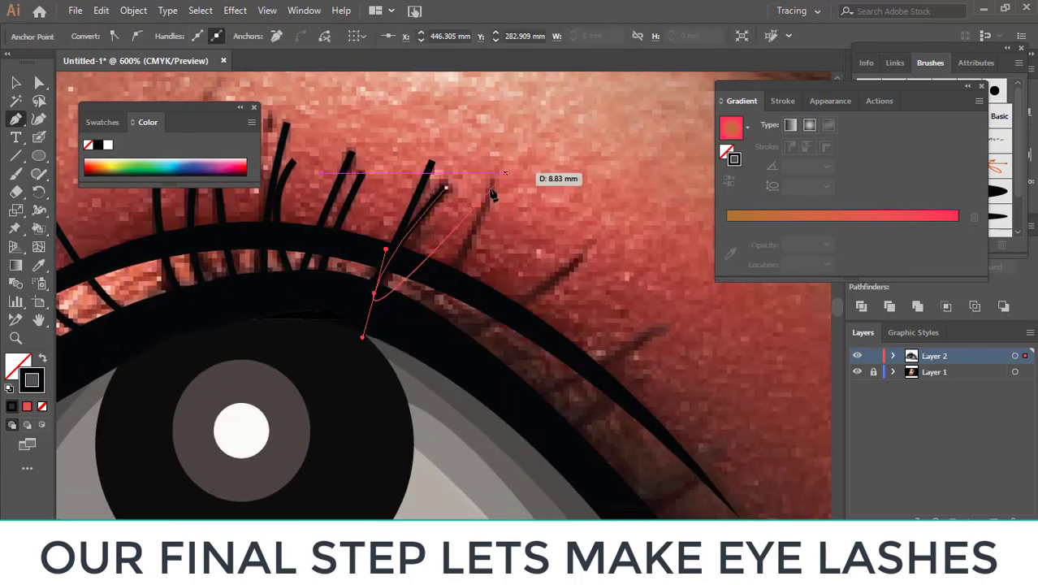
key(Escape)
click(492, 177)
drag(405, 303, 334, 304)
key(Escape)
- Trace three strongly curved lashes along the sloping outer part of the upper lid
click(581, 253)
key(Escape)
click(660, 325)
drag(512, 377, 433, 356)
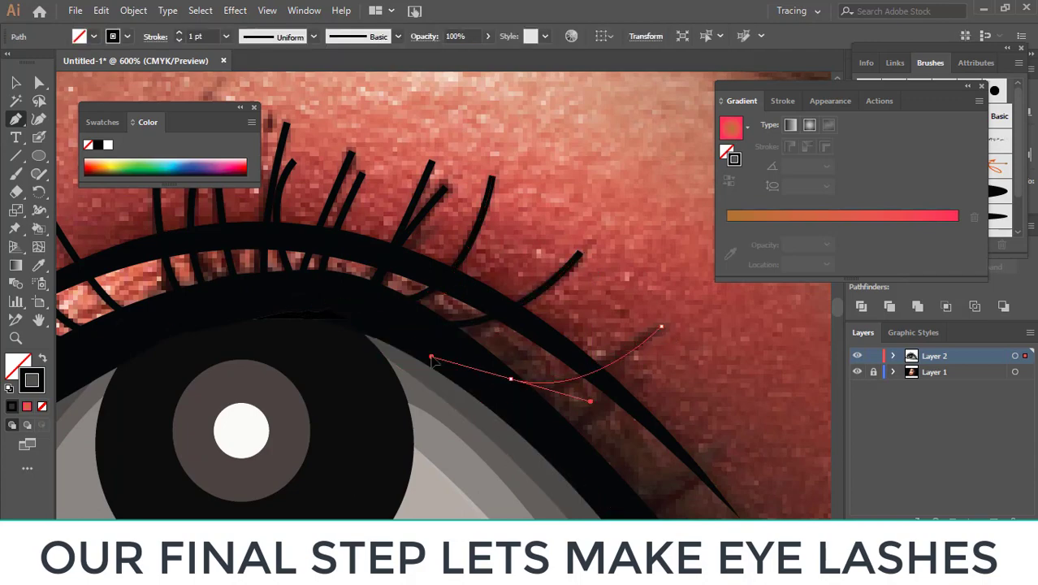
key(Escape)
click(647, 376)
drag(551, 412, 498, 412)
- Draw a closed, narrow lash shape near the outer corner and swap its fill and stroke to fill it black
drag(734, 427, 635, 281)
click(633, 283)
drag(526, 360, 502, 371)
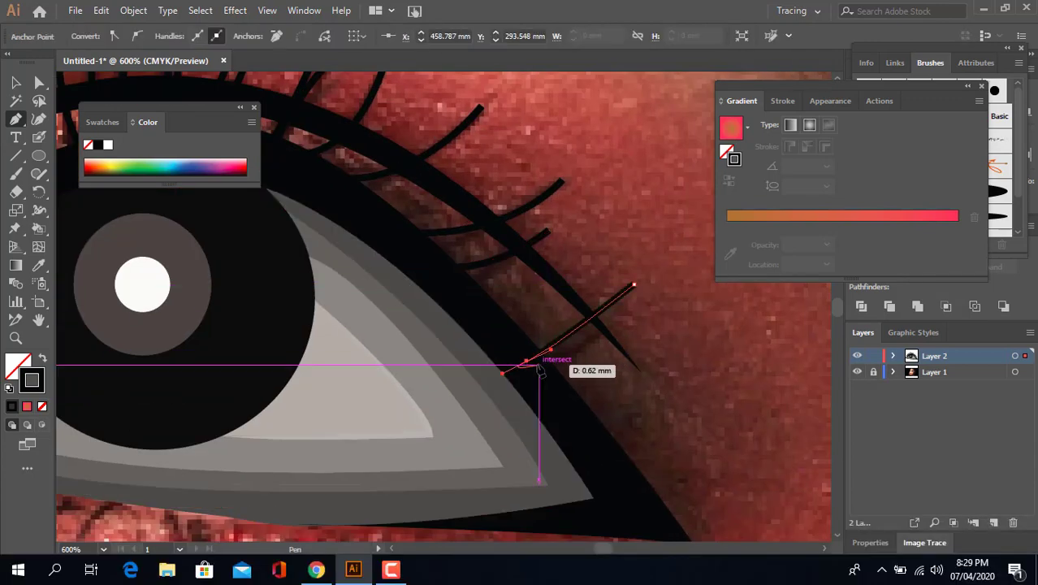
click(541, 368)
drag(633, 283, 654, 253)
click(43, 358)
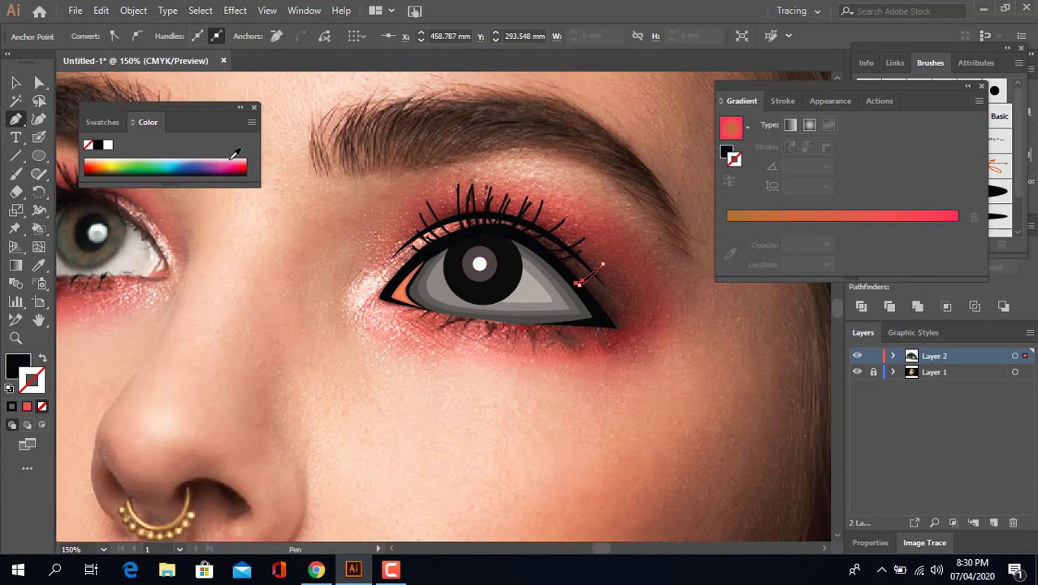
- Apply the tapered width profile to the uniform upper lash strokes from the inner corner to above the iris
click(416, 248)
key(ctrl+=)
key(ctrl+=)
key(ctrl+=)
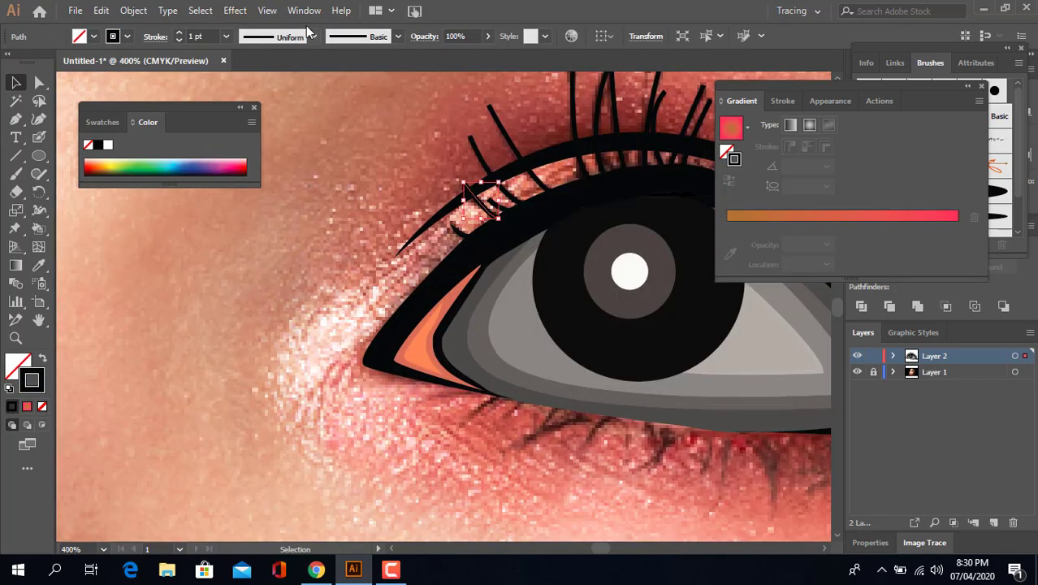
click(313, 37)
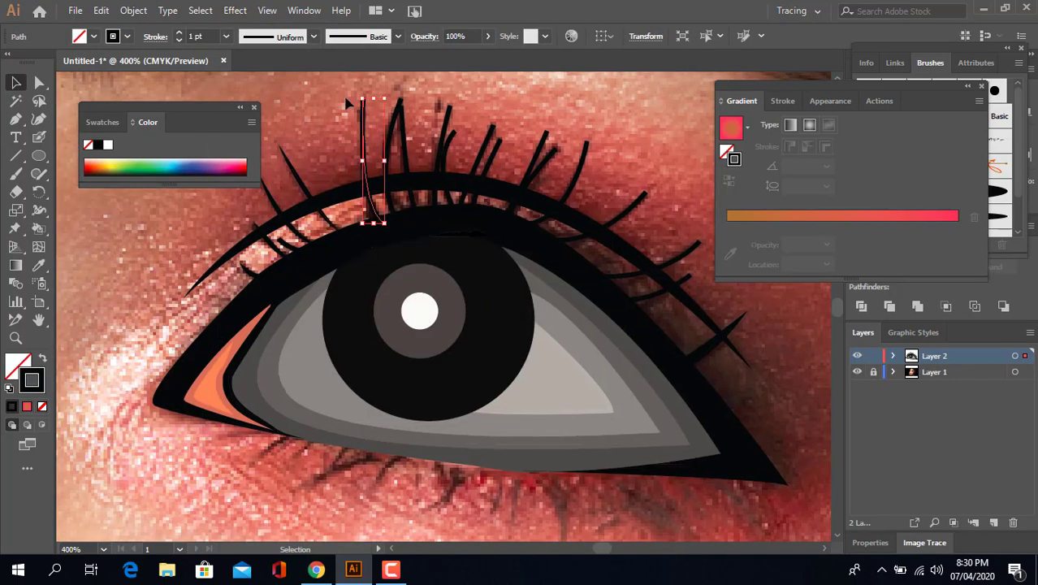
click(357, 115)
click(357, 115)
scroll(606, 204, right, 4)
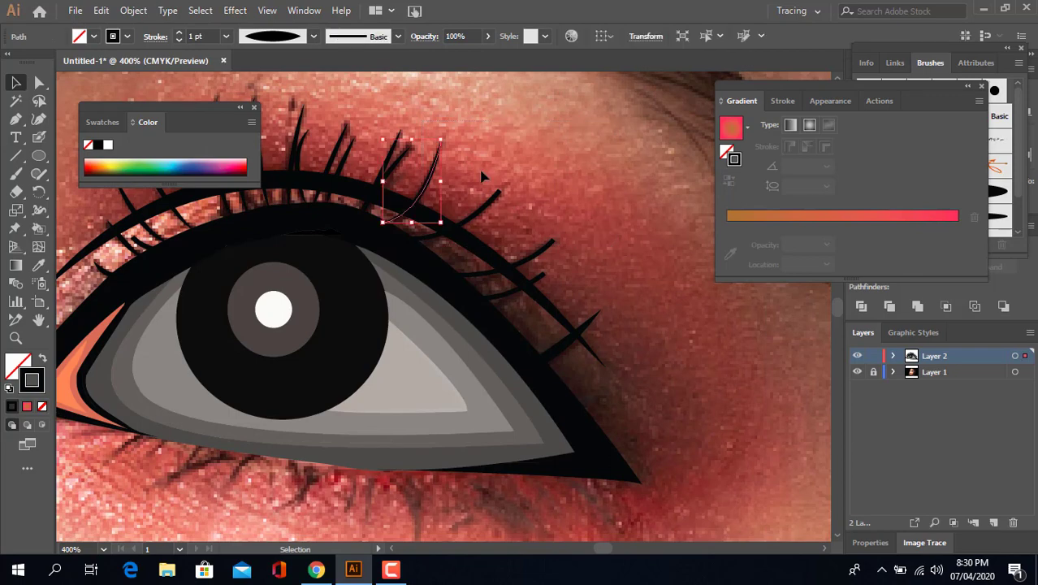
- Apply the tapered width profile to the remaining uniform lashes along the outer part of the upper lid
click(528, 248)
drag(607, 324, 608, 325)
click(532, 280)
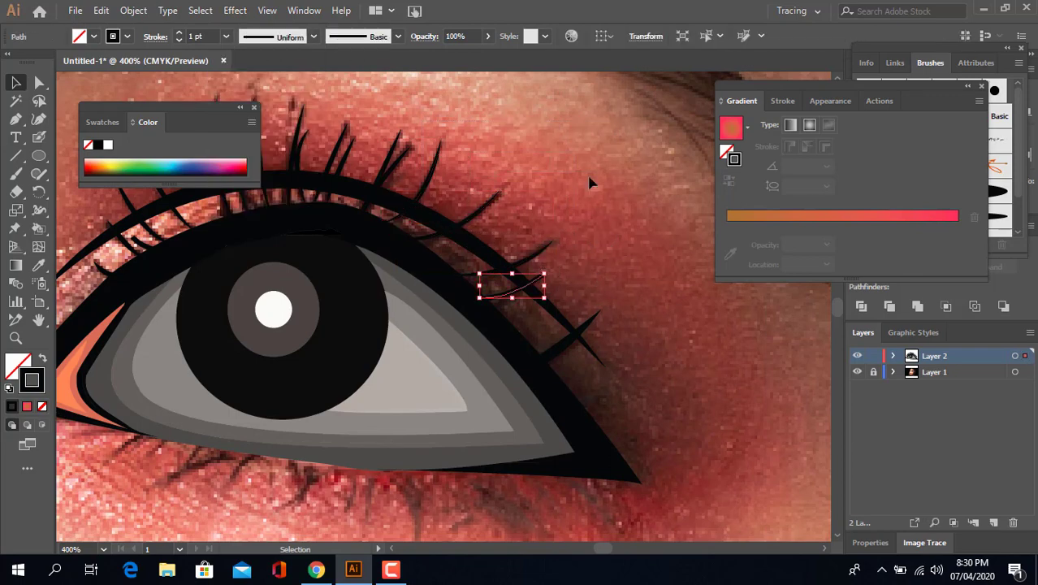
click(313, 37)
click(272, 80)
drag(491, 262, 611, 83)
- Trace three short lower lashes with the Pen tool near the inner corner of the eye, following the photo
key(p)
click(194, 258)
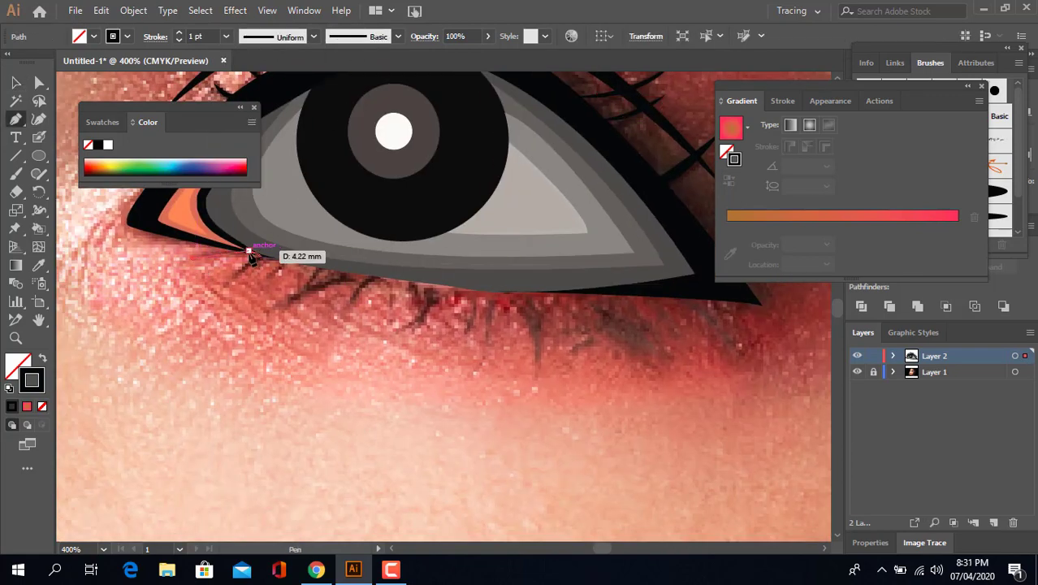
drag(248, 250, 260, 251)
scroll(242, 281, up, 3)
key(p)
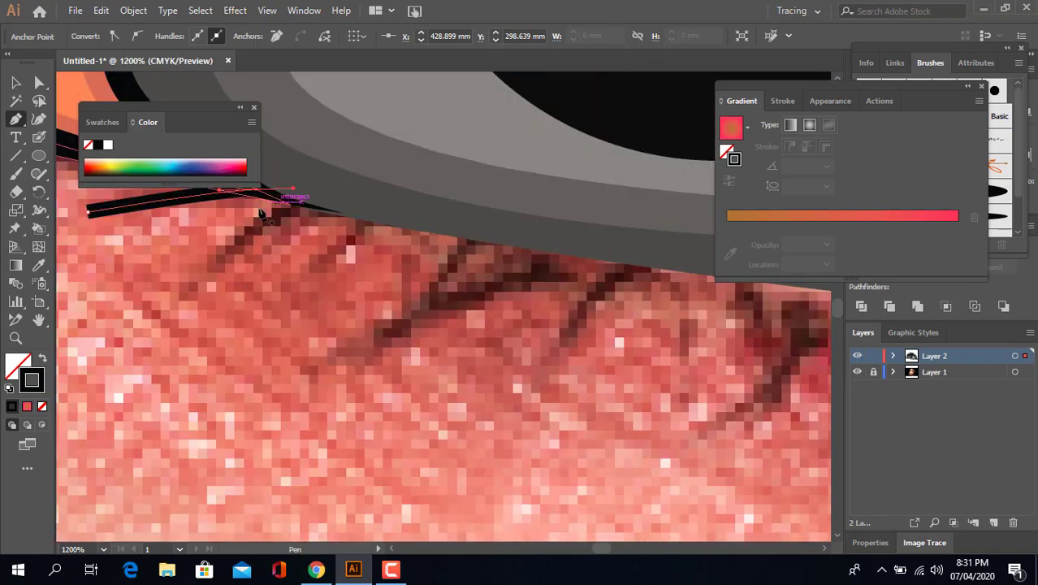
click(290, 203)
drag(203, 287, 188, 337)
key(p)
click(375, 221)
drag(295, 283, 288, 296)
- Draw a narrow V-shaped lash running down from the lower lid, just past the inner-corner lashes
key(p)
click(467, 240)
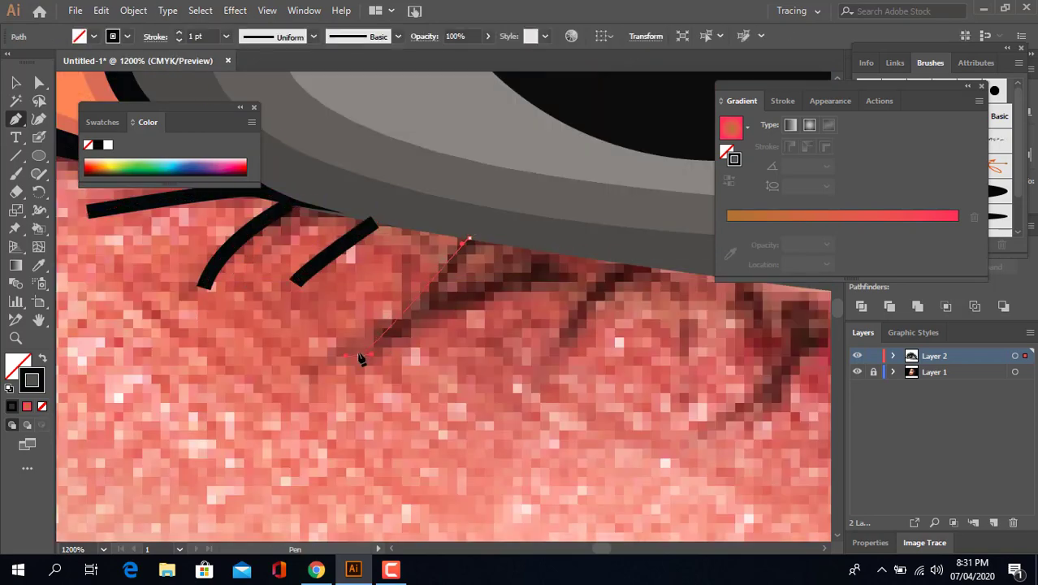
drag(362, 355, 361, 356)
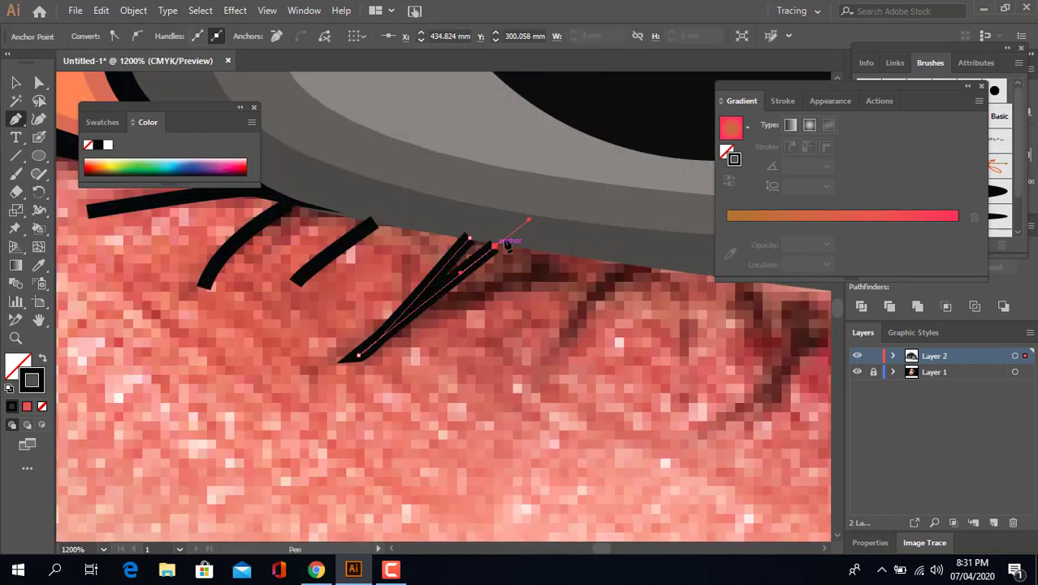
click(491, 244)
click(413, 345)
click(566, 258)
key(ctrl+z)
key(ctrl+z)
key(ctrl+z)
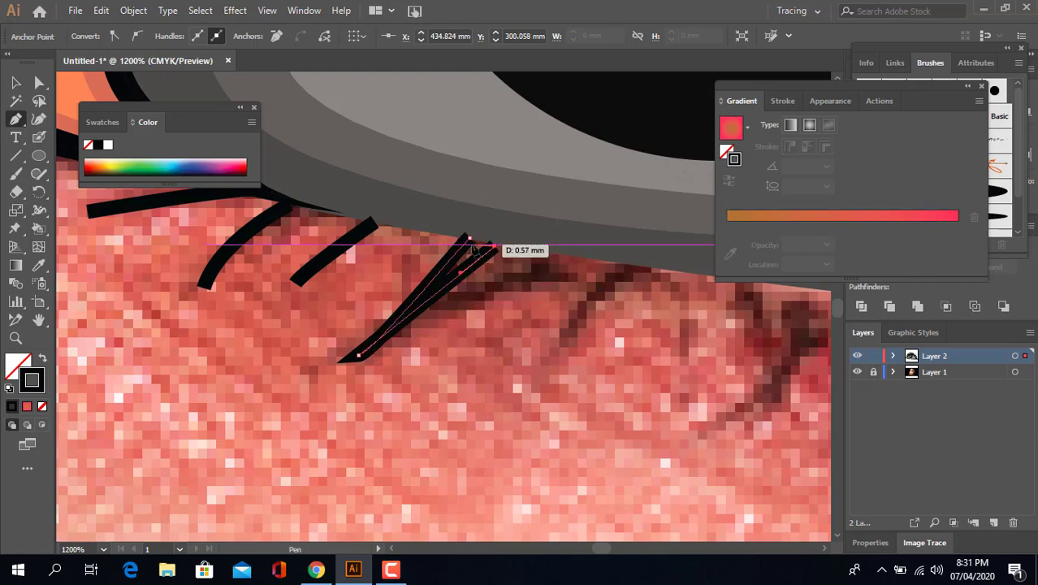
- Close the V-shaped lash and trace two curved lower lashes beside it toward the iris
click(470, 238)
click(536, 250)
drag(407, 349, 370, 366)
key(p)
click(615, 262)
drag(524, 355, 474, 370)
- Trace three curved lashes on the lower lid below the iris, including the short one between its neighbours
drag(687, 339, 451, 339)
click(501, 279)
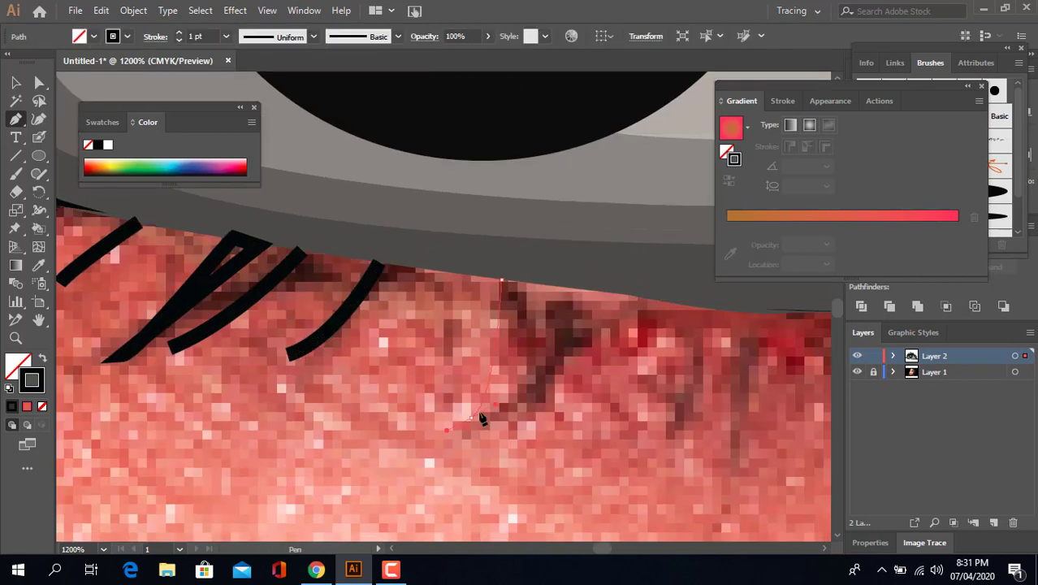
drag(473, 416, 398, 448)
click(574, 290)
drag(519, 433, 492, 446)
click(416, 268)
drag(445, 361, 427, 373)
- Trace three longer lower lashes below the outer side of the iris, following the lashes in the photo
mouse_move(660, 396)
mouse_down()
mouse_move(436, 403)
mouse_move(392, 373)
mouse_up()
scroll(437, 403, down, 2)
click(501, 312)
mouse_move(499, 374)
mouse_down()
mouse_move(477, 415)
mouse_move(511, 431)
mouse_up()
click(531, 314)
click(556, 315)
mouse_move(602, 429)
mouse_down()
mouse_move(595, 487)
mouse_move(607, 463)
mouse_up()
- Trace two close lashes just past the iris on the lower lid and a long slanted one farther out
click(579, 314)
key(Escape)
click(577, 314)
drag(627, 396, 626, 413)
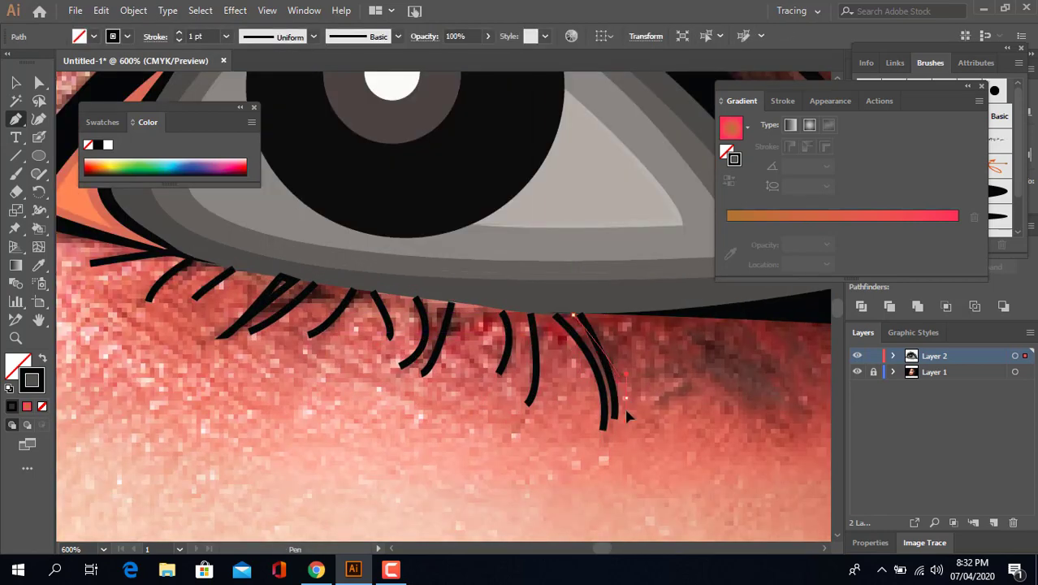
key(Escape)
click(658, 316)
drag(745, 397, 748, 412)
- Fill the gaps with two short lower lashes and add two long slanted ones near the outer corner
key(Escape)
click(627, 316)
mouse_move(668, 382)
mouse_down()
mouse_move(674, 402)
mouse_move(655, 402)
mouse_up()
click(617, 316)
click(728, 319)
click(706, 318)
mouse_move(789, 404)
mouse_down()
mouse_move(792, 418)
mouse_move(763, 415)
mouse_up()
key(v)
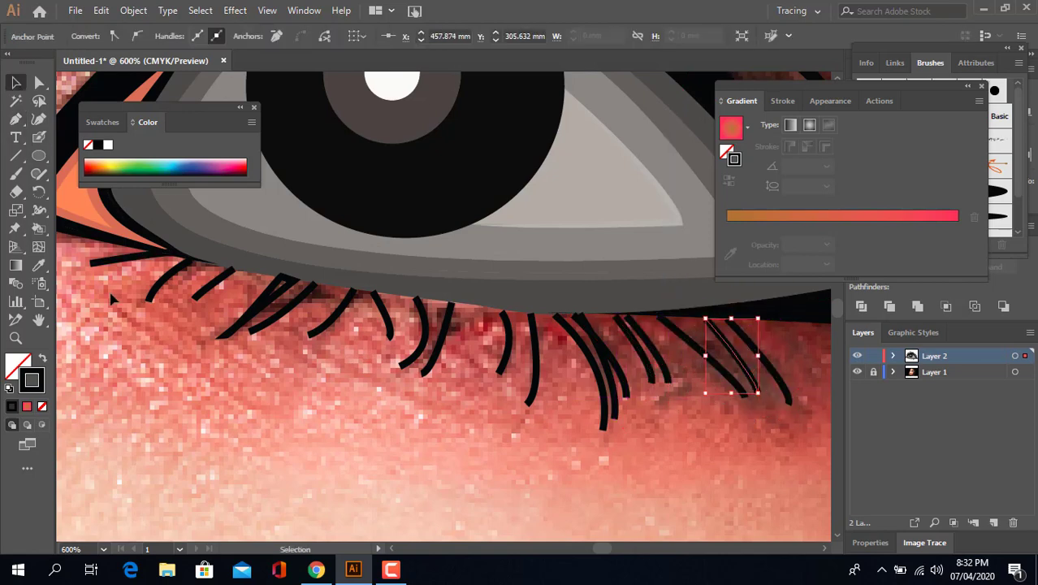
- Select all the new lower lashes and give their strokes the tapered width profile
click(167, 277)
mouse_move(208, 329)
mouse_down()
mouse_move(387, 343)
mouse_move(772, 443)
mouse_up()
click(313, 36)
click(272, 84)
click(314, 36)
click(272, 85)
- Reduce the stroke weight of the lower lashes to 0.5 pt, group by group, including the innermost lash
click(179, 40)
click(346, 395)
drag(347, 396, 811, 358)
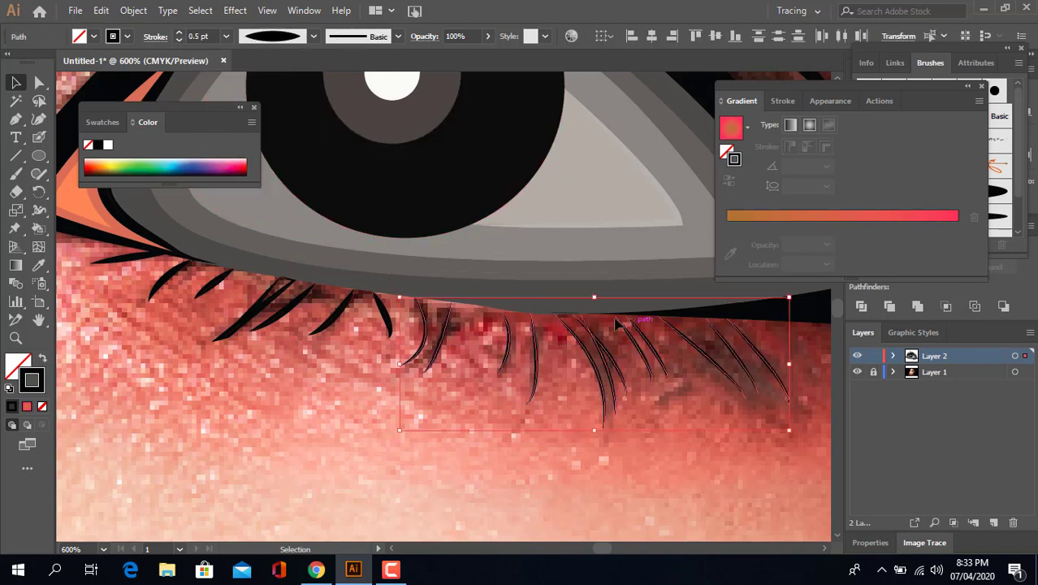
click(180, 40)
click(641, 455)
mouse_move(395, 320)
mouse_down()
mouse_move(104, 297)
mouse_move(197, 264)
mouse_up()
click(179, 40)
click(298, 368)
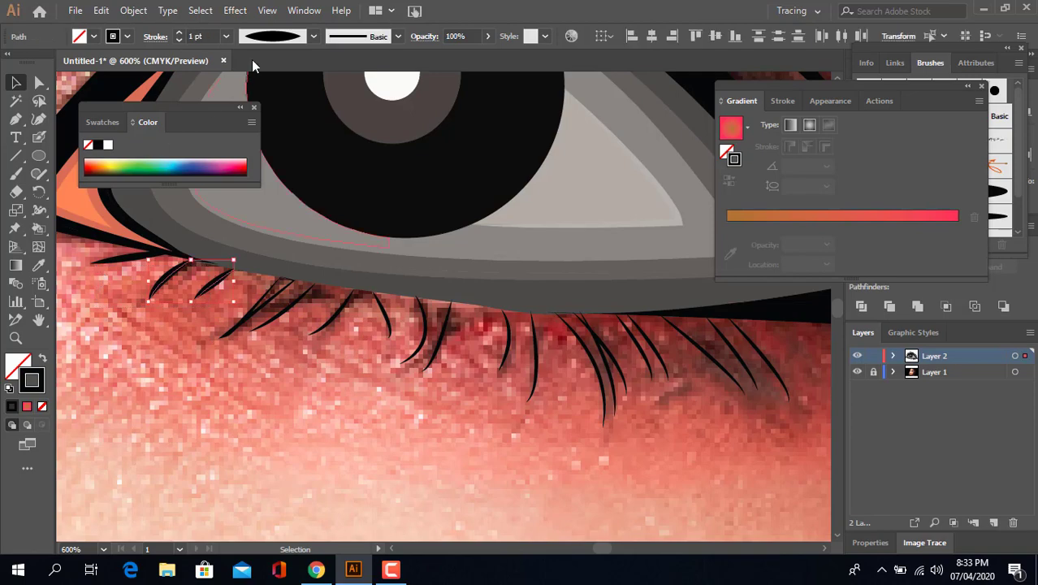
drag(113, 274, 137, 255)
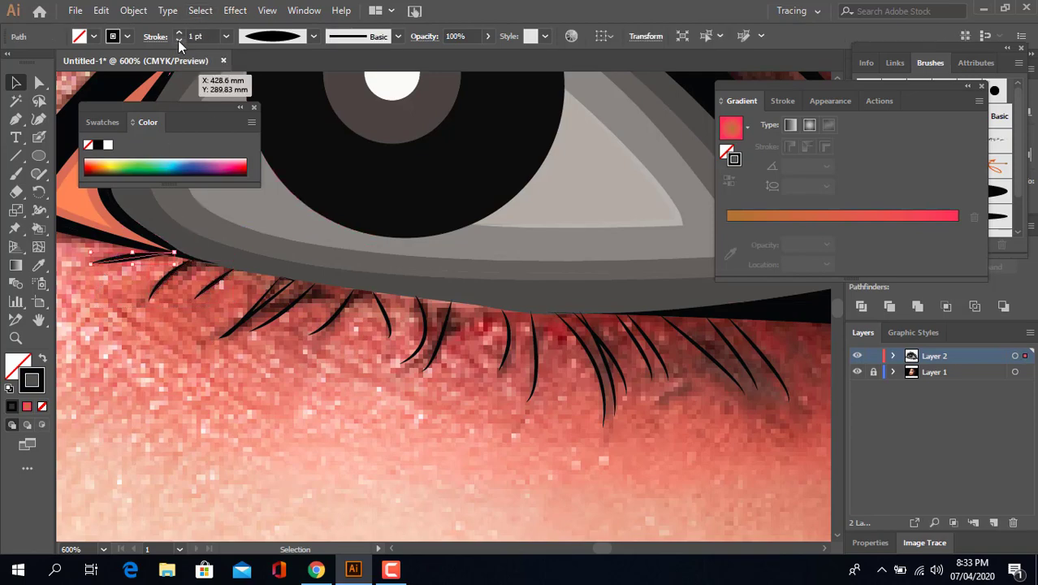
click(179, 40)
click(188, 336)
- Toggle the photo layer's visibility to review the finished eye on its own and against the photo
scroll(479, 323, up, 2)
scroll(480, 327, up, 5)
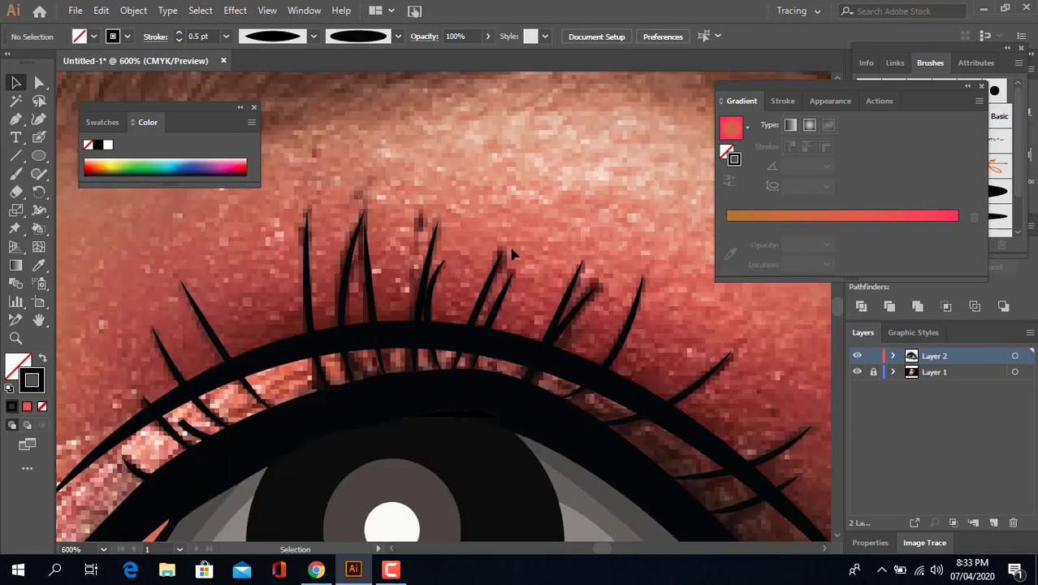
click(858, 371)
scroll(577, 304, down, 3)
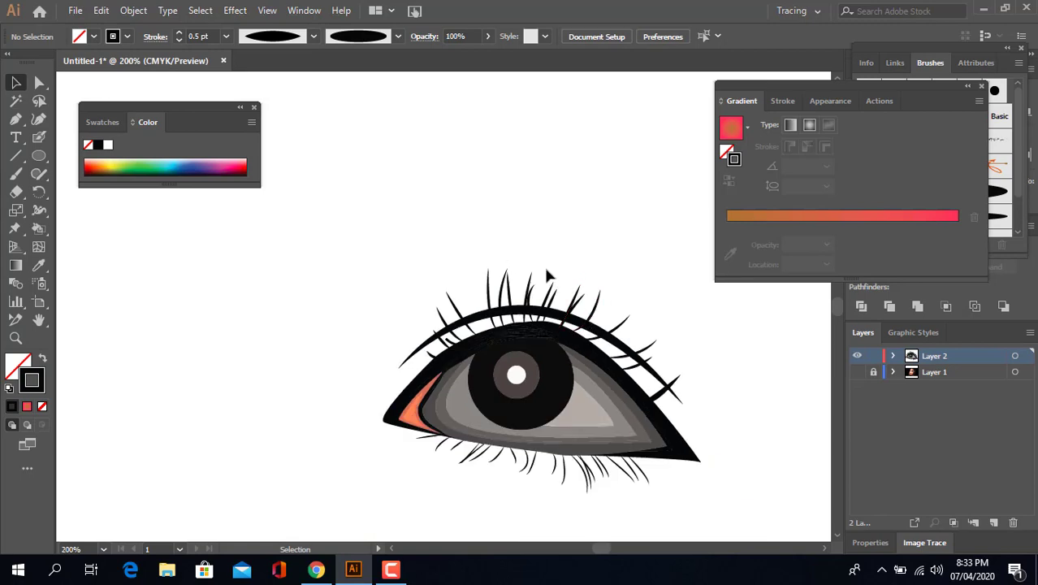
key(space)
drag(641, 278, 542, 253)
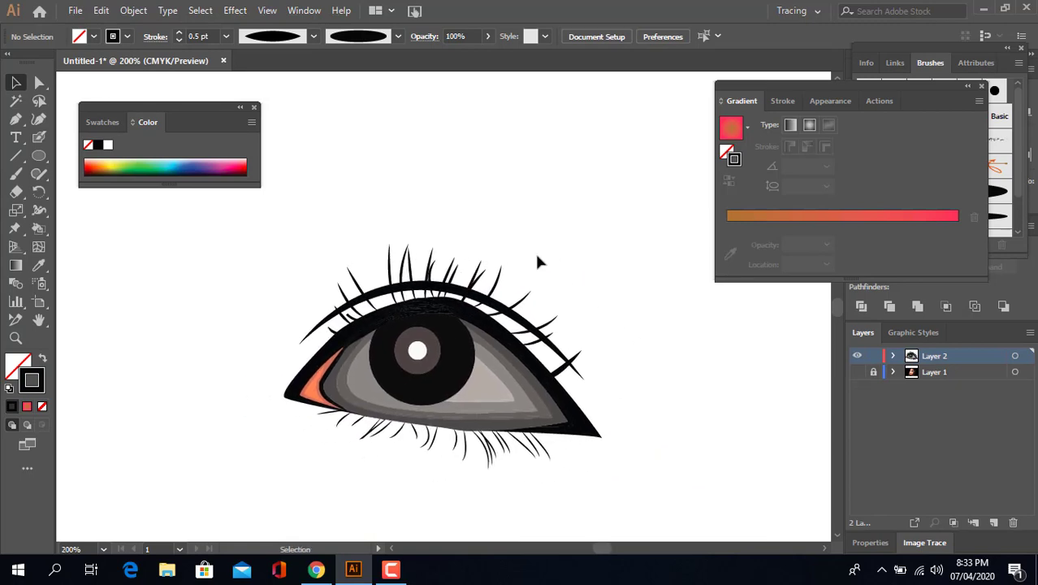
click(857, 372)
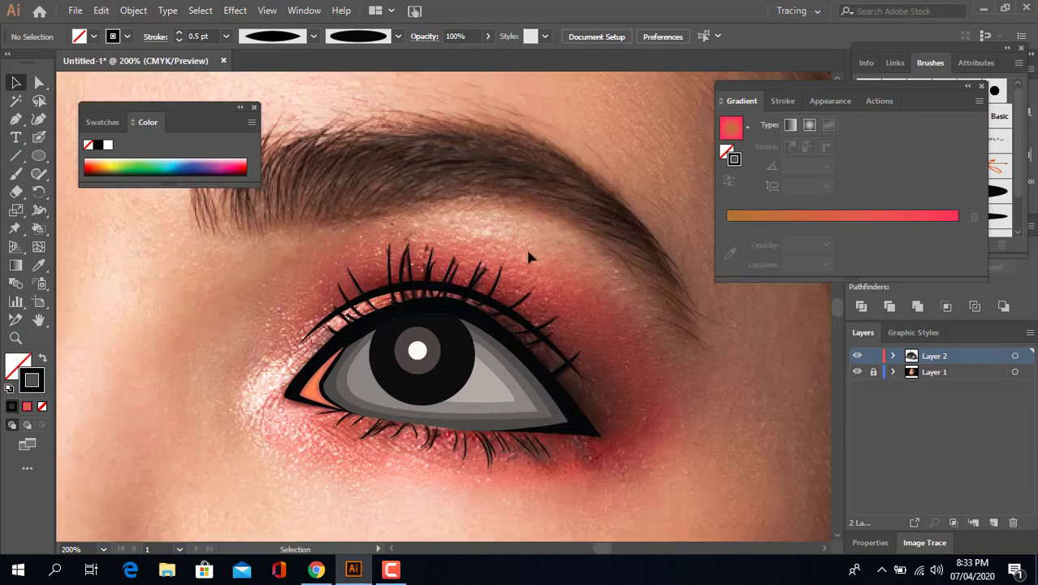
scroll(528, 253, down, 3)
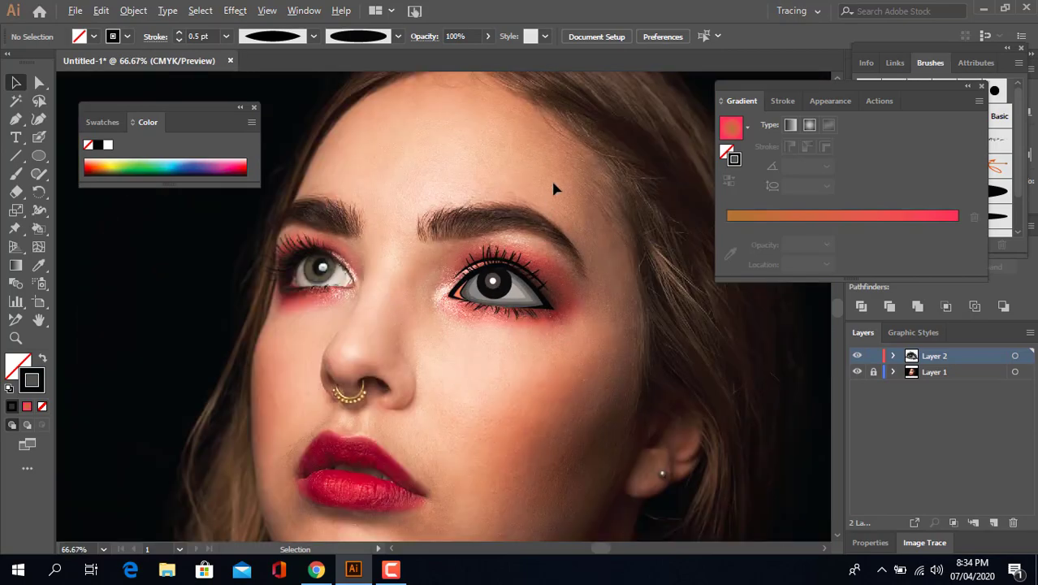
click(858, 372)
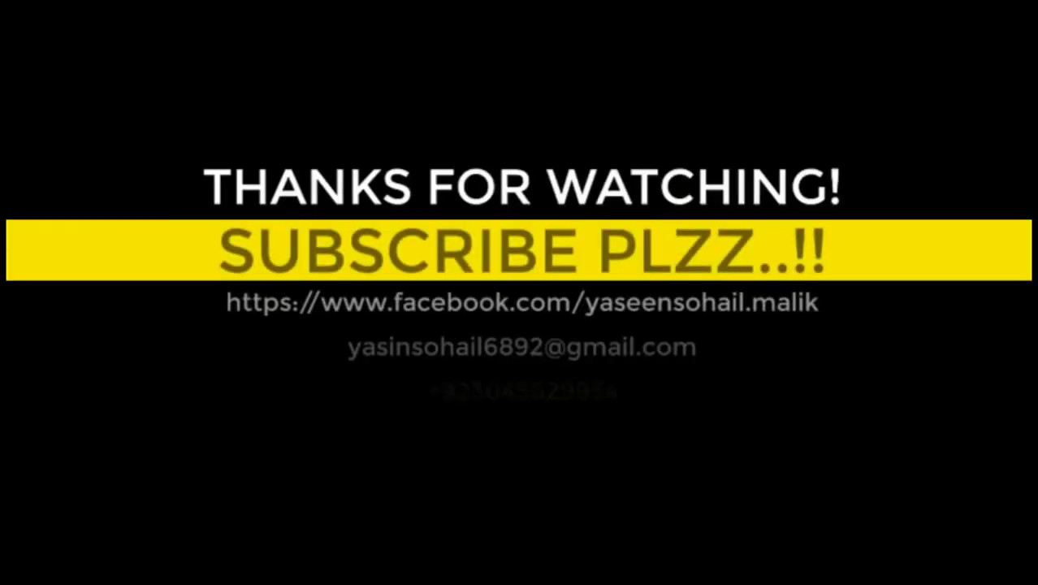